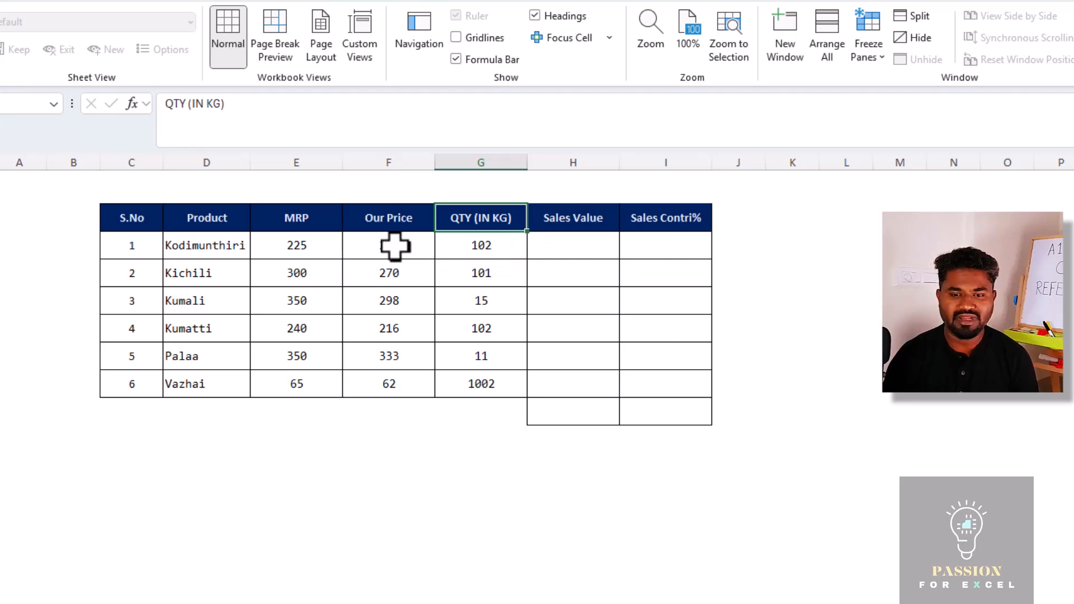
- Calculate the first product's Sales Value in H4 by multiplying Our Price by quantity with =F4*G4
left_click(571, 252)
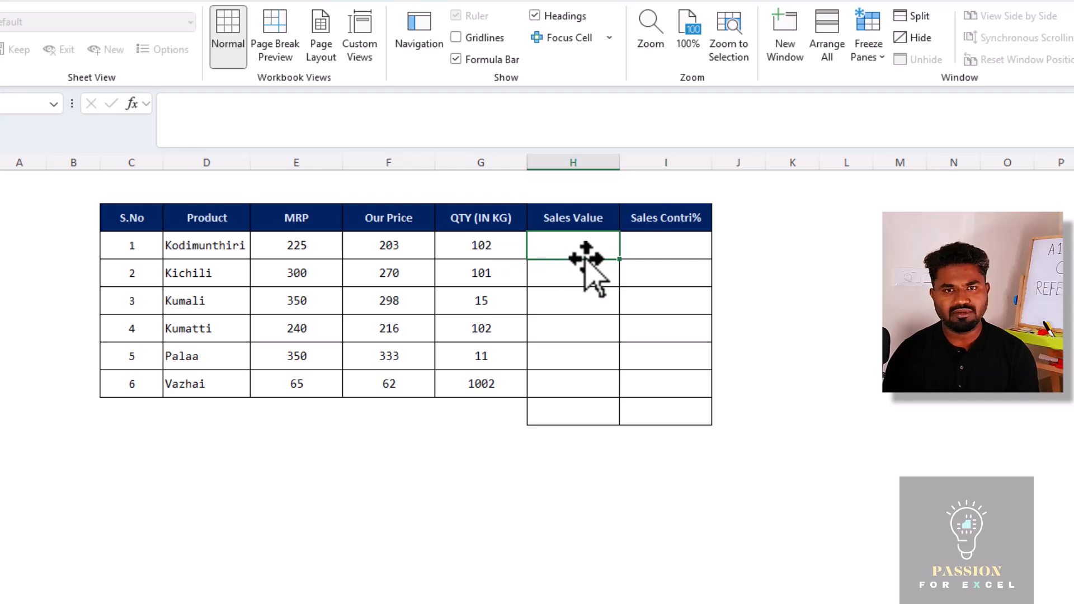
type("=")
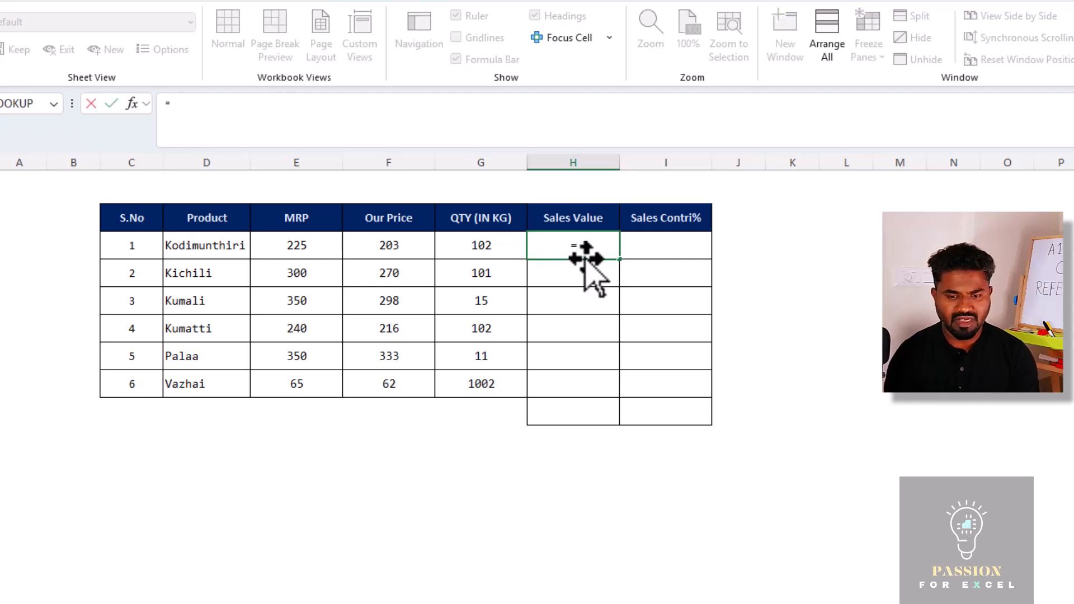
key("Left")
key("Left")
key("Left")
key("Right")
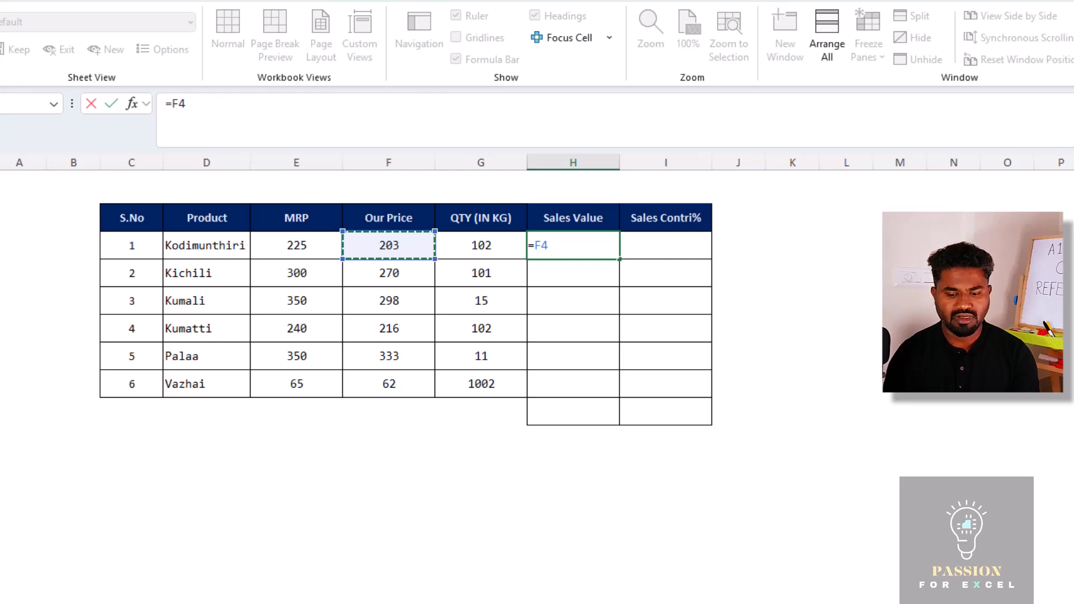
type("*")
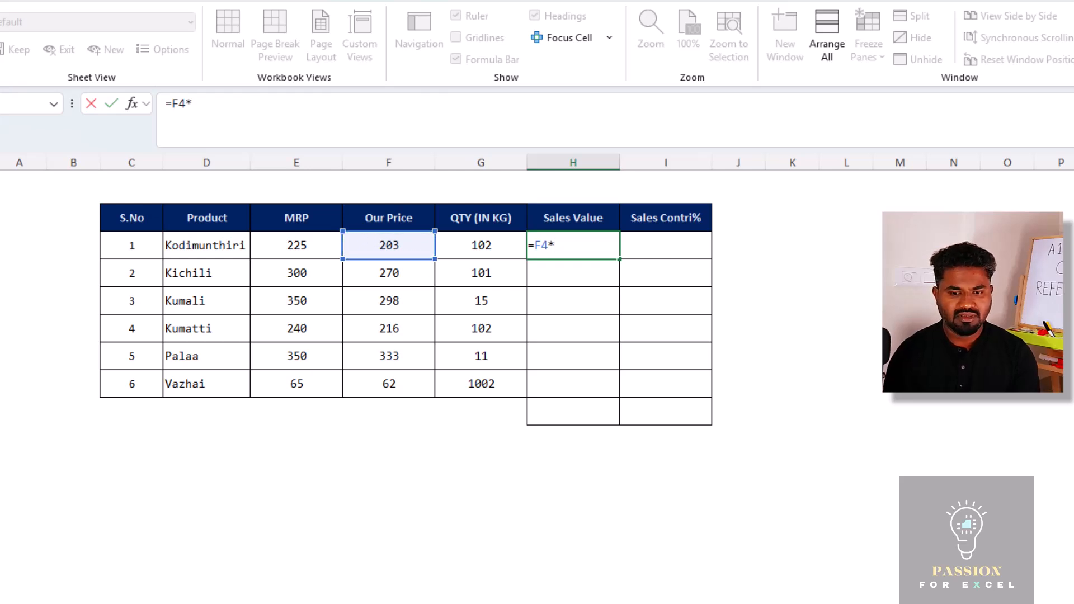
key("Left")
key("Return")
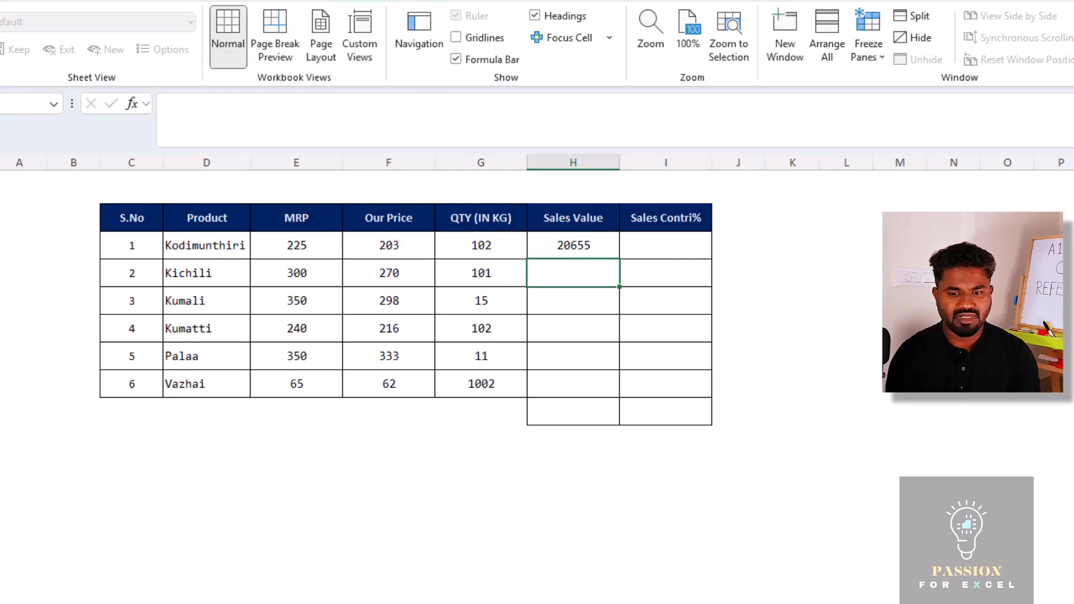
- Fill the Sales Value formula from H4 down through the last product row, H9
key("Up")
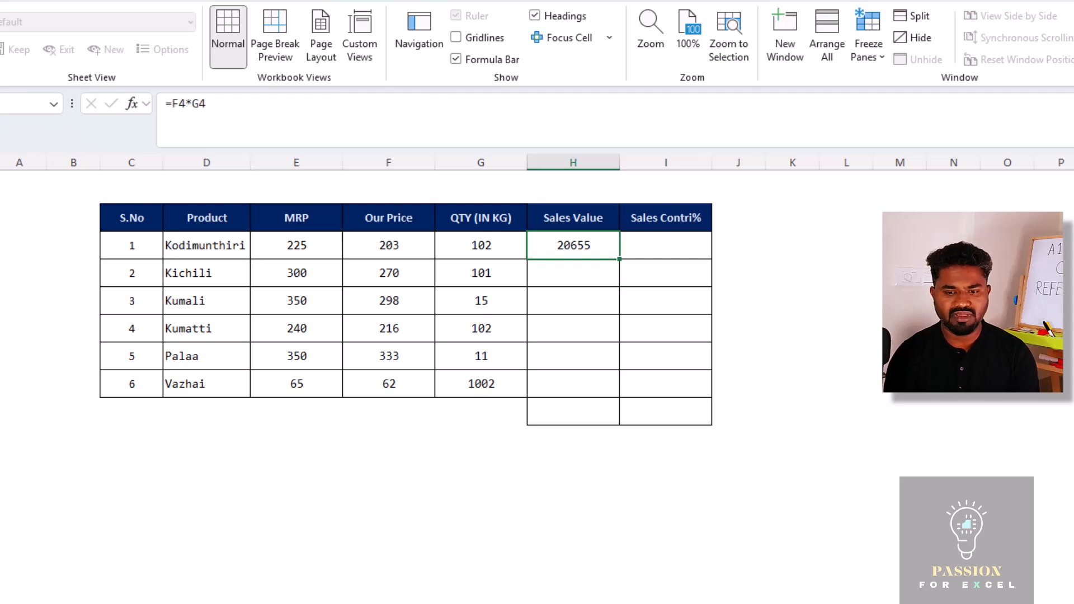
double_click(619, 259)
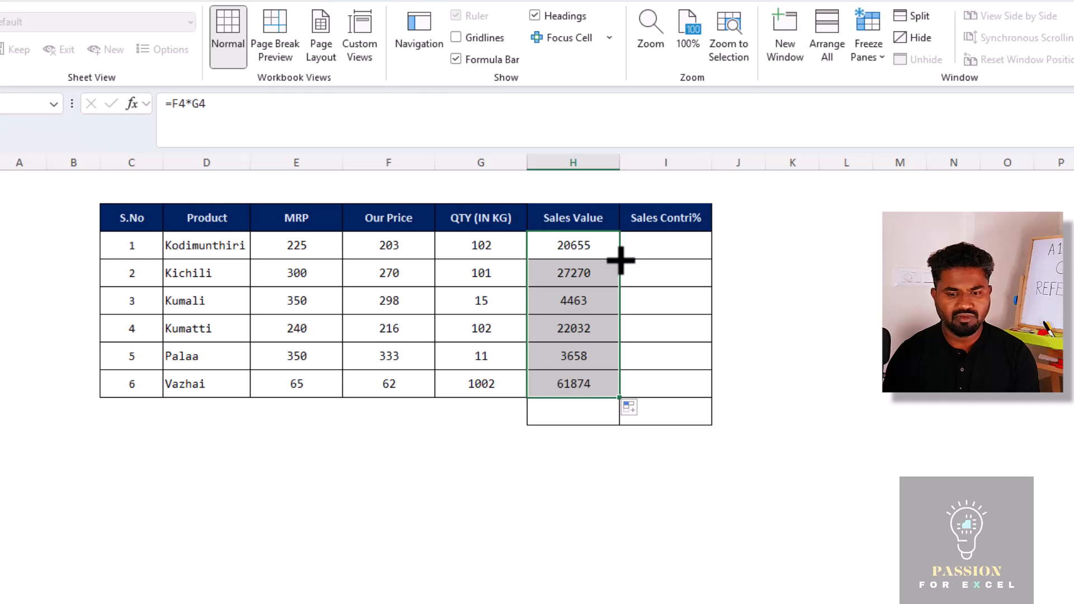
key("Down")
key("Down")
key("Down")
key("Down")
key("Down")
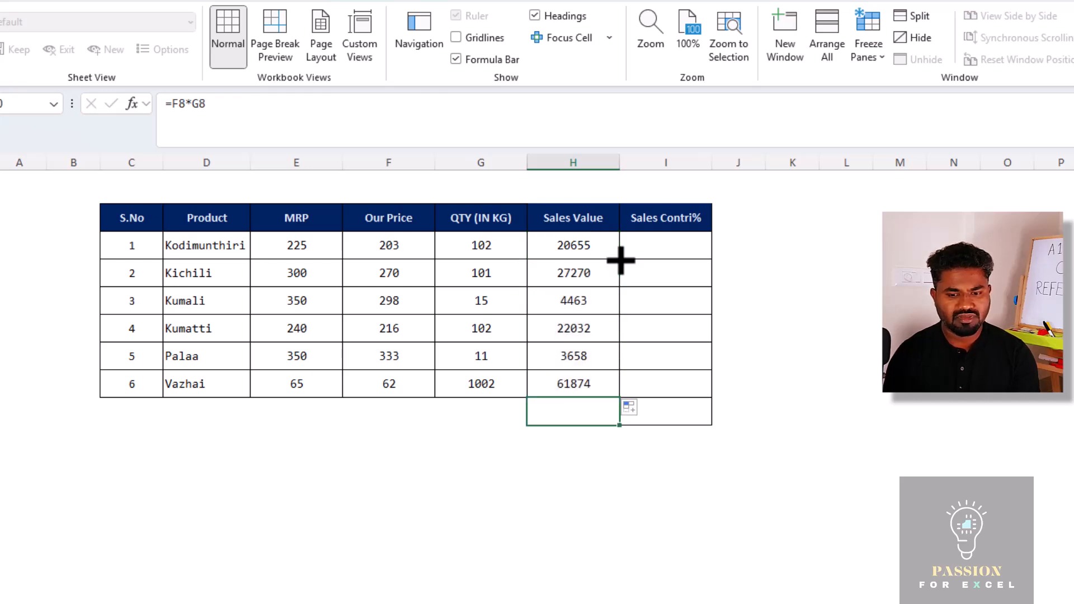
- Examine which cells the Sales Value formulas refer to in the first and last product rows, H4 and H9
key("Up")
key("Up")
key("Up")
key("Up")
key("Up")
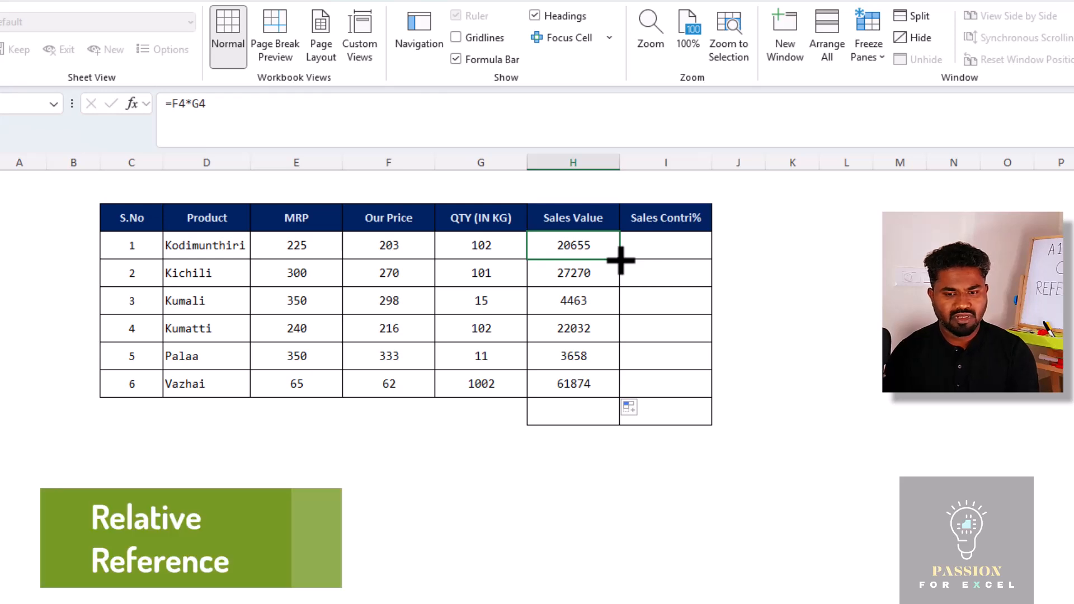
key("F2")
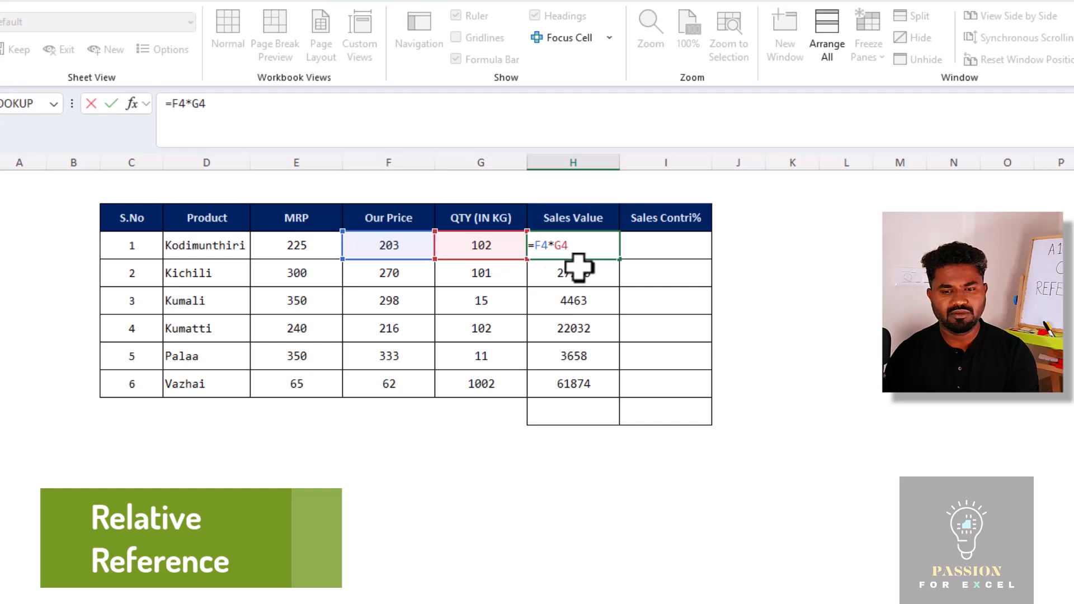
key("Escape")
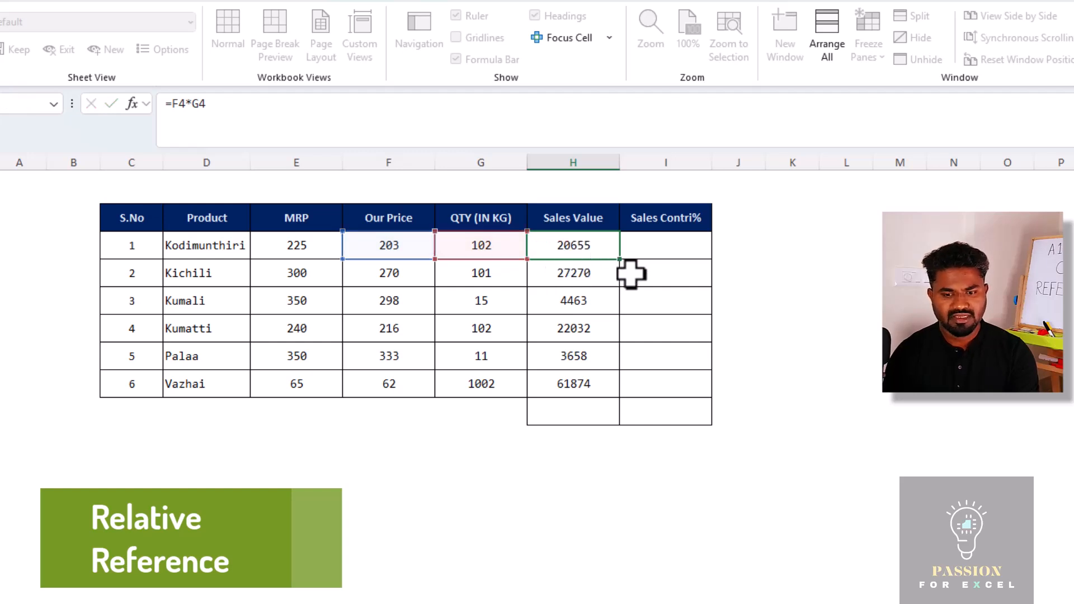
key("Down")
key("Down")
key("Down")
key("Down")
key("Down")
key("F2")
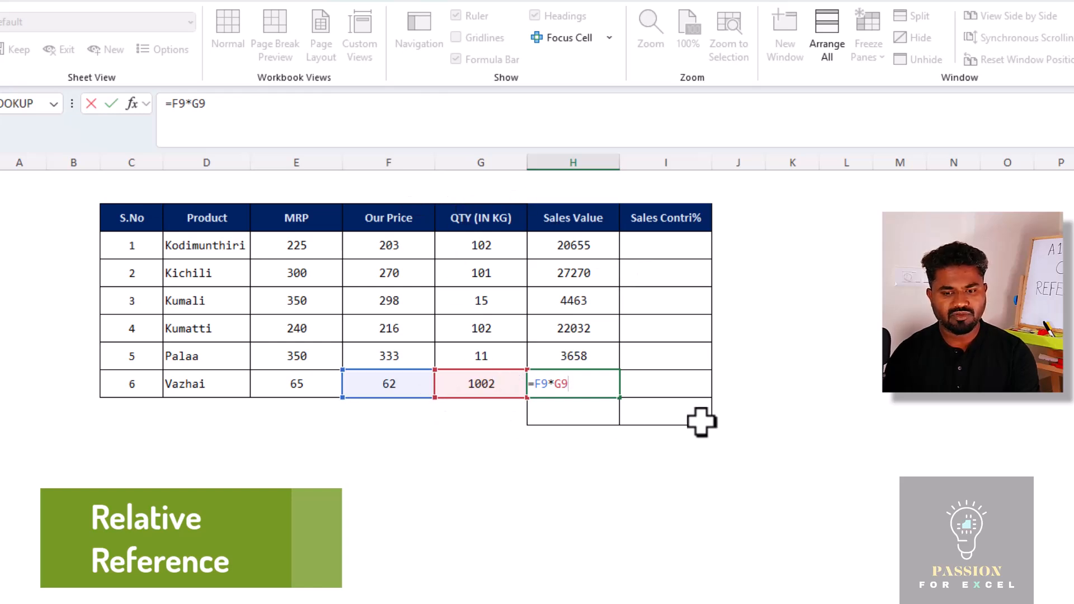
key("ctrl+Return")
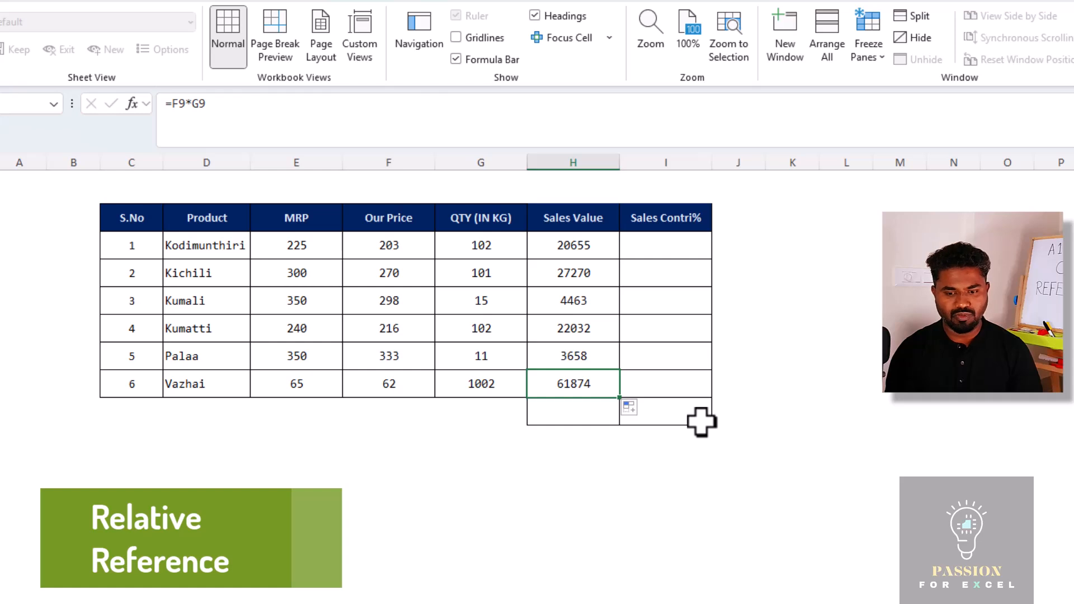
- Total the Sales Value column in H10 with =SUM(H4:H9)
key("Up")
key("Up")
key("Down")
key("Down")
key("Down")
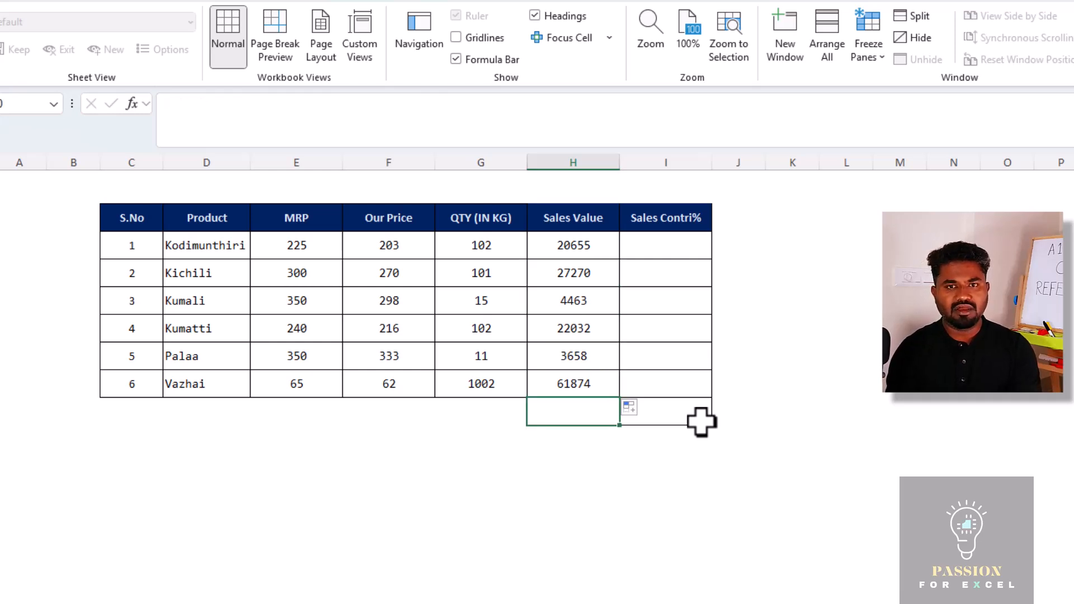
key("alt+equal")
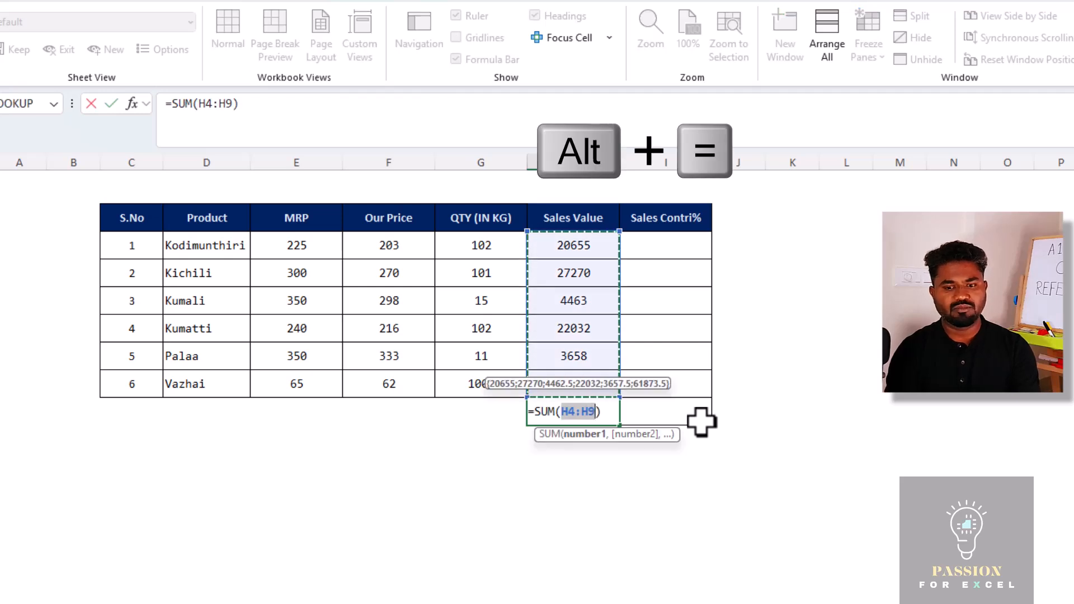
key("Return")
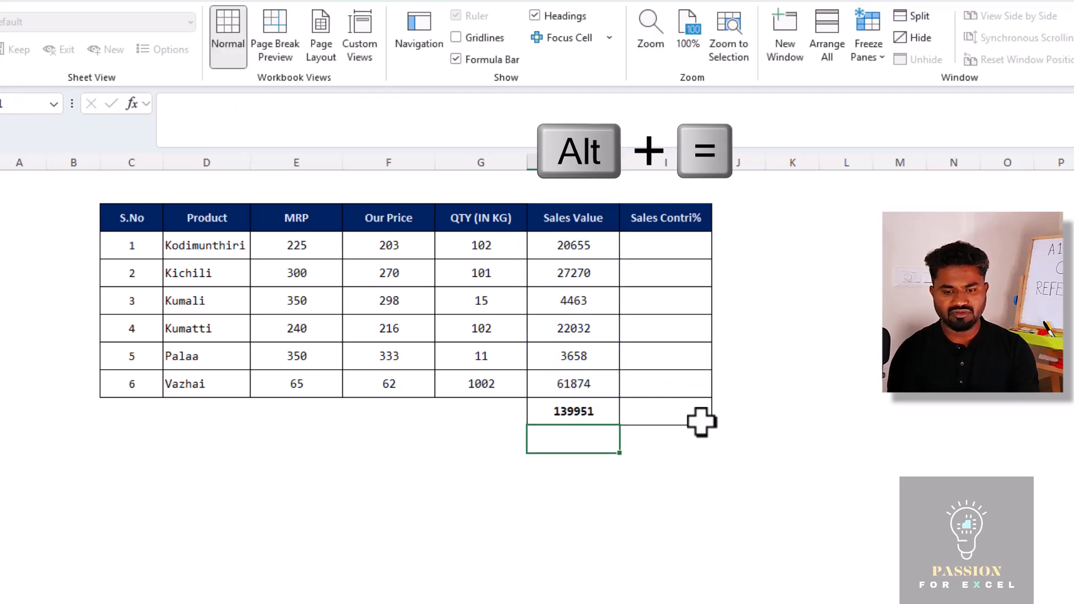
- Calculate the first product's sales contribution in I4 by dividing its Sales Value by the total with =H4/H10
key("Up")
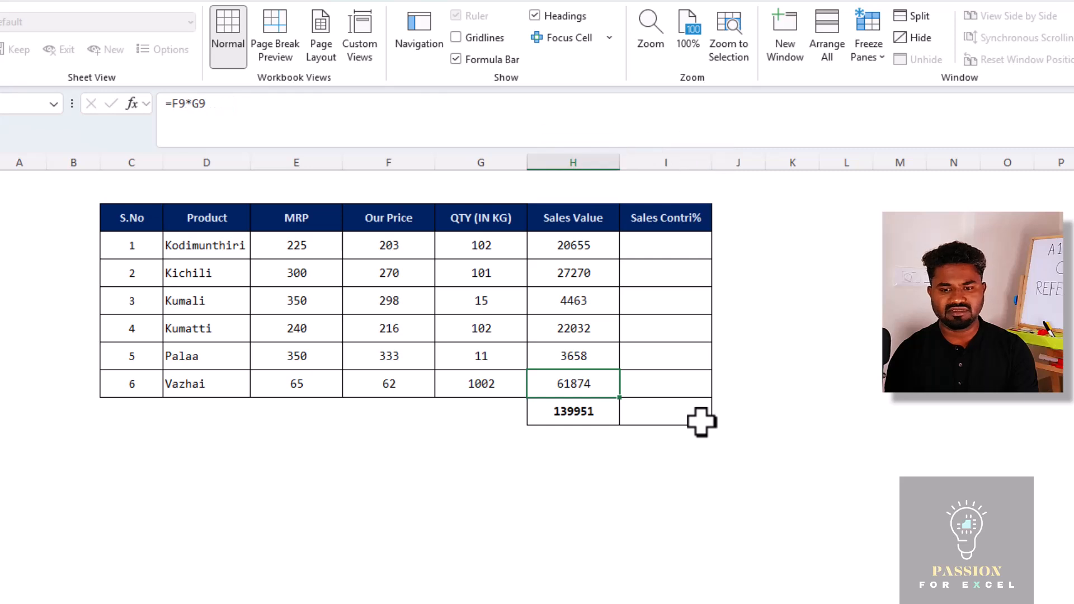
key("Up")
key("Up")
key("Up")
key("Up")
key("Up")
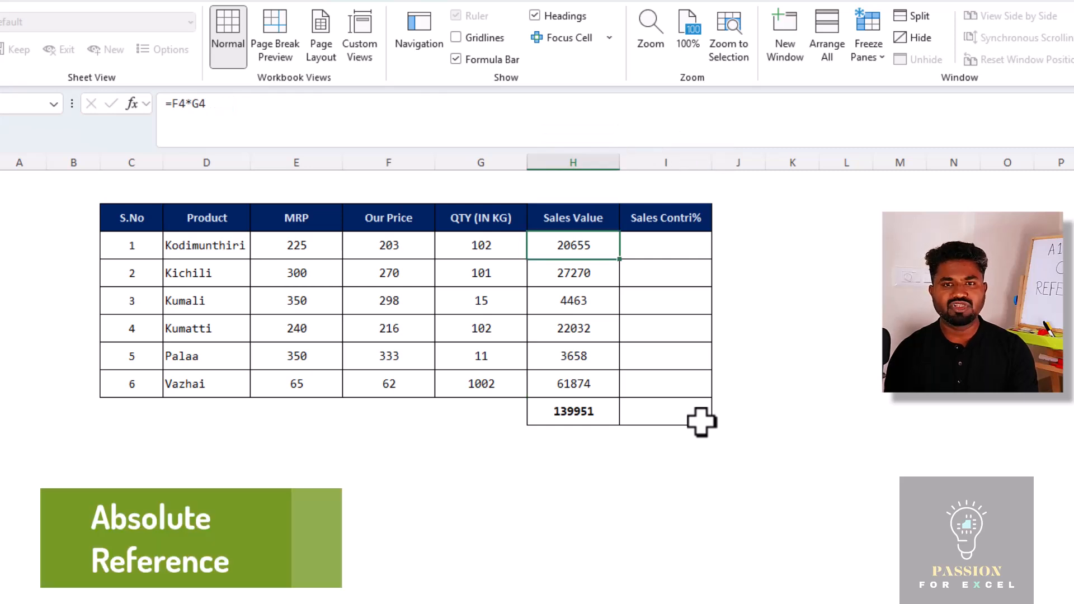
key("Right")
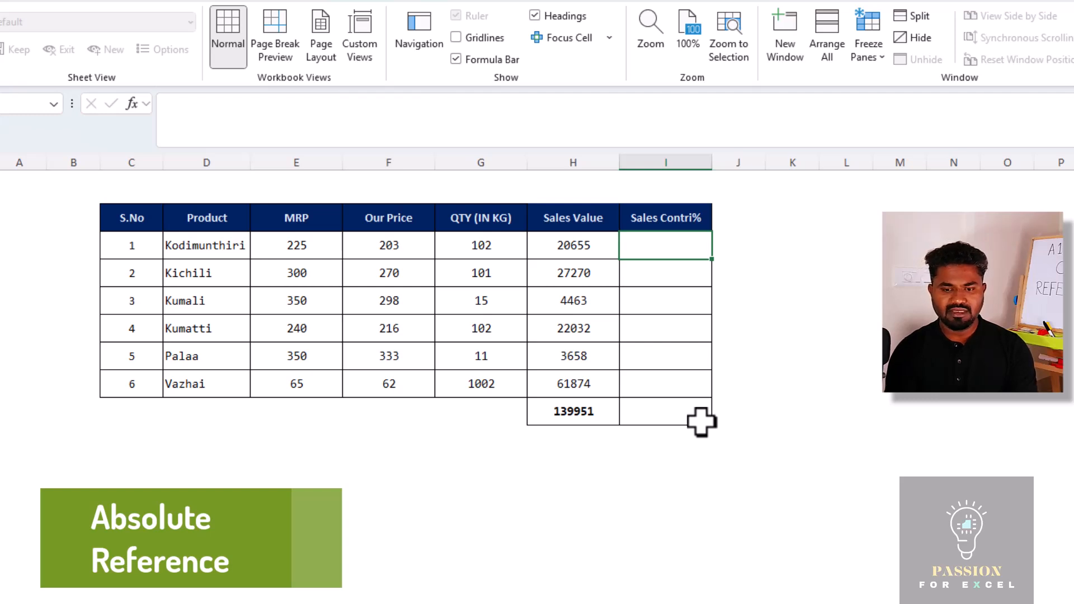
key("Left")
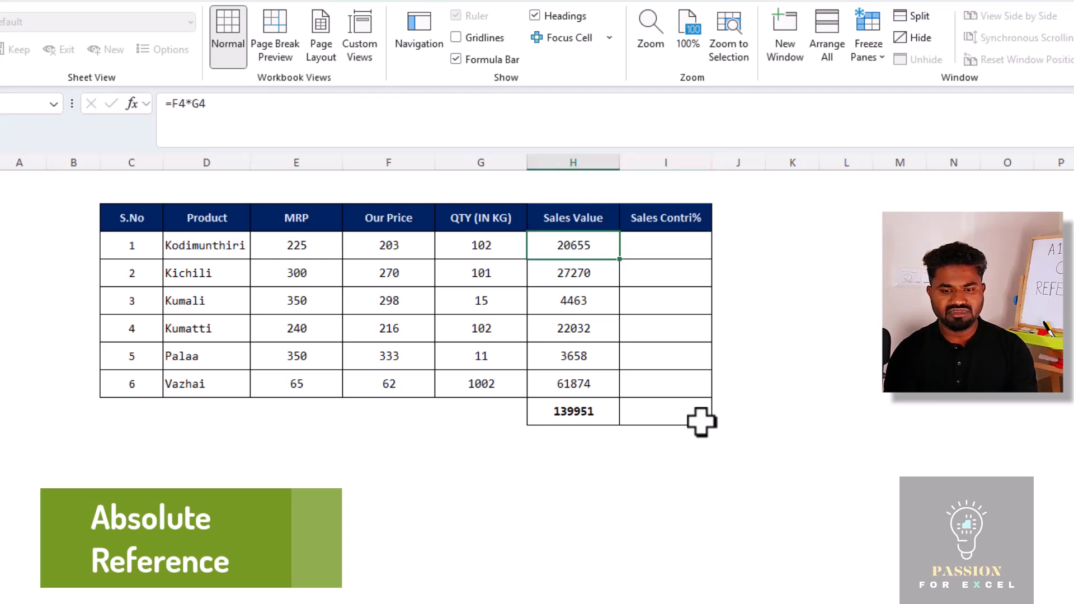
key("Right")
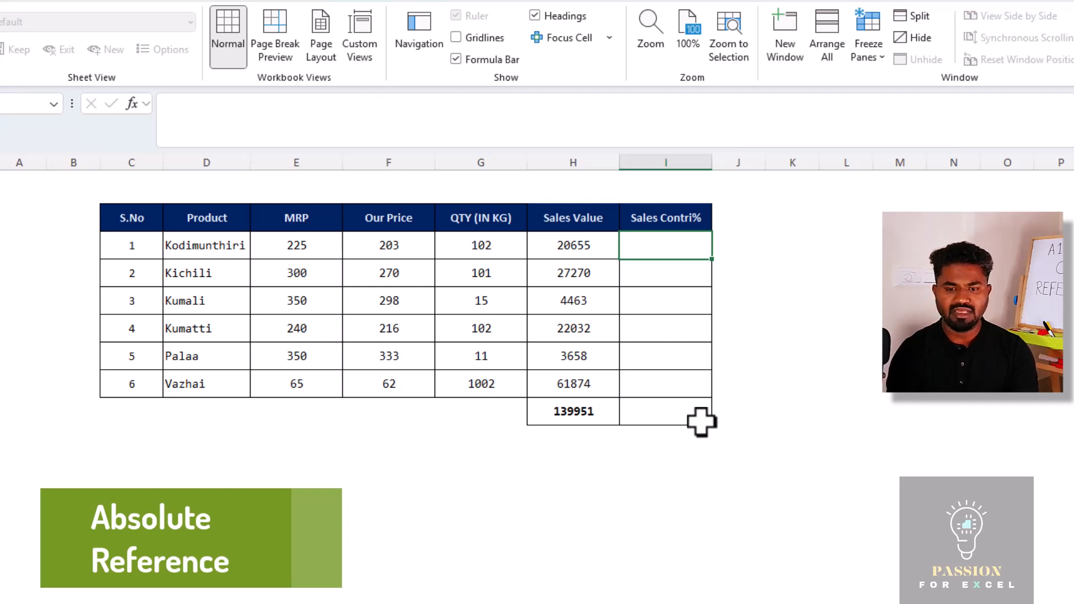
type("=")
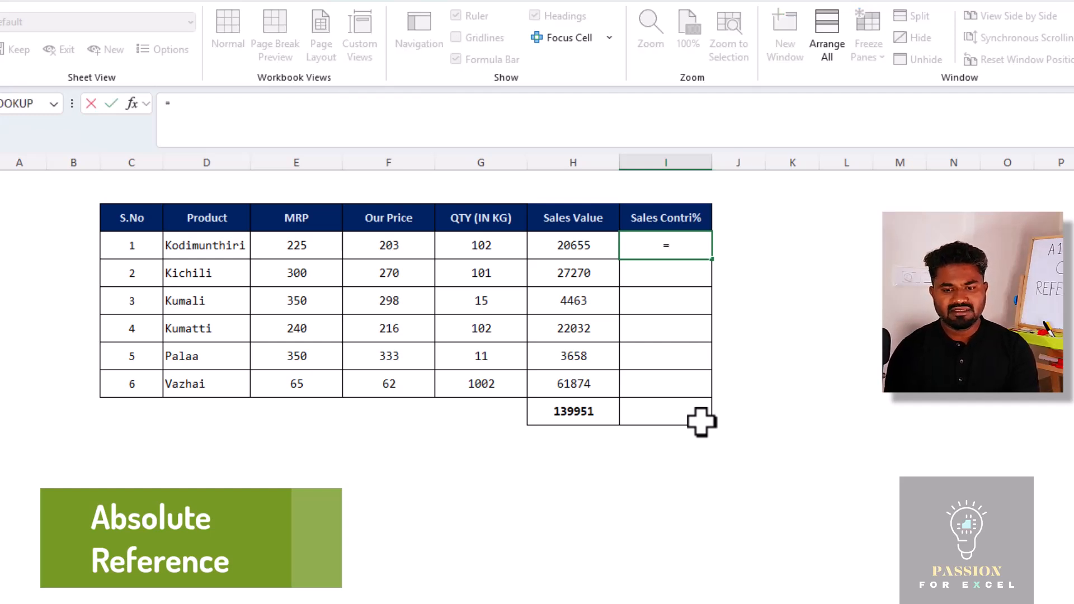
key("Left")
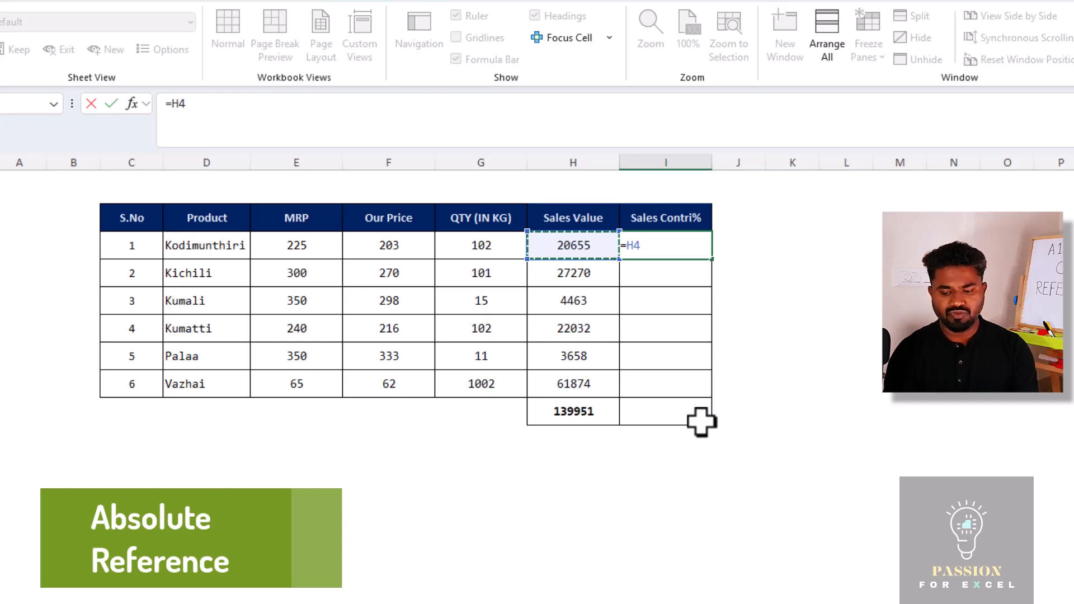
type("/")
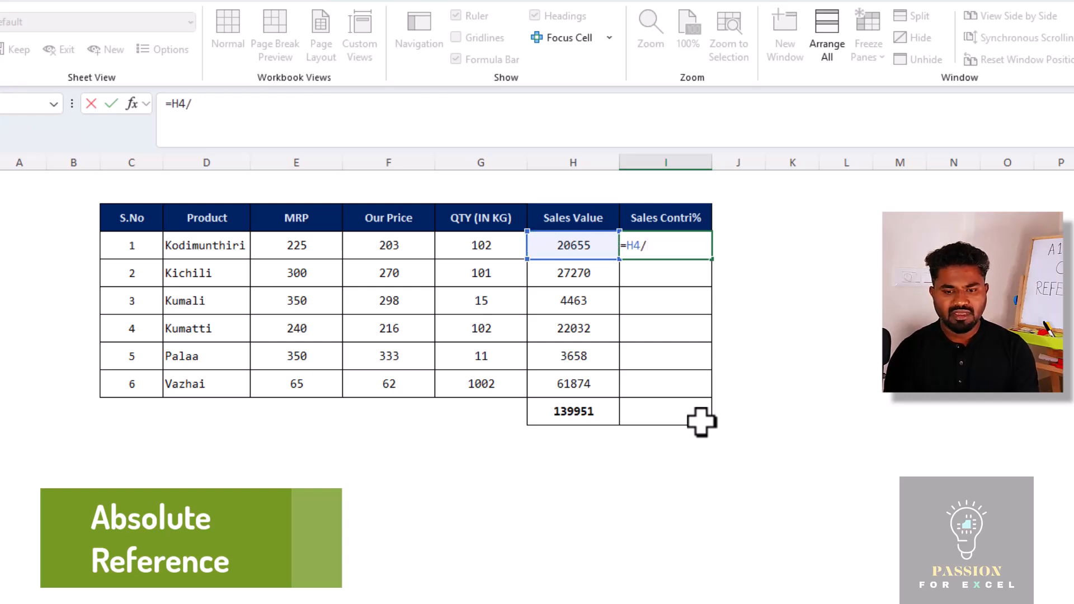
key("Down")
key("Down")
key("Down")
key("Left")
key("Down")
key("Down")
key("Down")
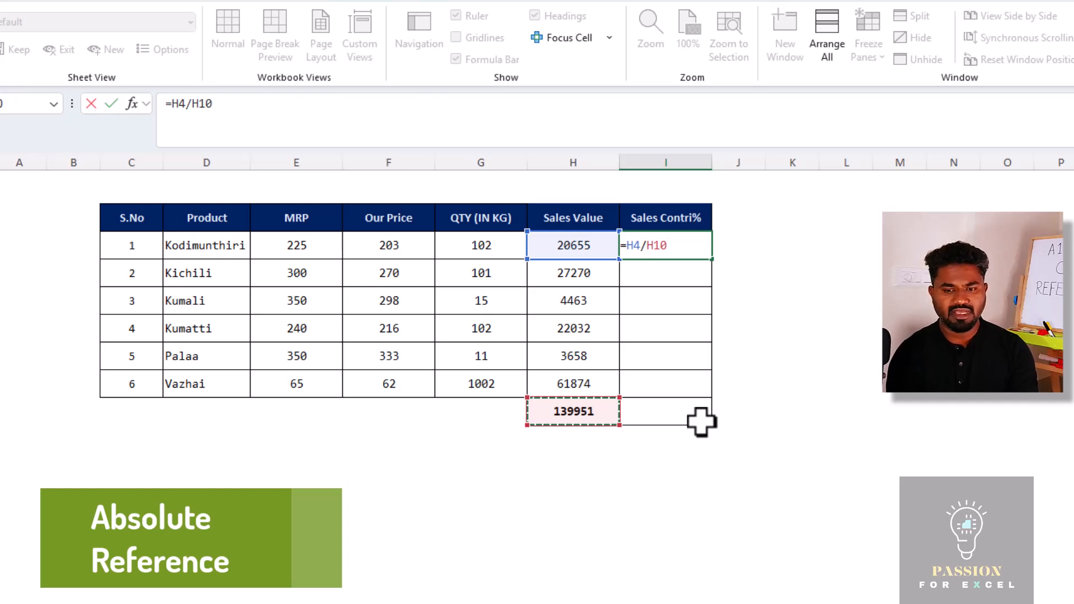
key("ctrl+Return")
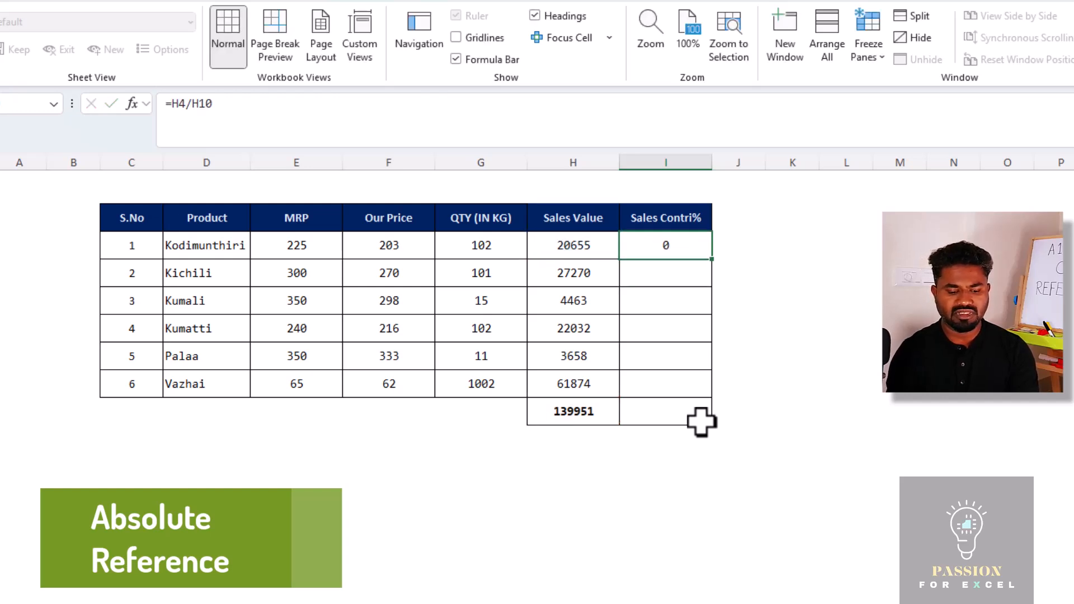
- Format I4 as a percentage and copy its contribution formula down to I5
key("ctrl+shift+5")
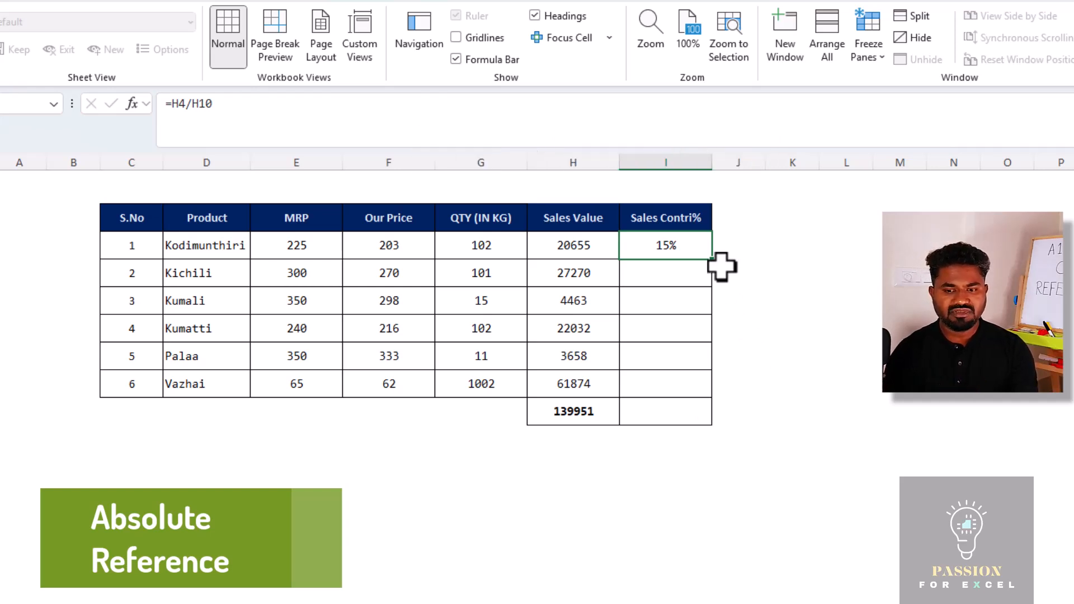
key("Down")
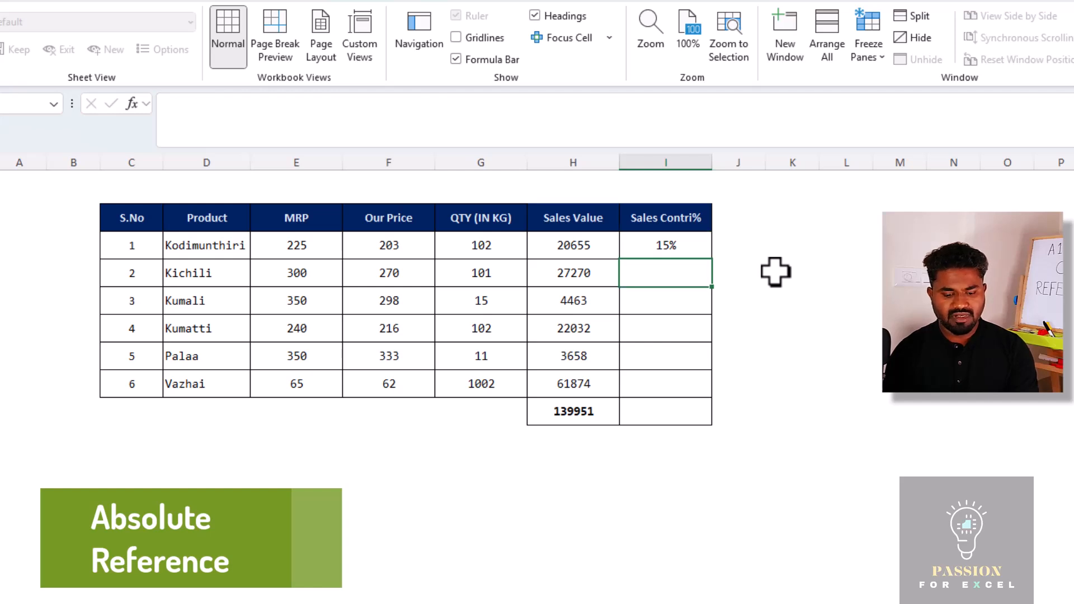
key("ctrl+d")
- Examine which cells the copied contribution formula in I5 refers to, especially its divisor
key("F2")
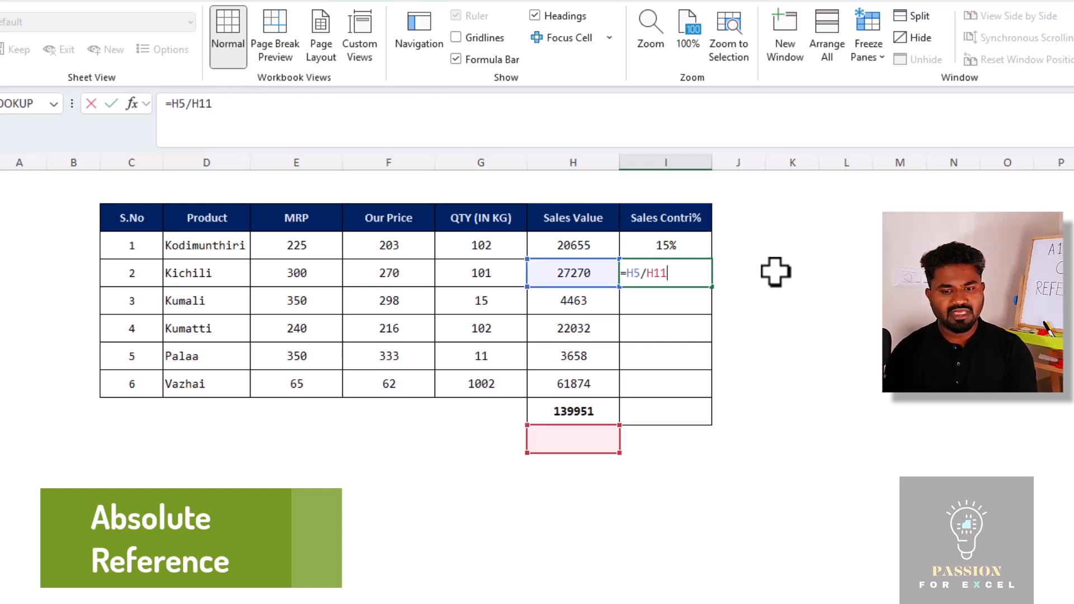
key("Escape")
key("F2")
key("Escape")
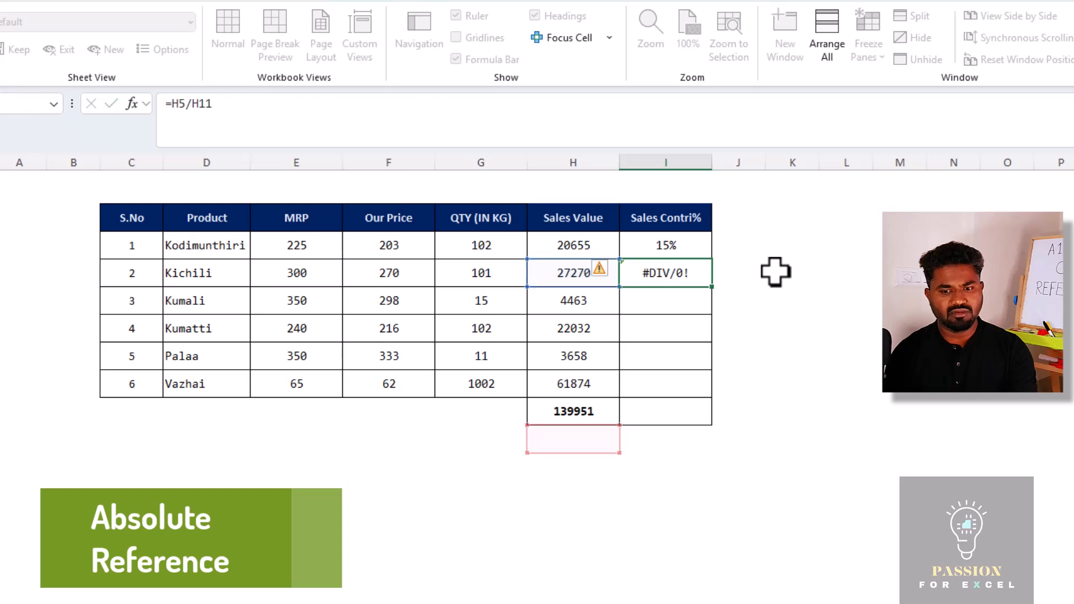
key("F2")
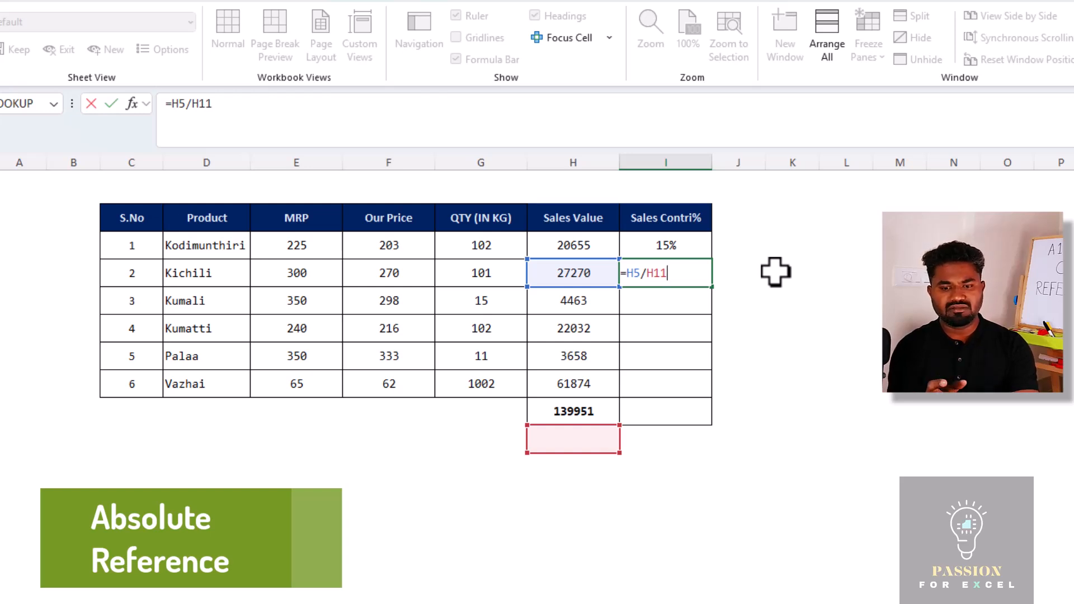
key("Escape")
key("F2")
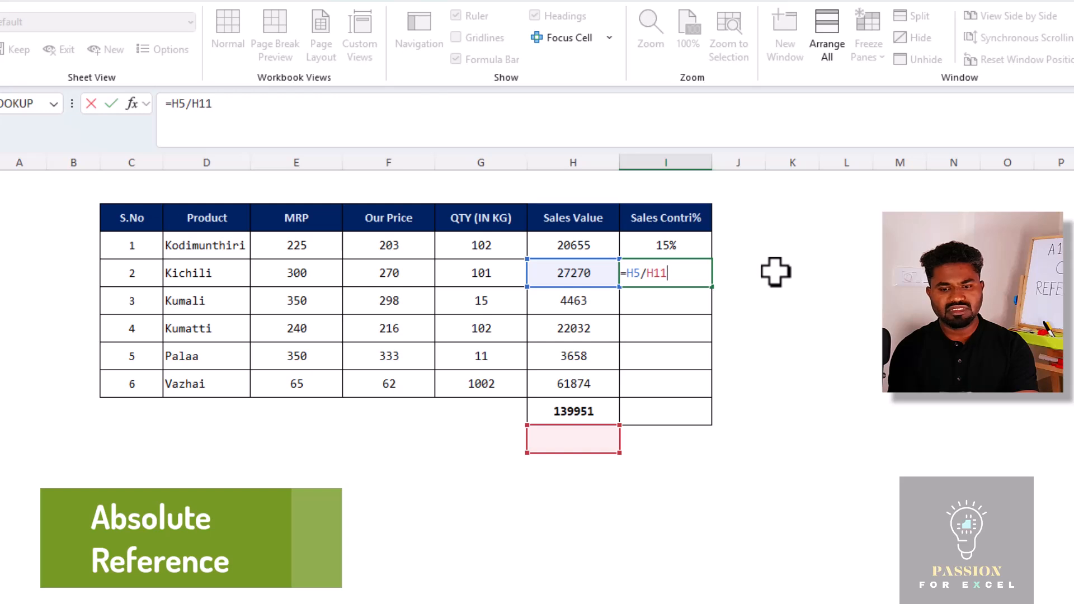
key("Escape")
key("F2")
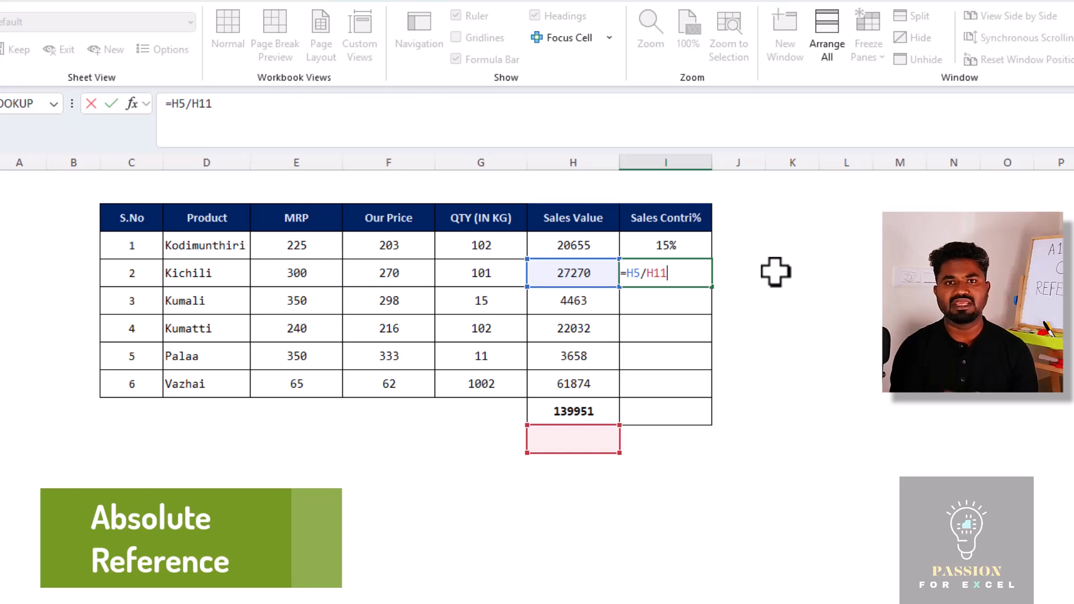
key("ctrl+Return")
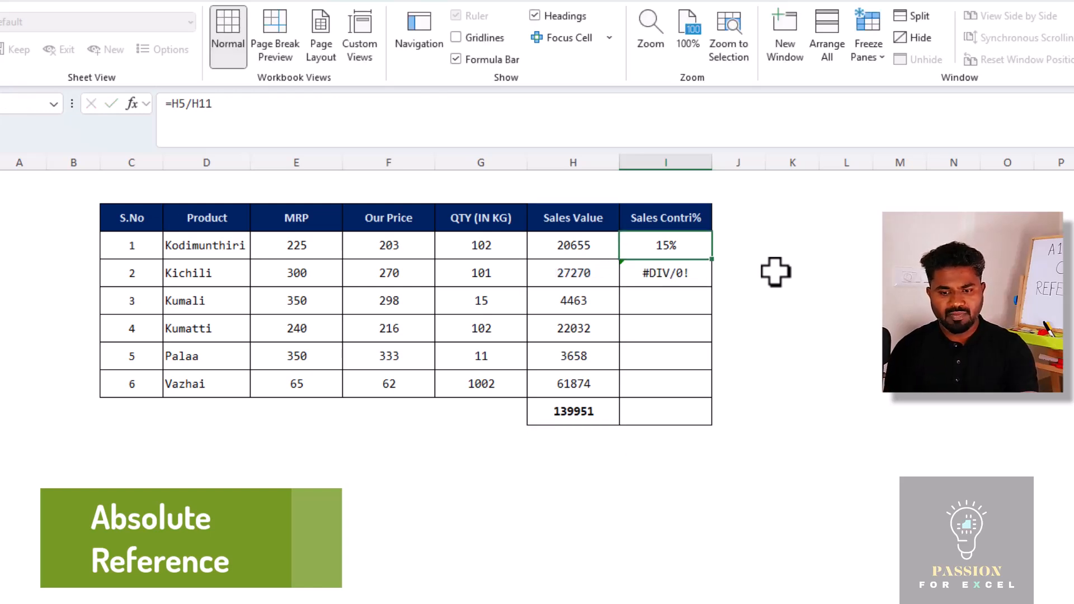
- Make the total reference in I4's contribution formula absolute so that it reads =H4/$H$10
key("Up")
key("F2")
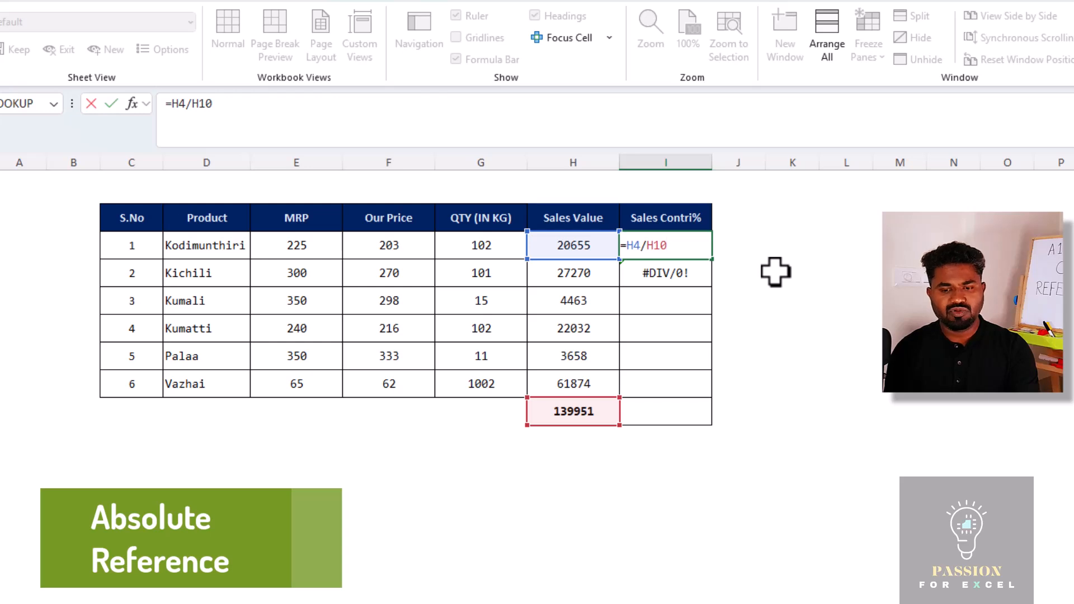
key("shift+Left")
key("shift+Left")
key("shift+Left")
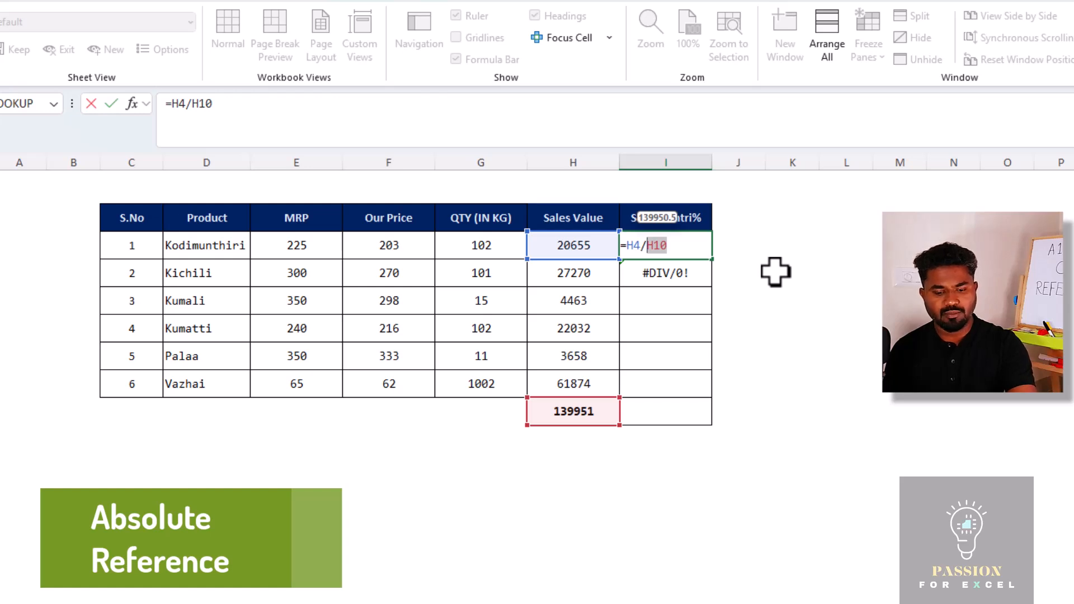
key("F4")
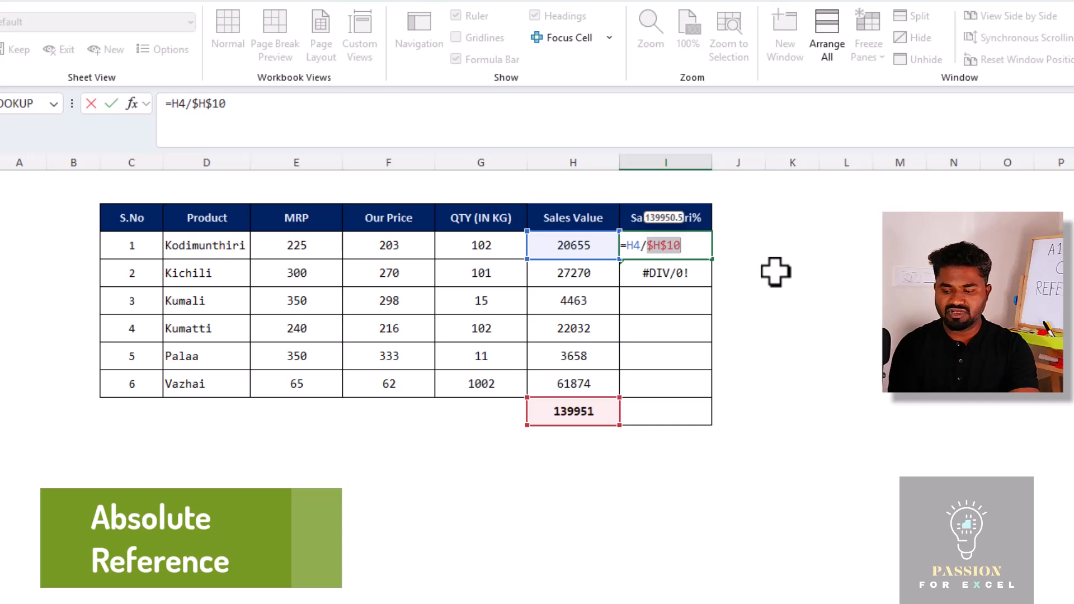
key("Return")
- Fill the contribution formula from I4 down through I9 for all remaining products
key("Up")
key("shift+Down")
key("shift+Down")
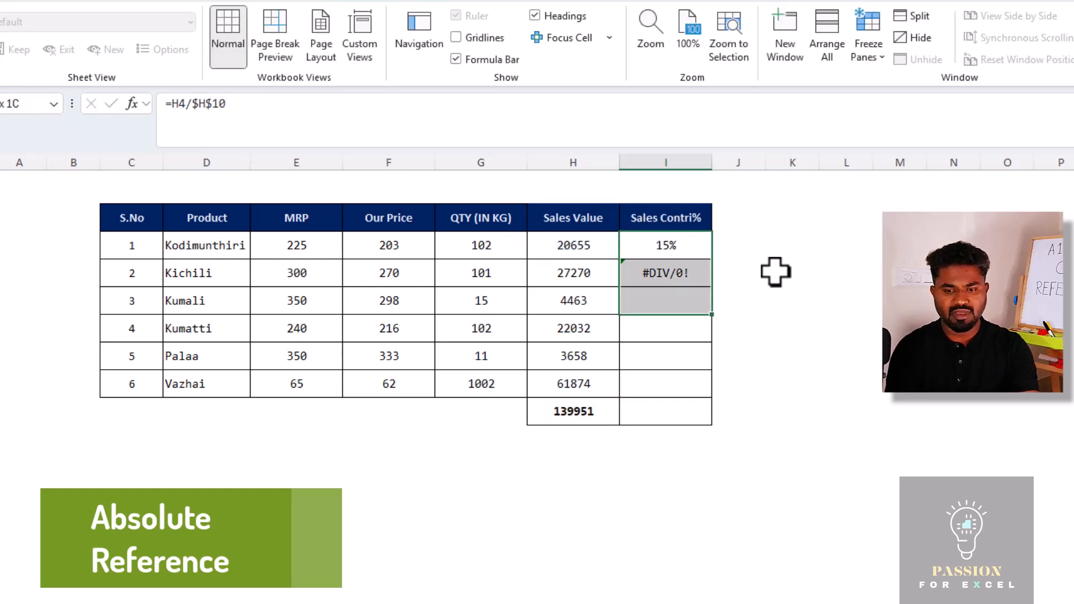
key("shift+Down")
key("shift+Down")
key("shift+Down")
key("ctrl+d")
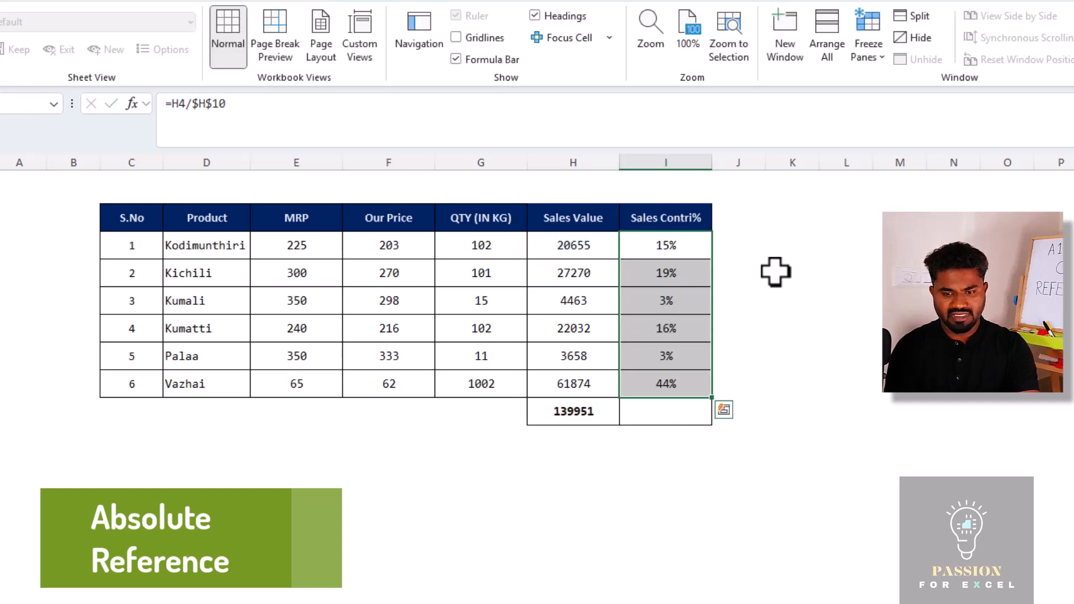
- Examine which cells the copied contribution formulas in I5 and I9 refer to, especially the fixed divisor
key("Down")
key("F2")
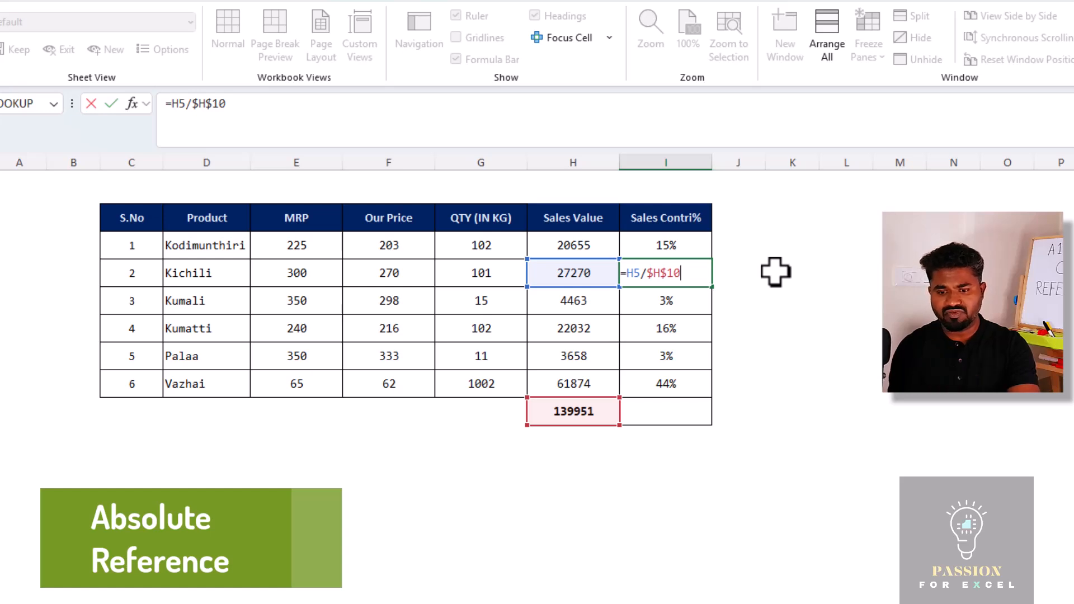
key("ctrl+Return")
key("ctrl+Down")
key("Down")
key("Down")
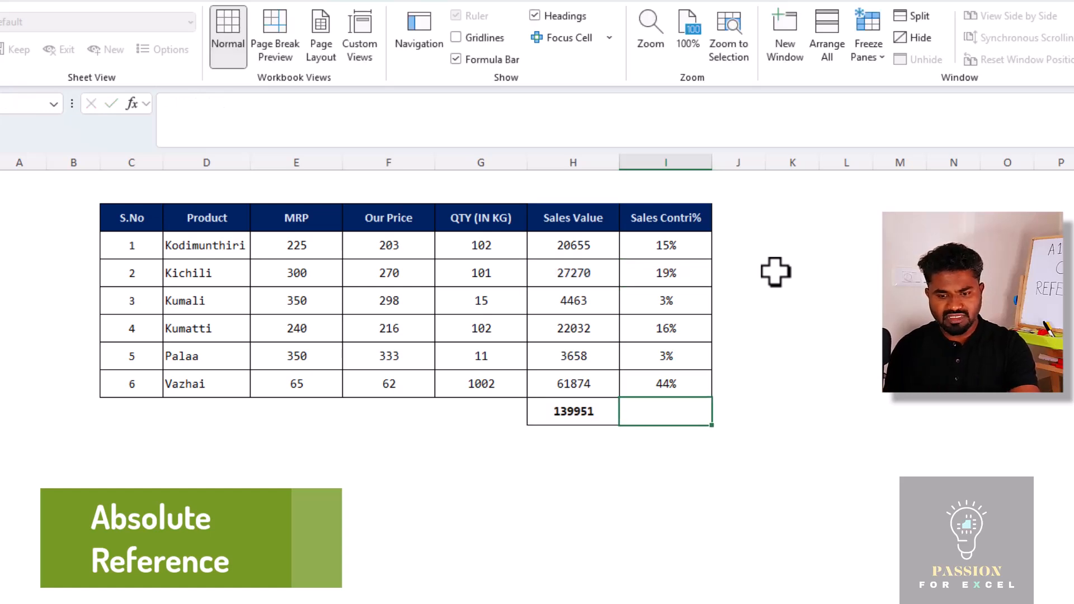
key("Up")
key("Up")
key("F2")
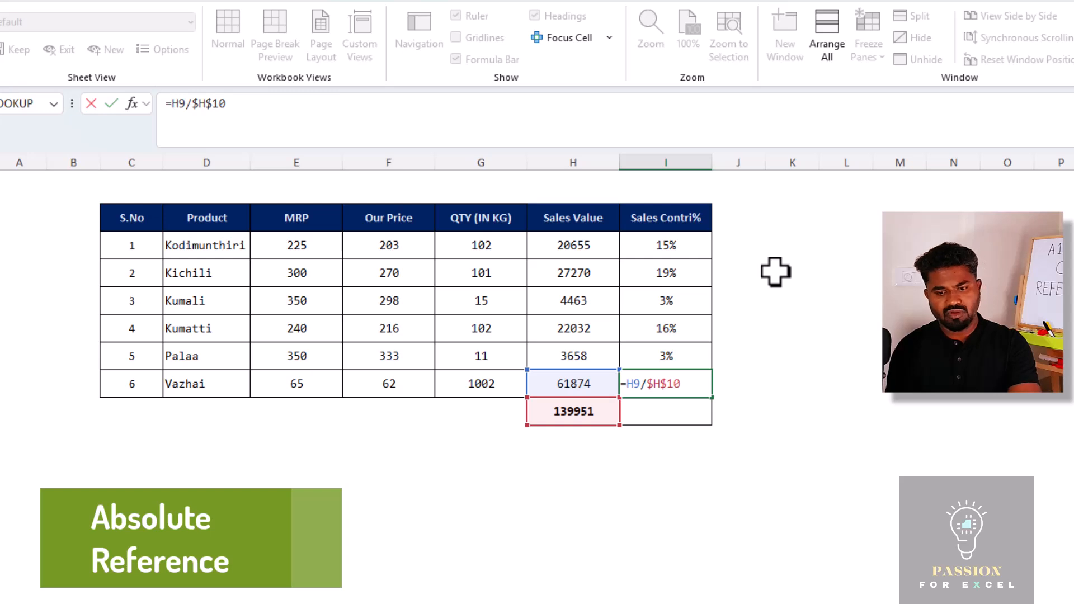
key("ctrl+Return")
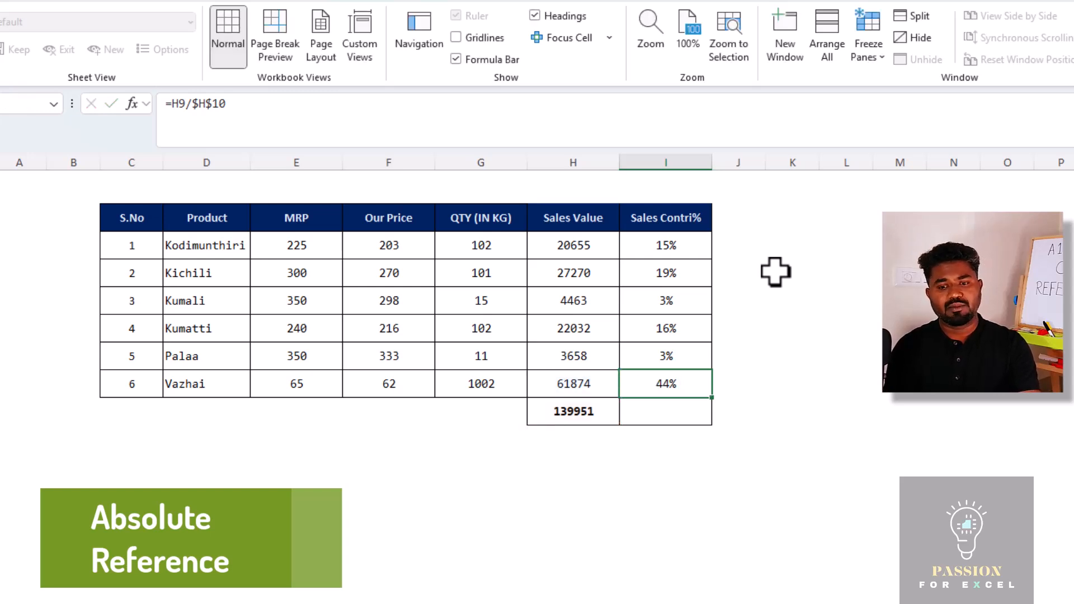
key("Up")
key("Up")
key("Up")
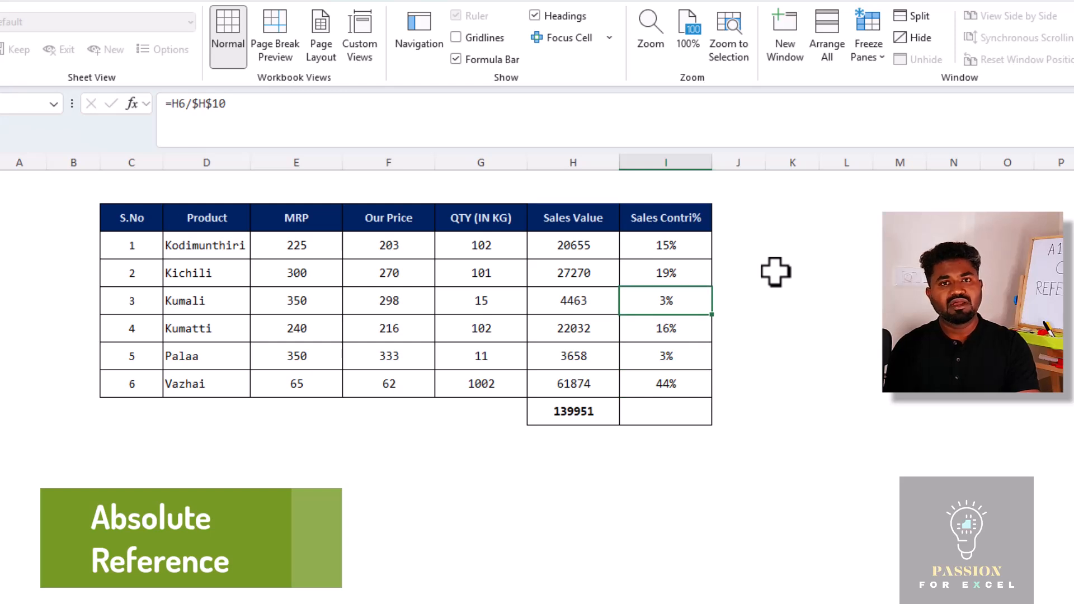
key("Up")
key("Up")
key("ctrl+shift+Down")
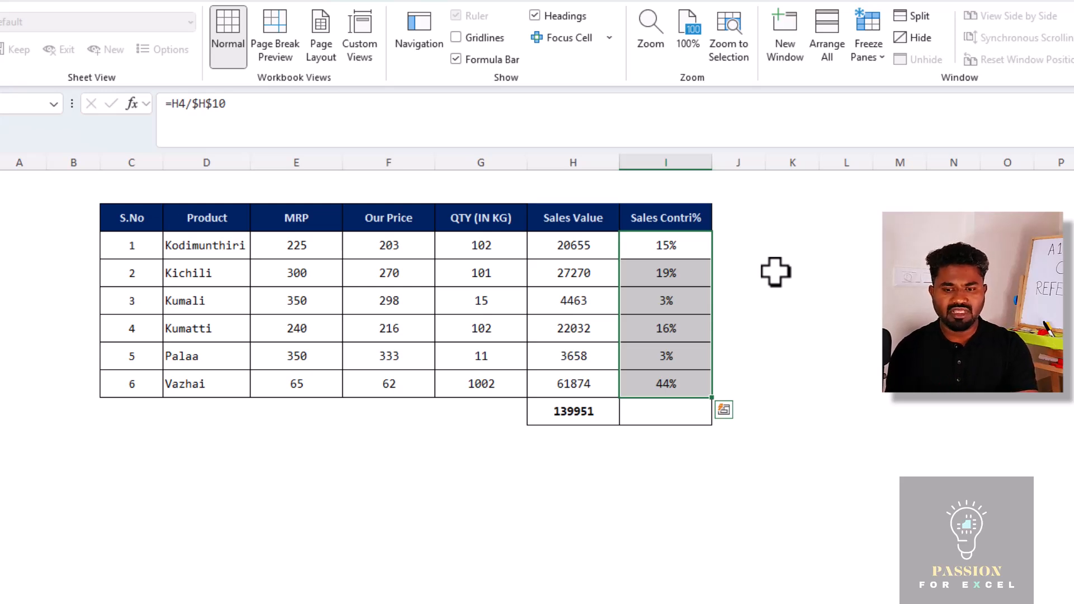
key("ctrl+shift+Up")
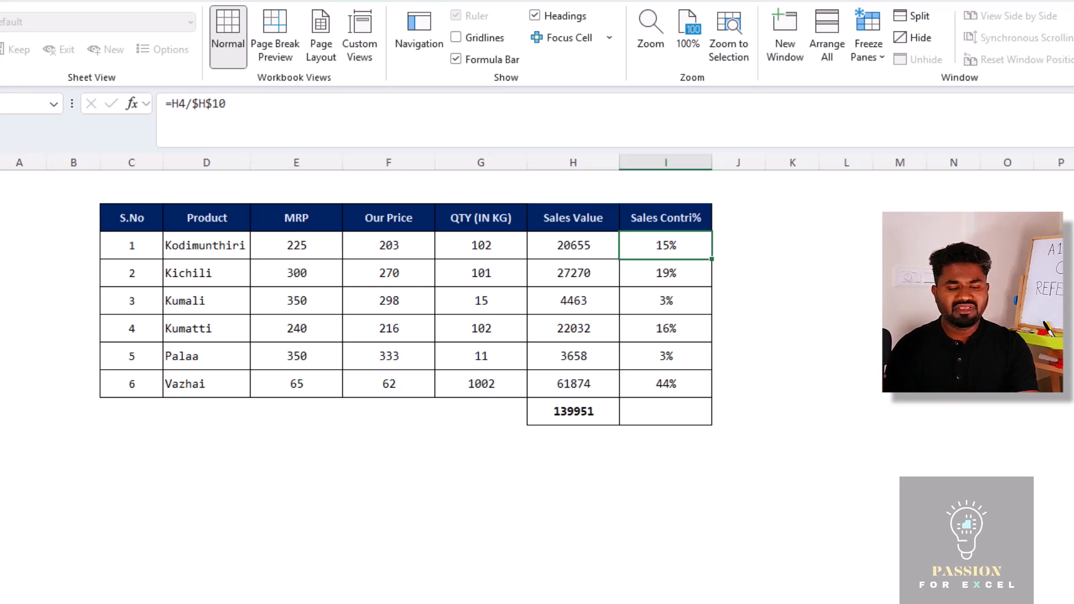
- Switch to the Mixed sheet and look over the MRP values and discount rates of the Discount Working table
key("ctrl+Page_Down")
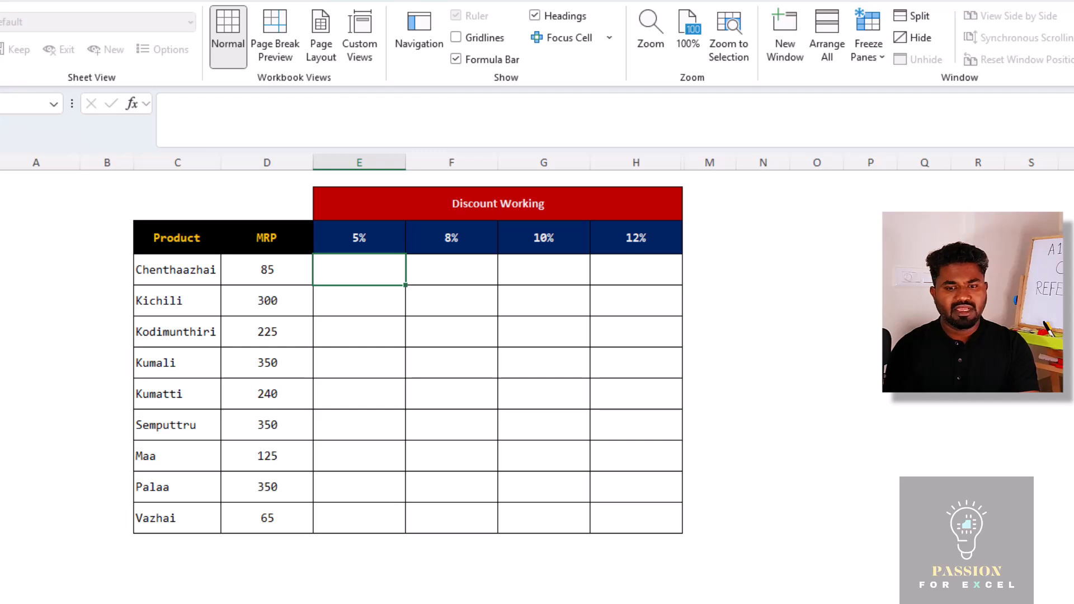
key("Up")
key("Down")
key("Left")
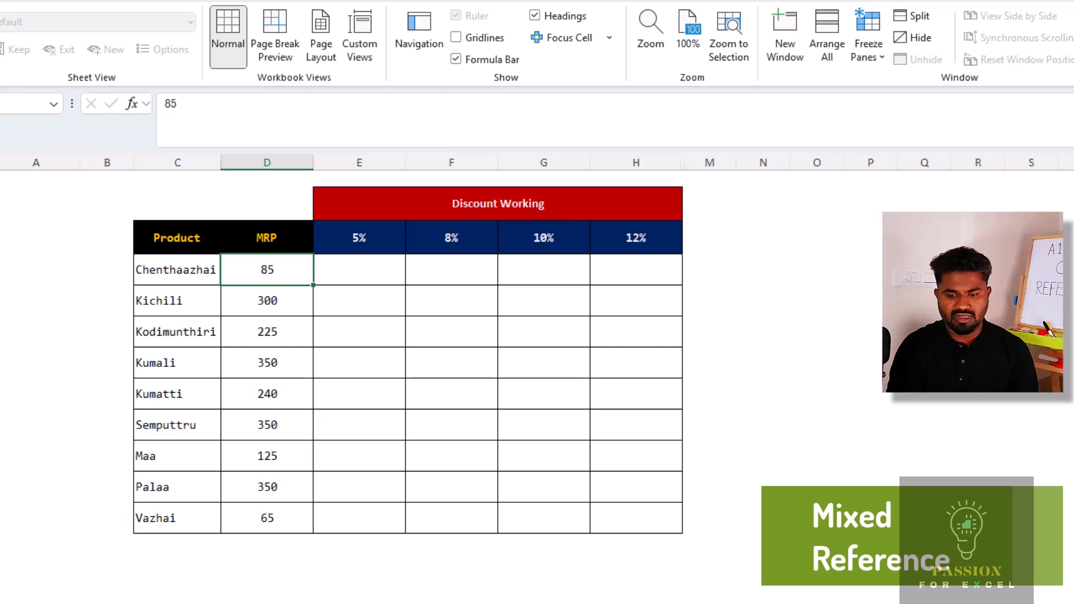
key("Right")
key("Left")
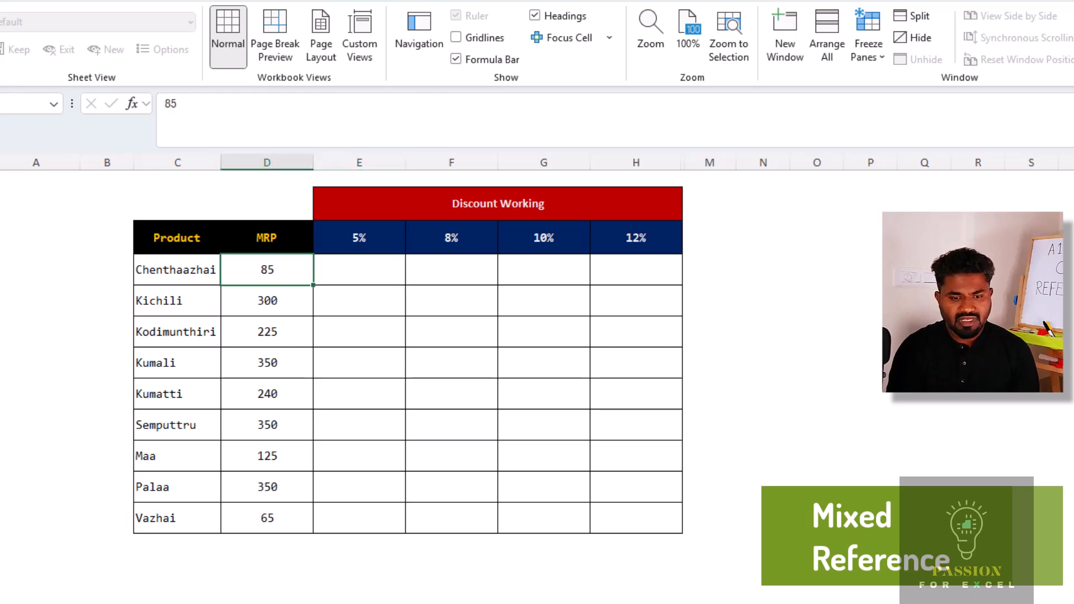
key("Right")
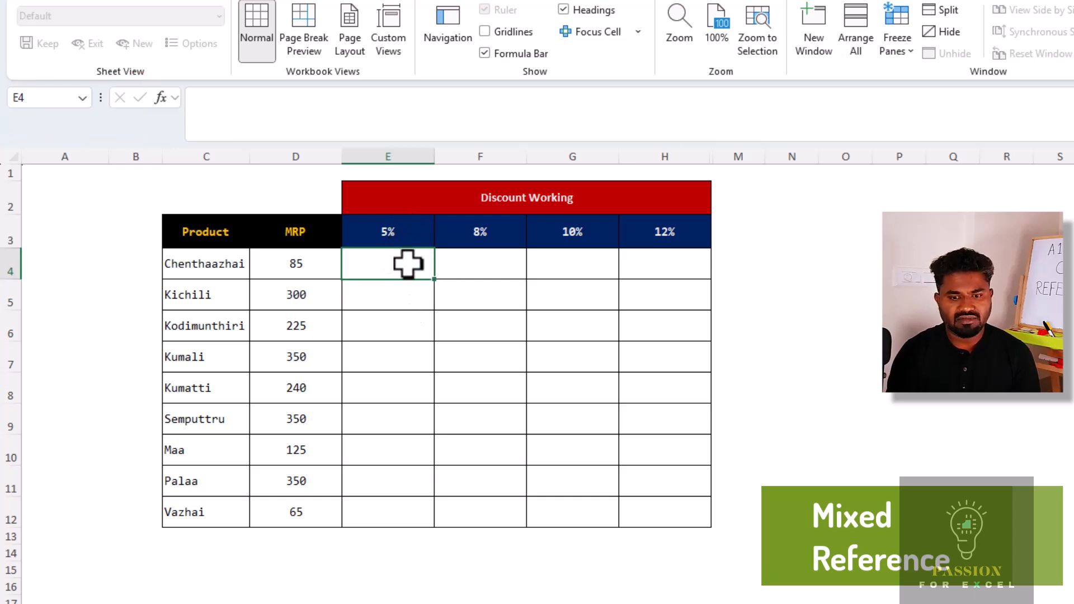
left_click(678, 512)
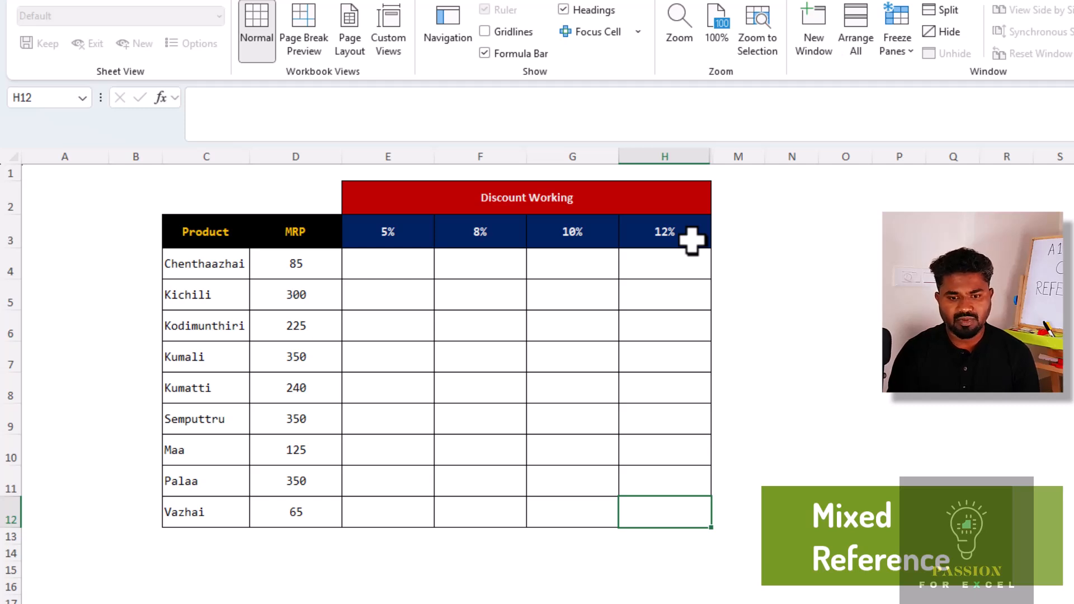
- Calculate the first product's 5% discount in E4 by multiplying its MRP by the rate with =D4*E3
left_click(410, 269)
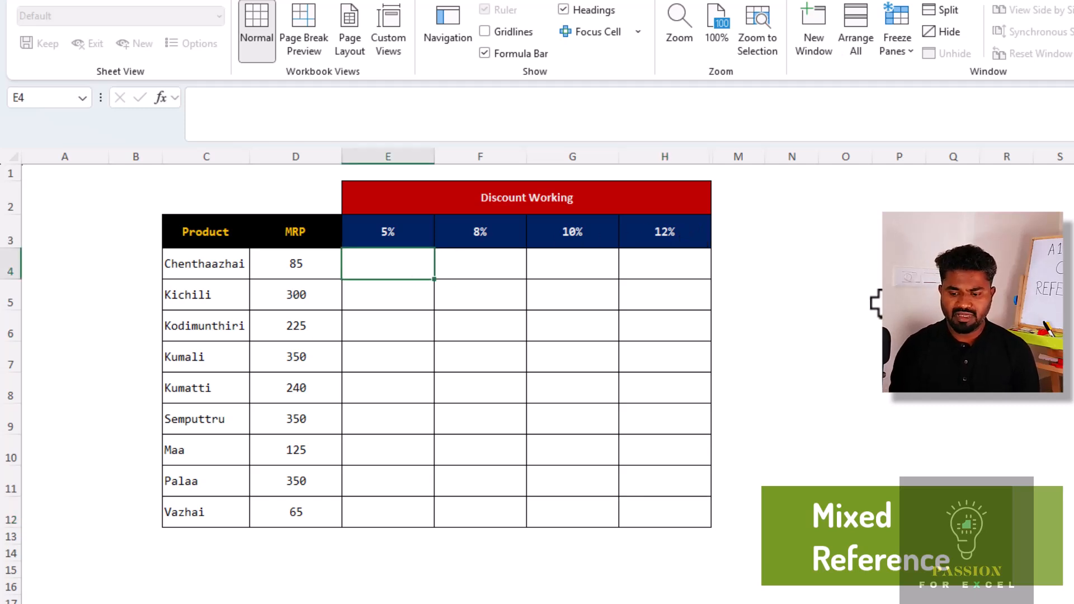
type("=")
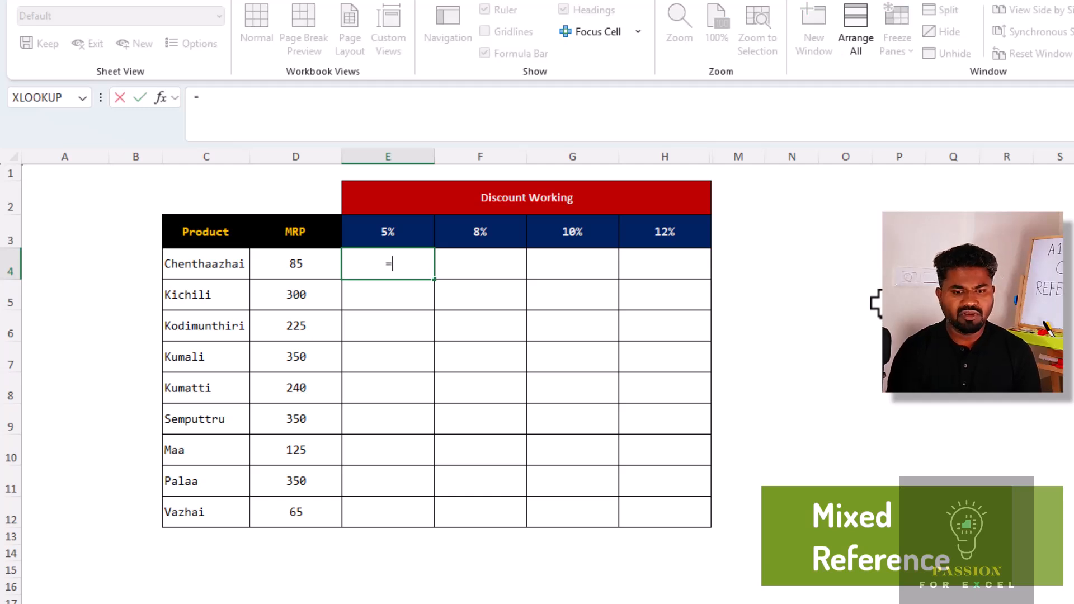
key("Left")
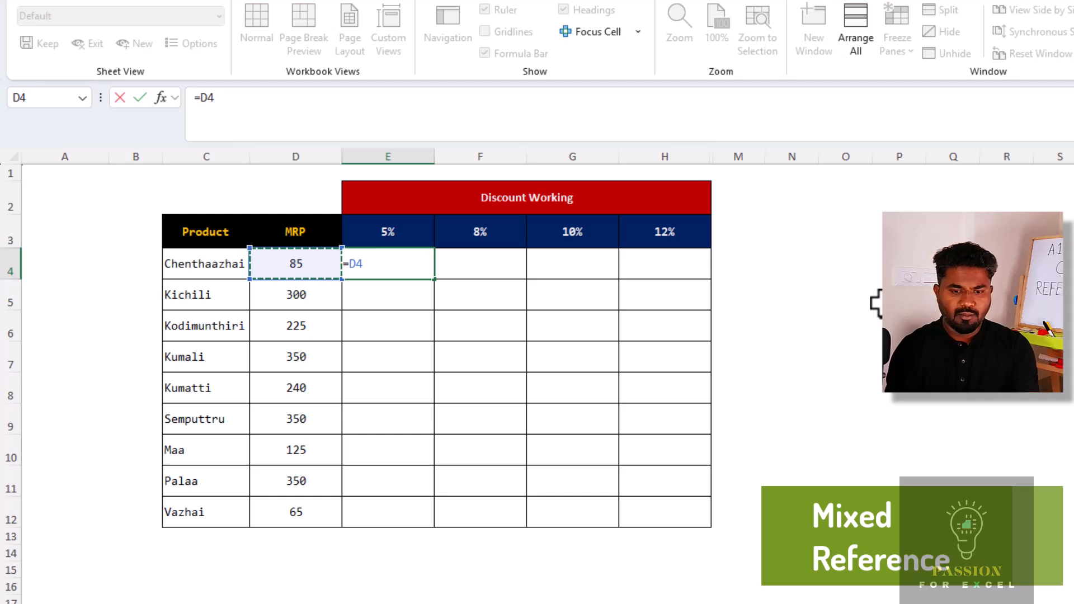
type("*")
key("Up")
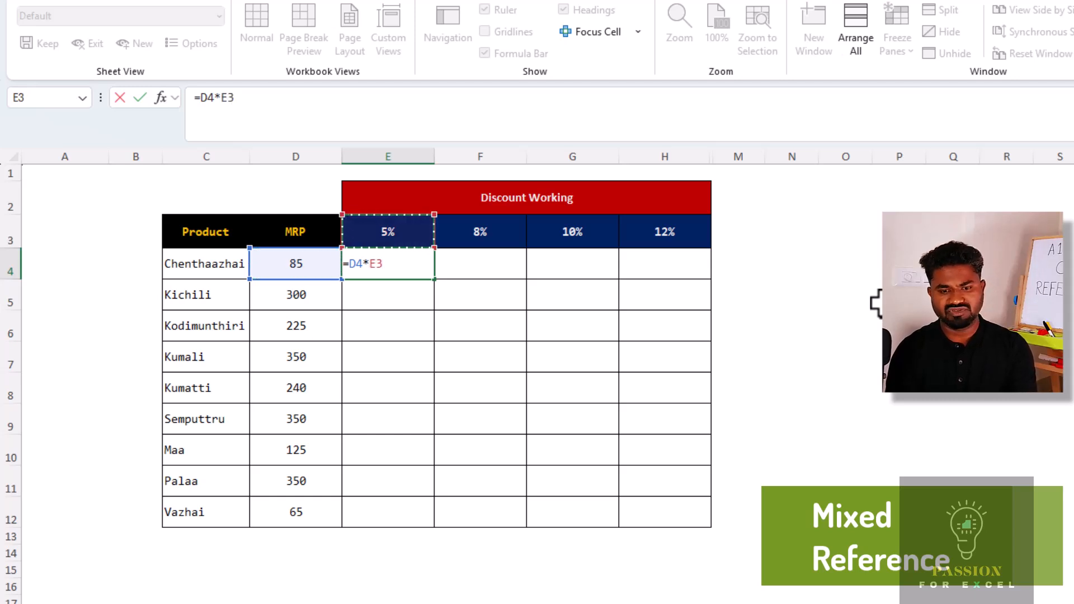
key("ctrl+Return")
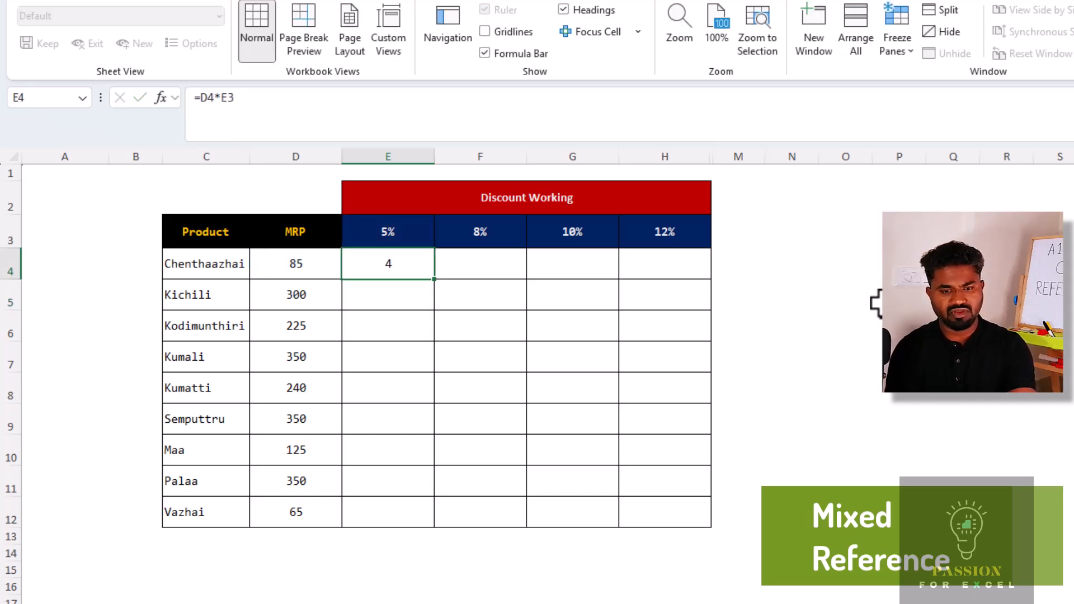
key("F2")
key("Escape")
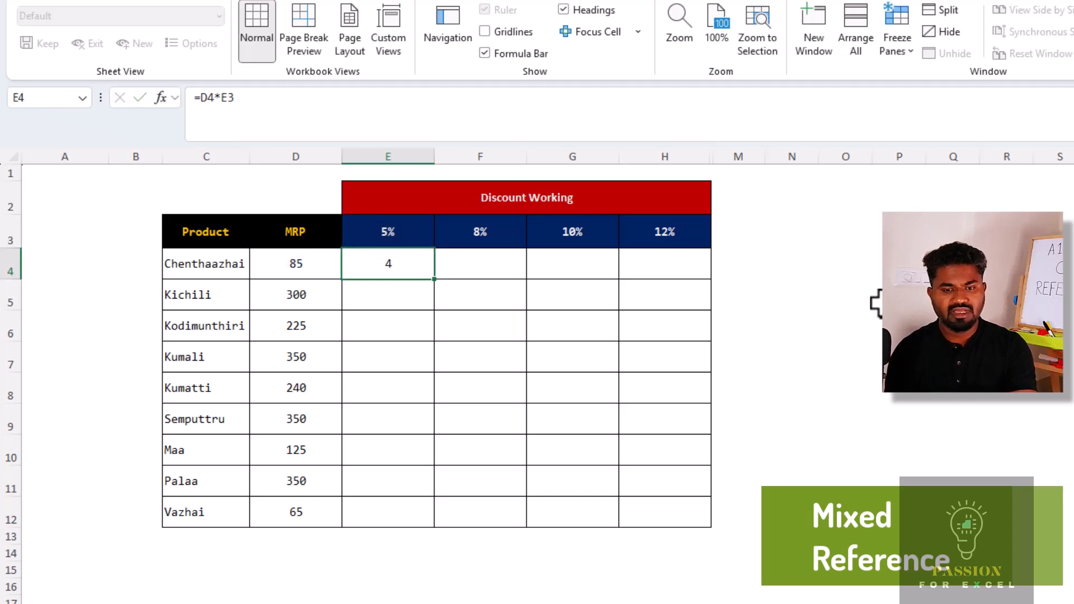
- Copy the relative discount formula from E4 across to F4 and inspect the cells it refers to
key("Right")
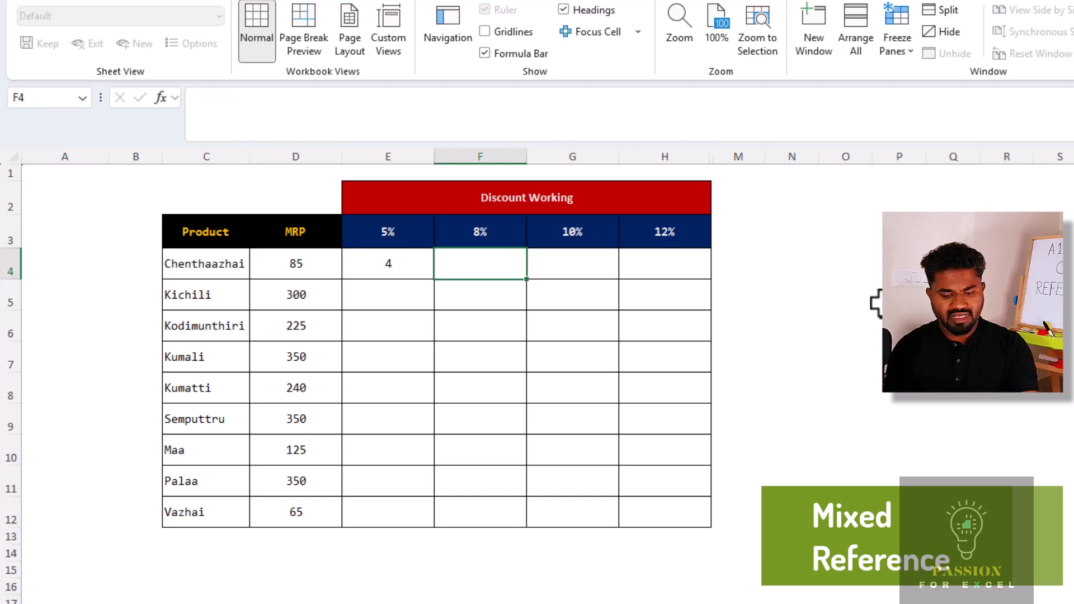
key("ctrl+r")
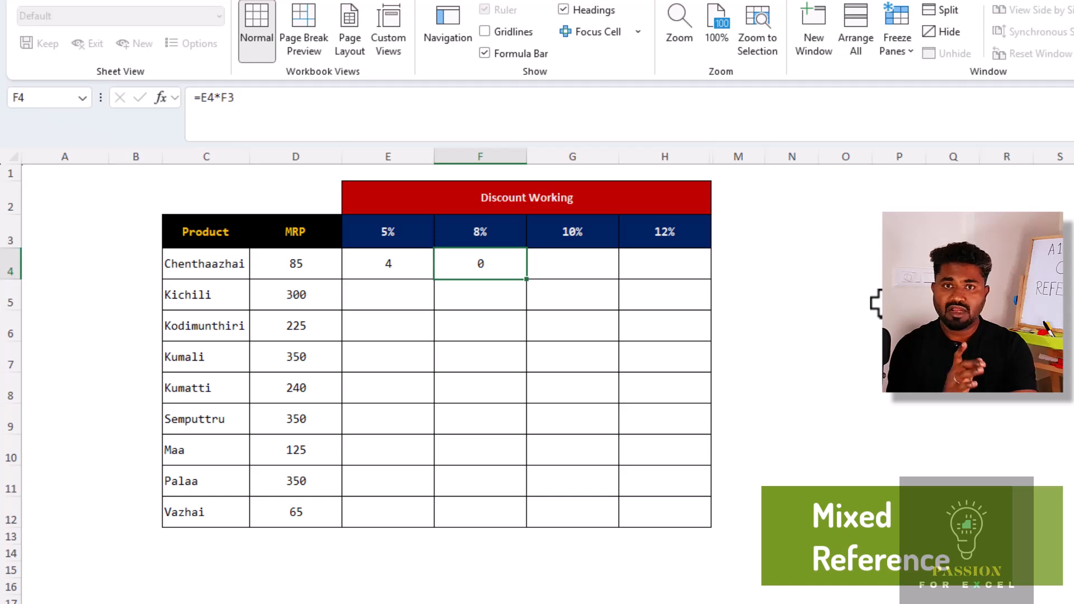
key("Return")
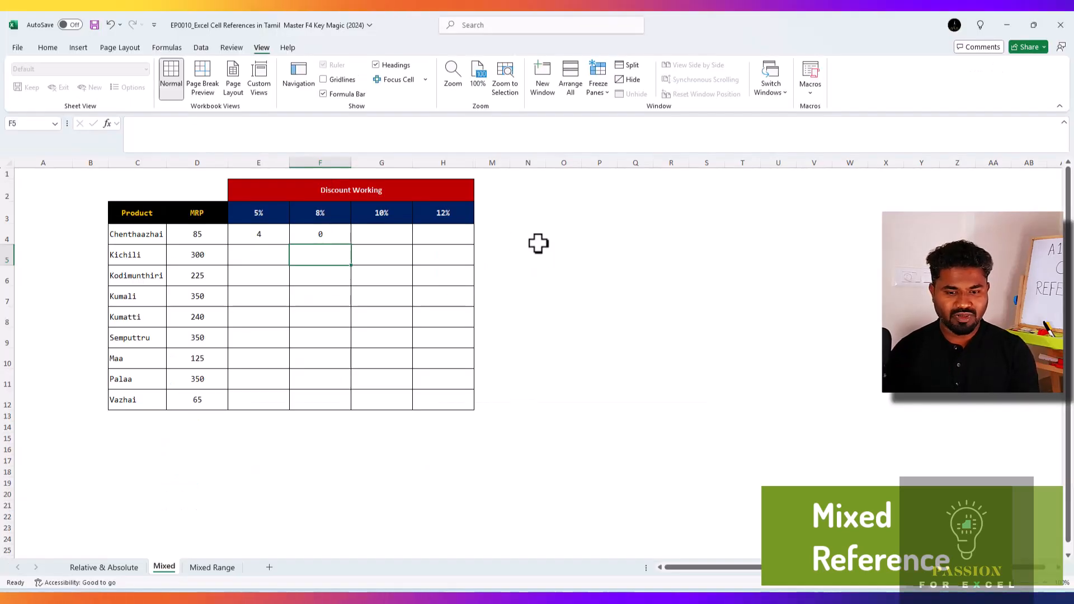
key("Up")
key("F2")
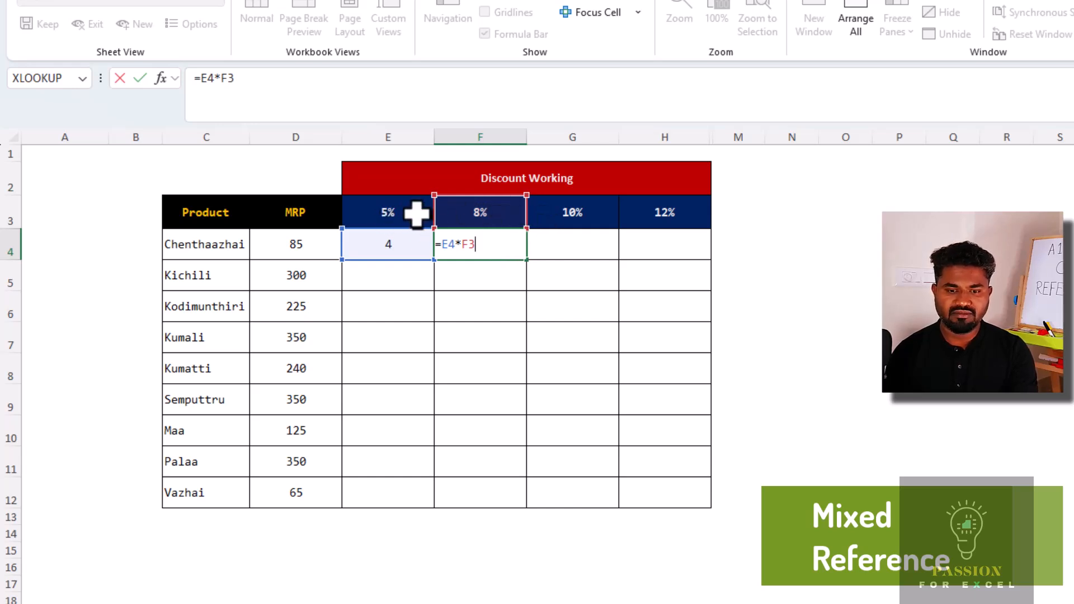
key("Return")
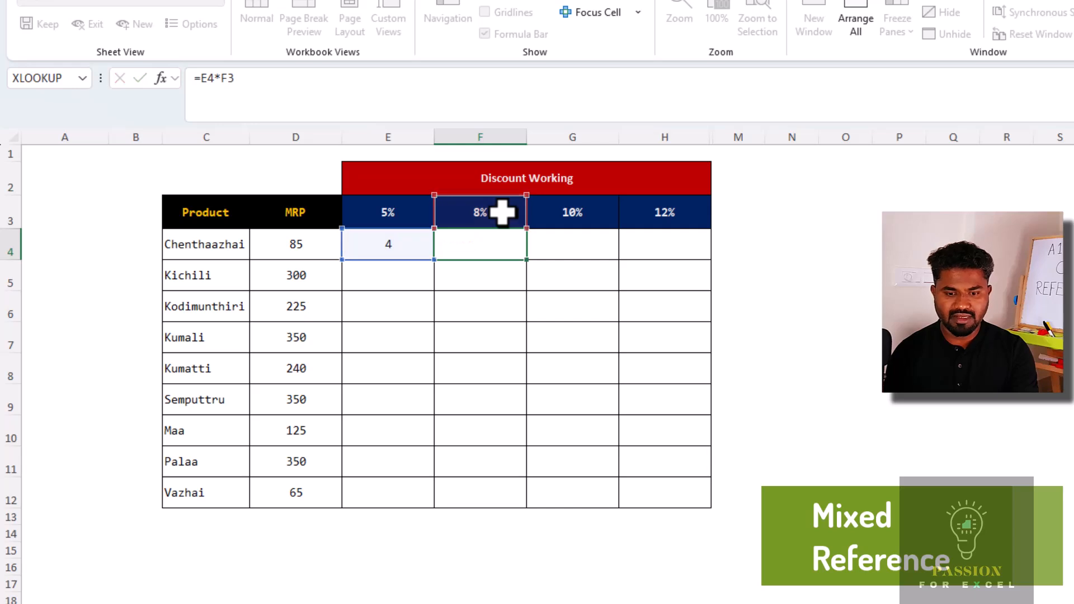
- Copy the discount formula from F4 down to F5 and inspect which cells it refers to
key("ctrl+d")
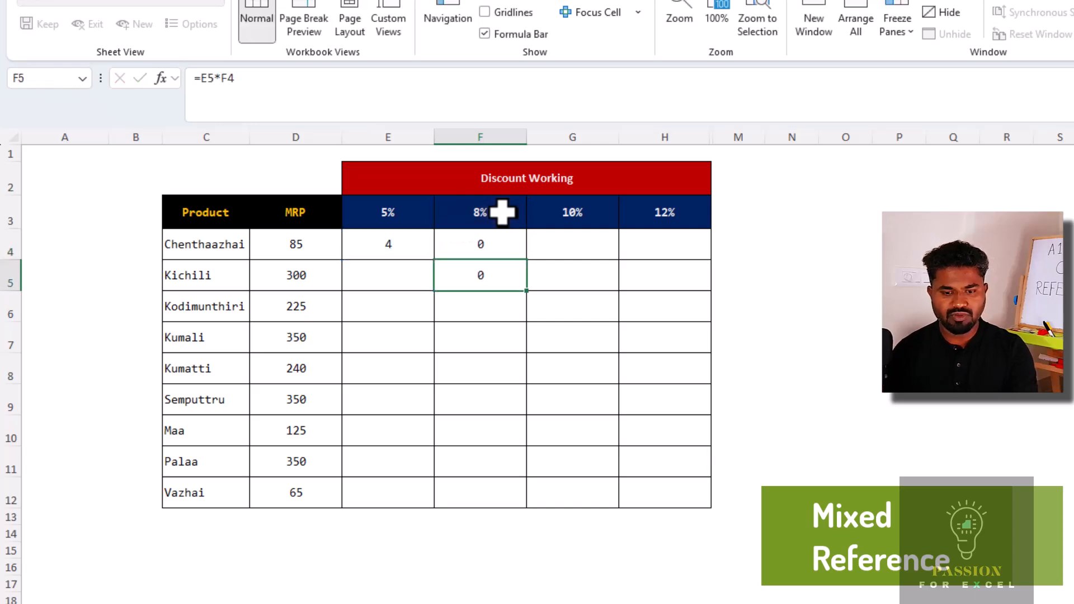
key("F2")
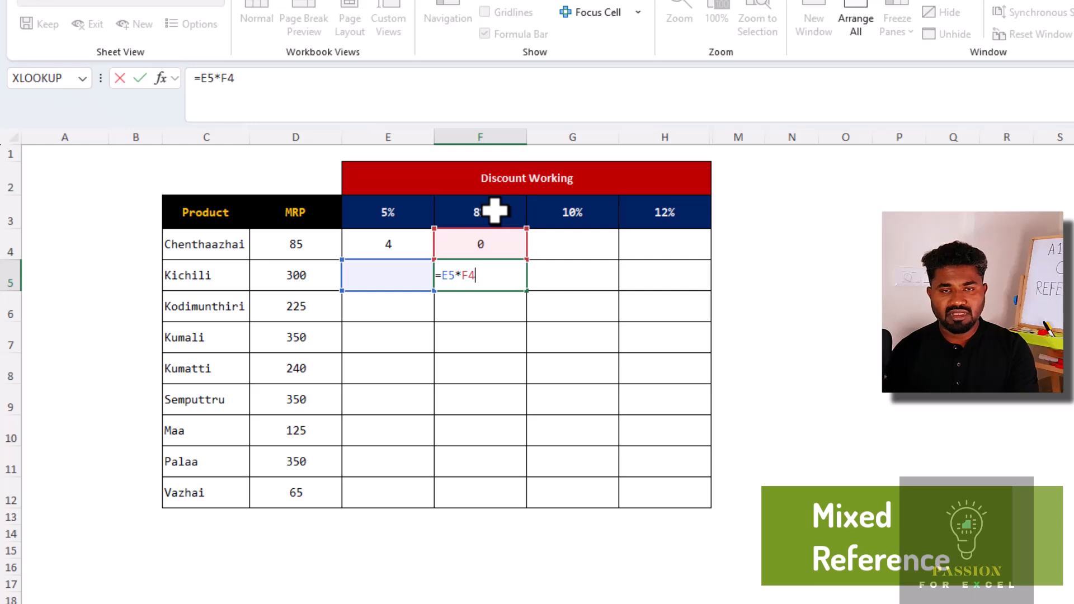
key("ctrl+Return")
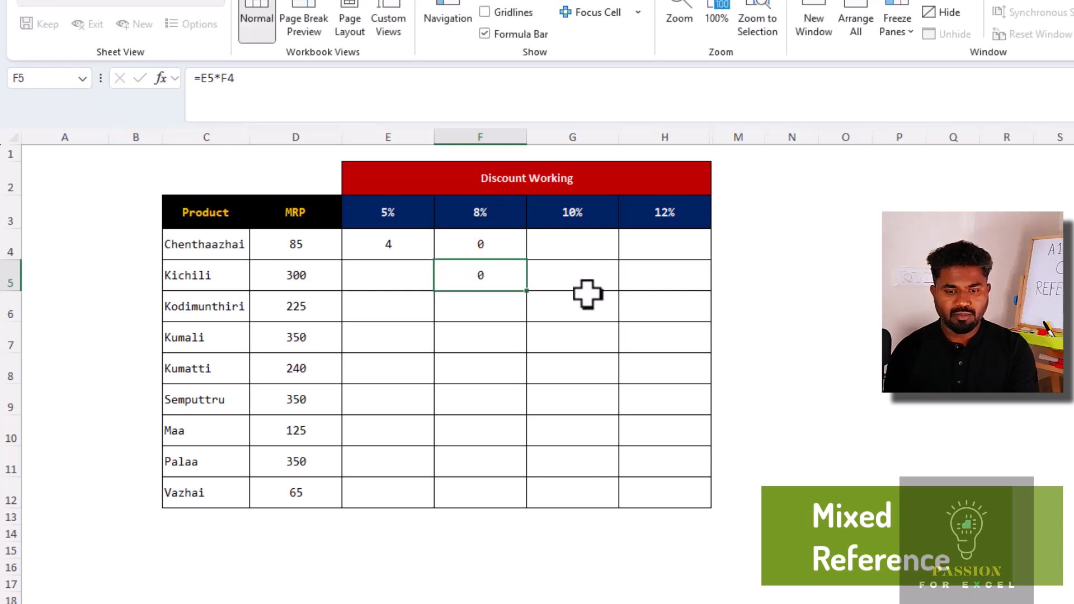
key("Up")
key("Down")
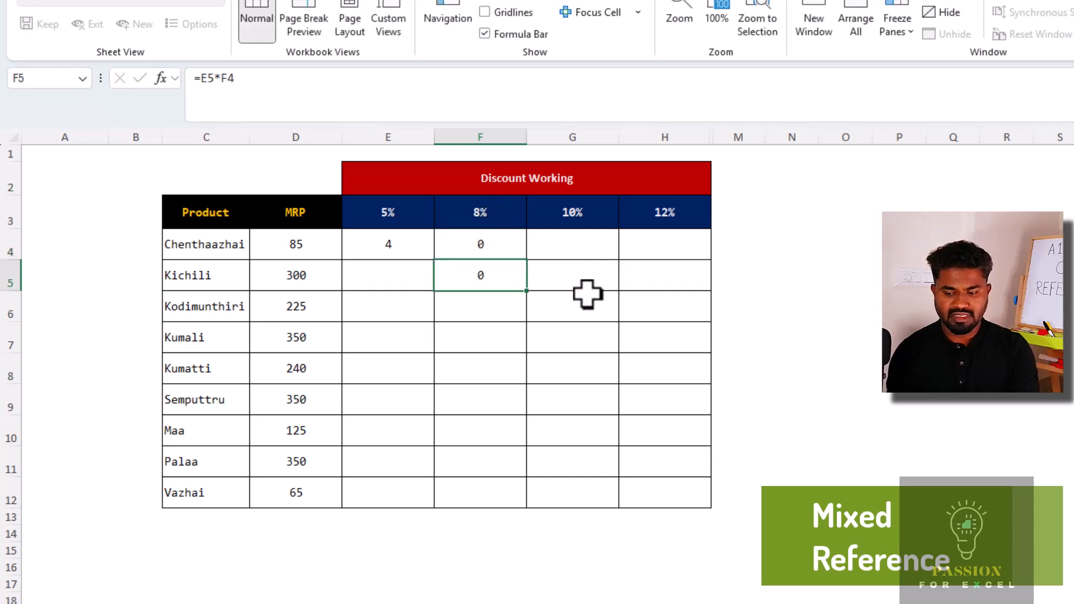
- Clear the copied discount formulas from F5 and F4
key("Delete")
key("Up")
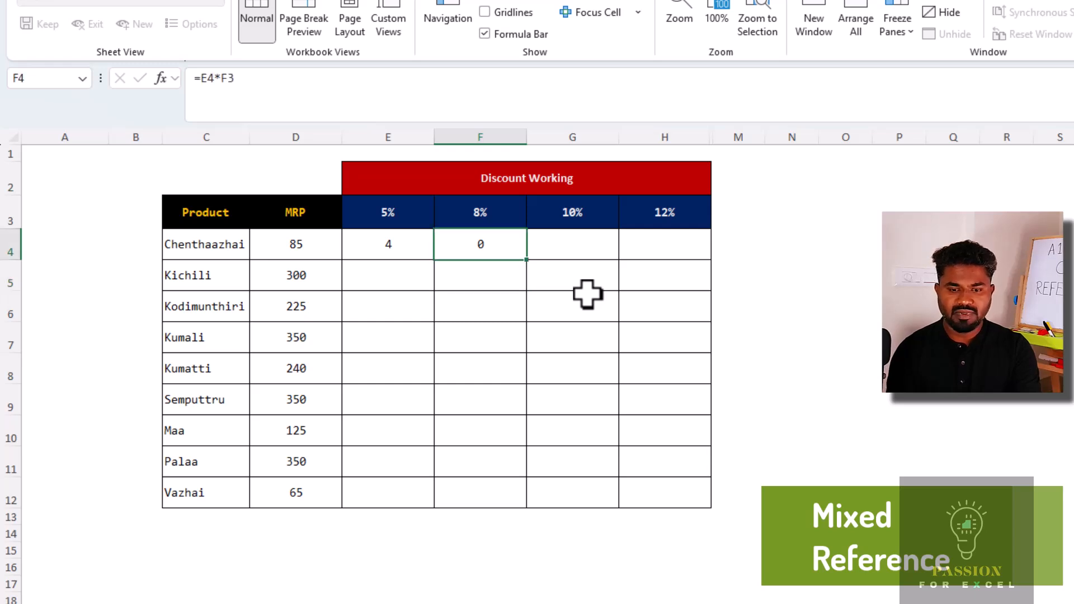
key("Delete")
- Change the MRP reference in E4's discount formula to a column-locked mixed reference, $D4
key("Left")
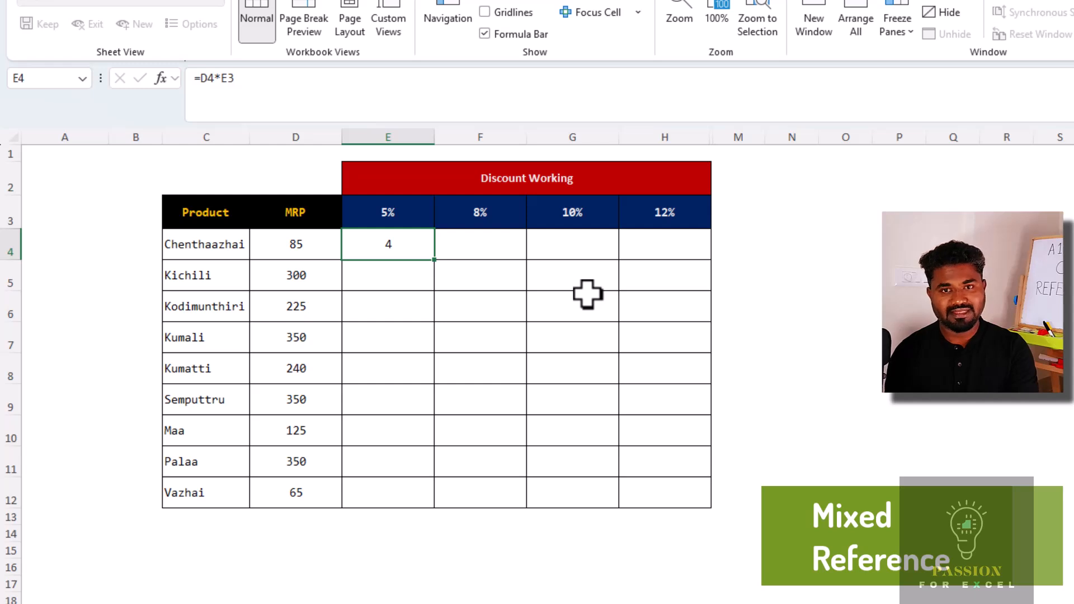
key("F2")
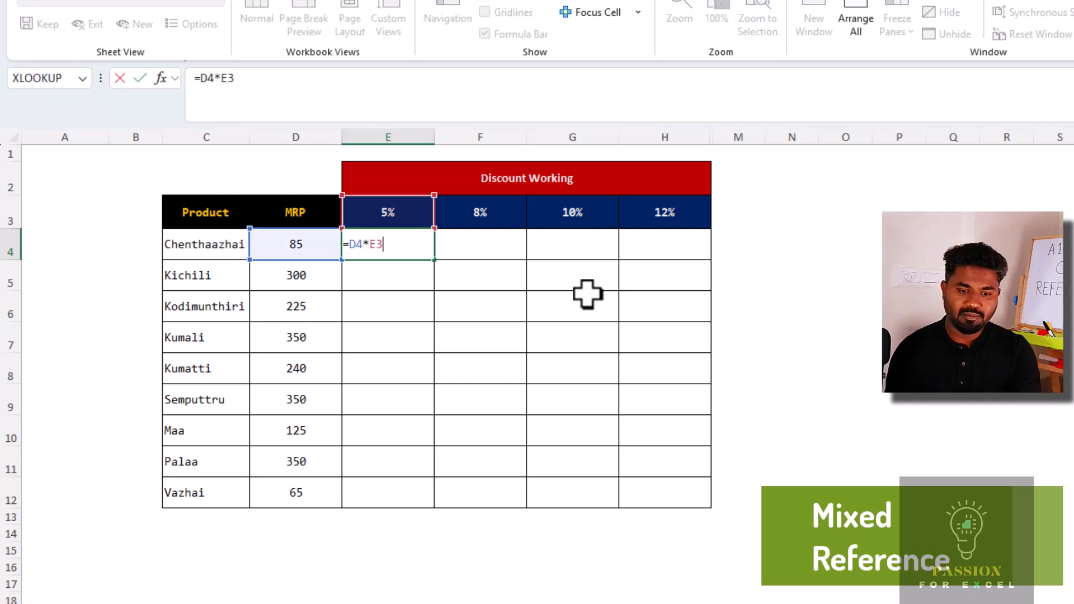
key("Left")
key("Left")
key("Left")
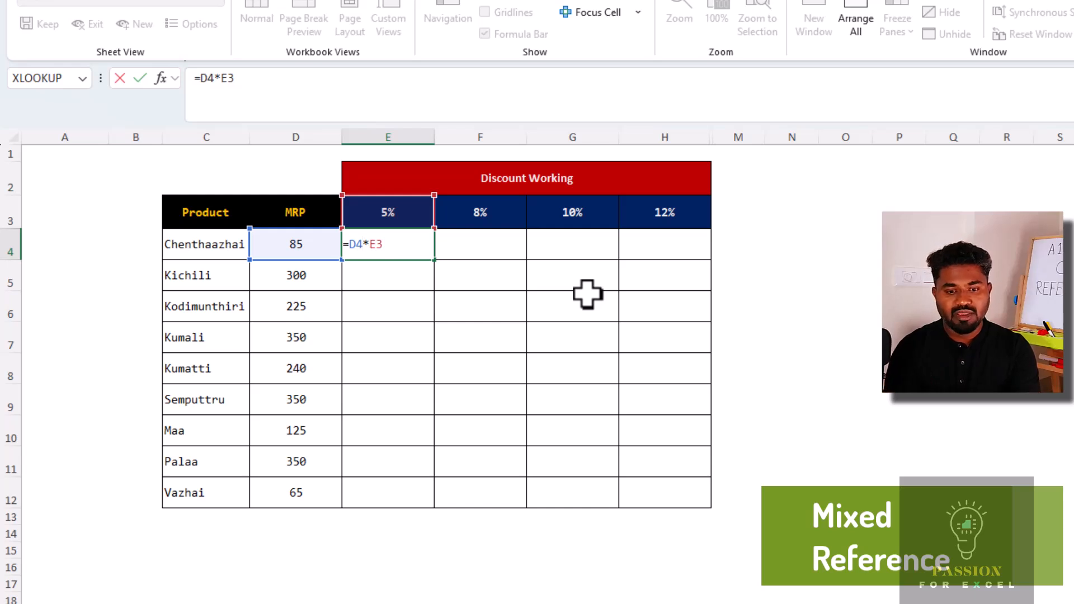
key("Left")
key("Left")
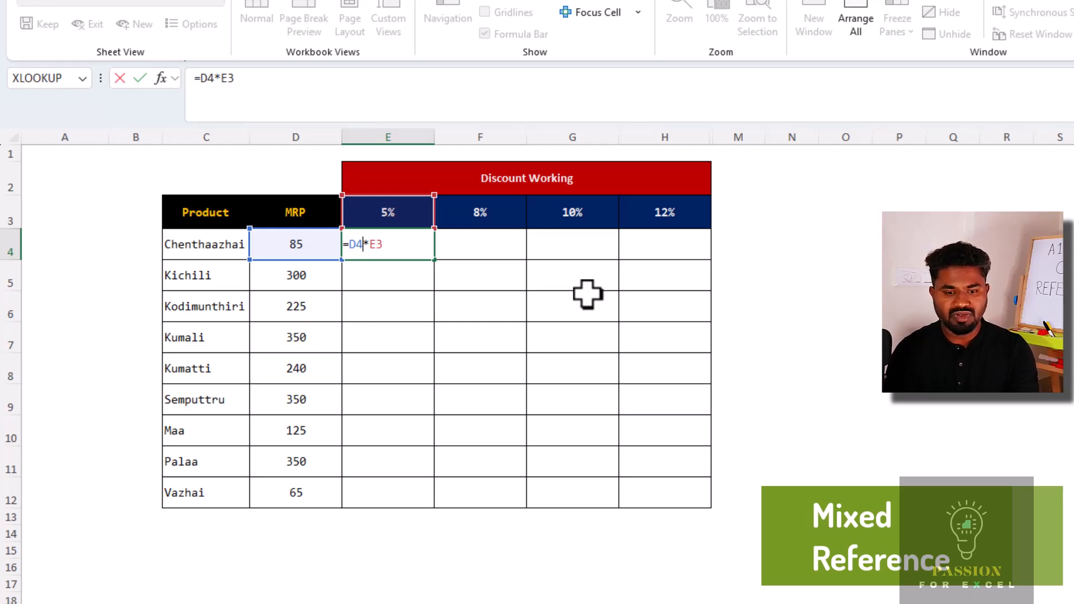
key("shift+Left")
key("shift+Left")
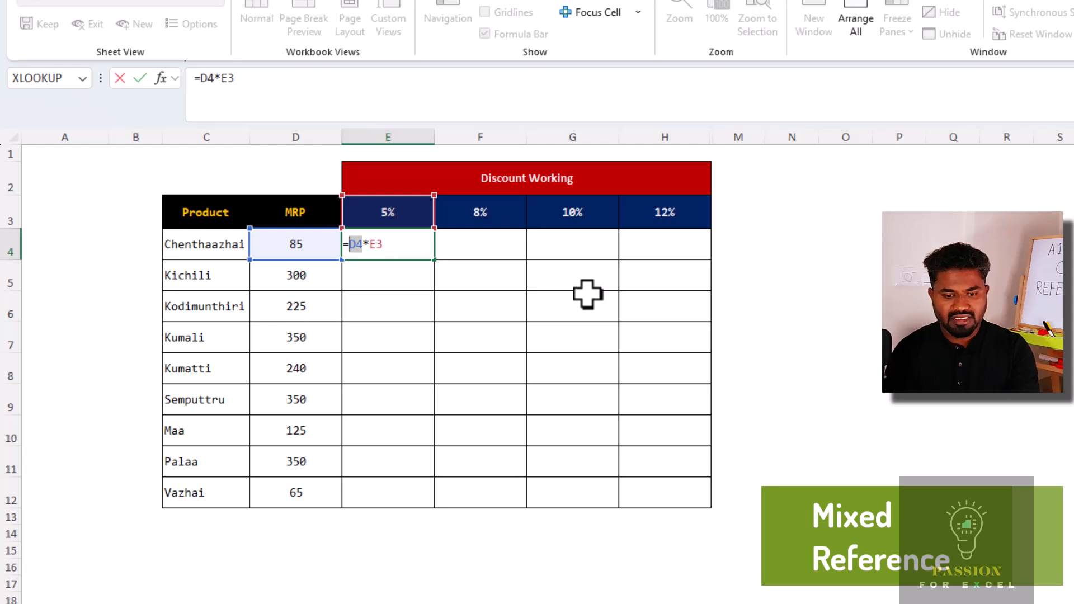
key("F4")
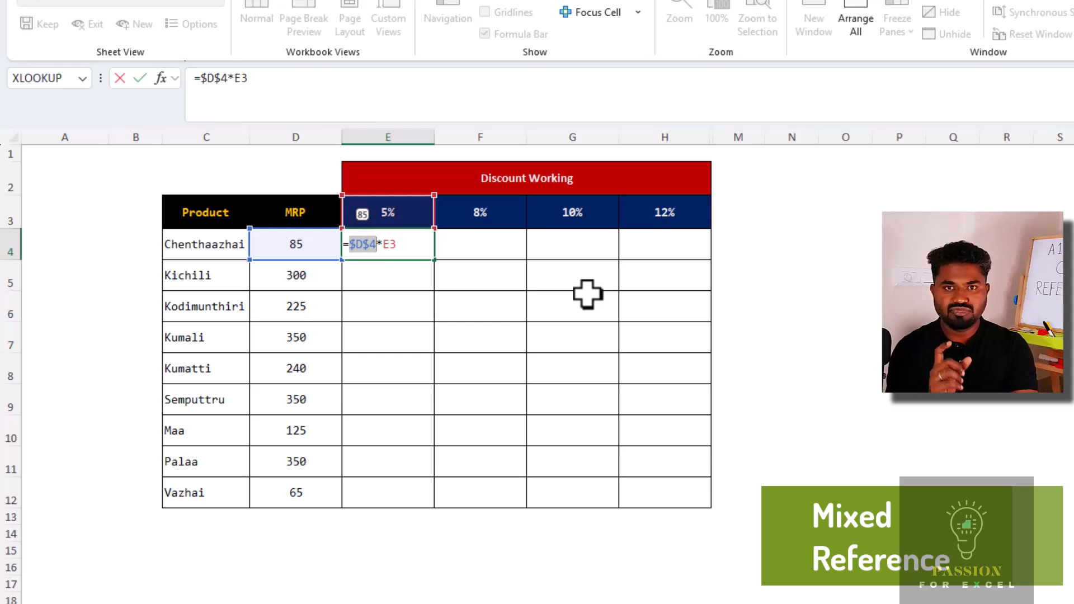
key("F4")
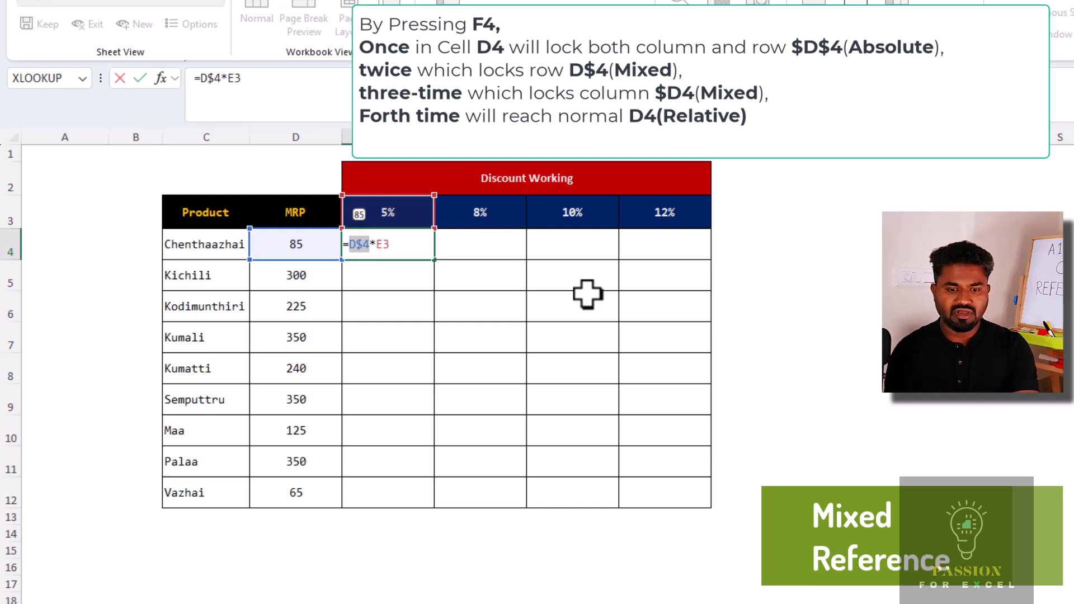
key("F4")
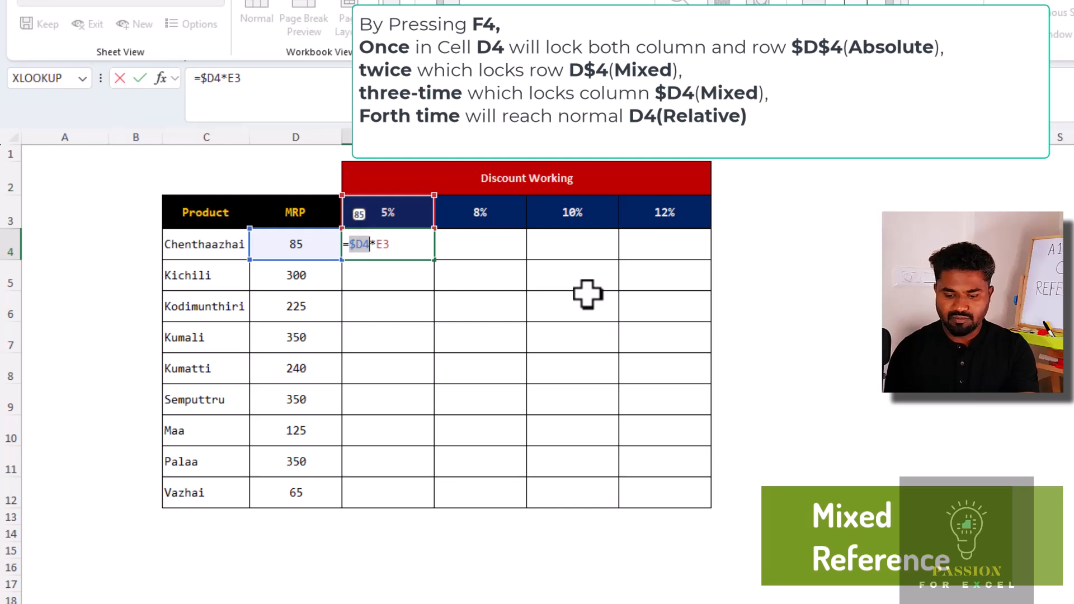
- Lock only the row of the discount rate reference in E4, making the formula =$D4*E$3
key("Right")
key("Right")
key("Right")
key("Right")
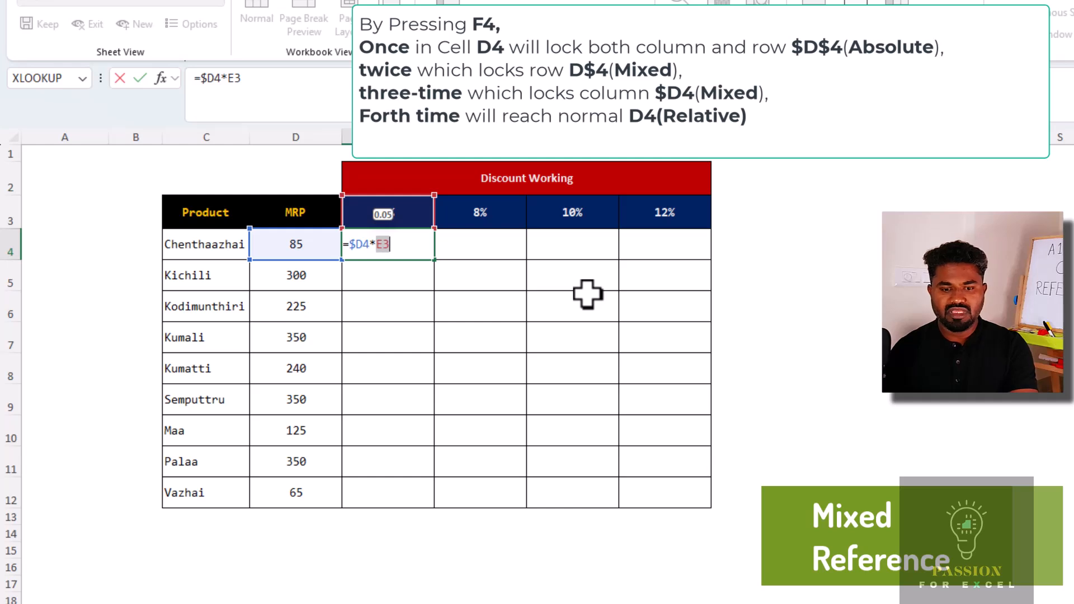
key("F4")
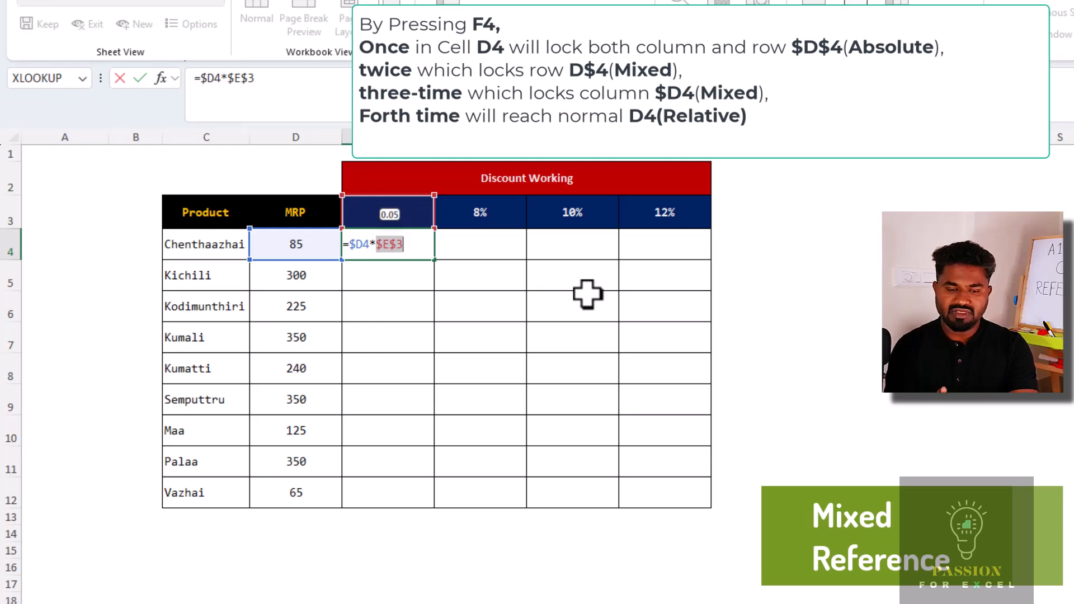
key("F4")
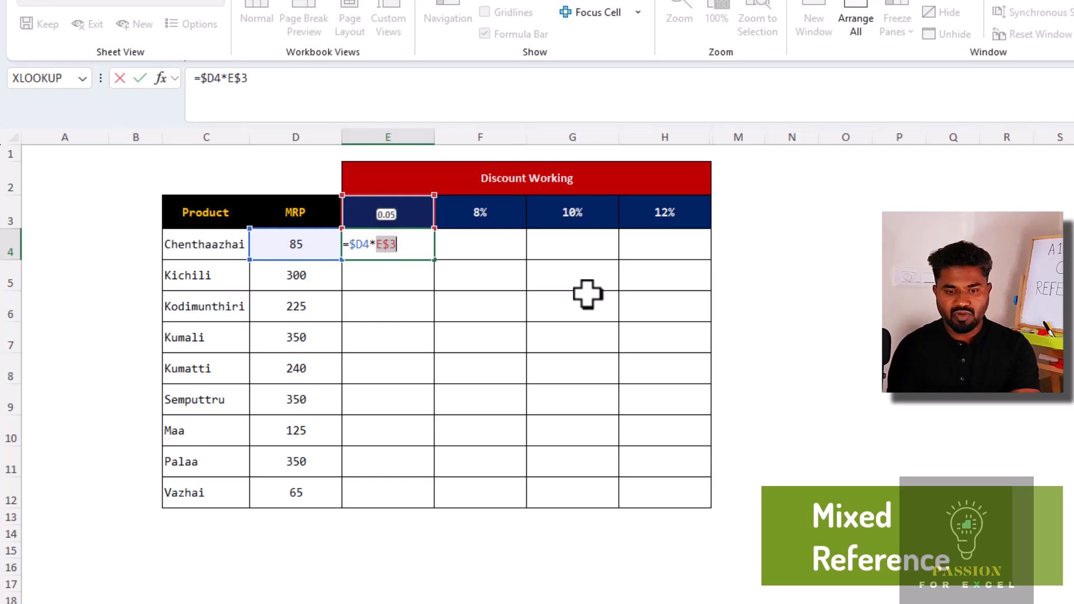
key("Return")
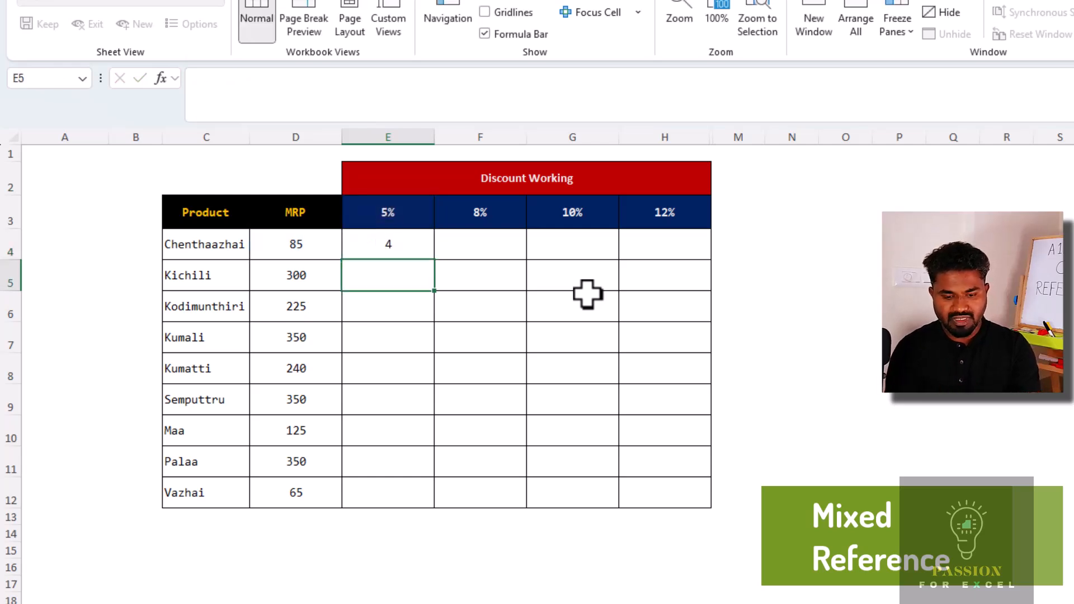
- Copy the mixed-reference formula from E4 down to E5 and inspect the cells it refers to
key("Up")
key("ctrl+c")
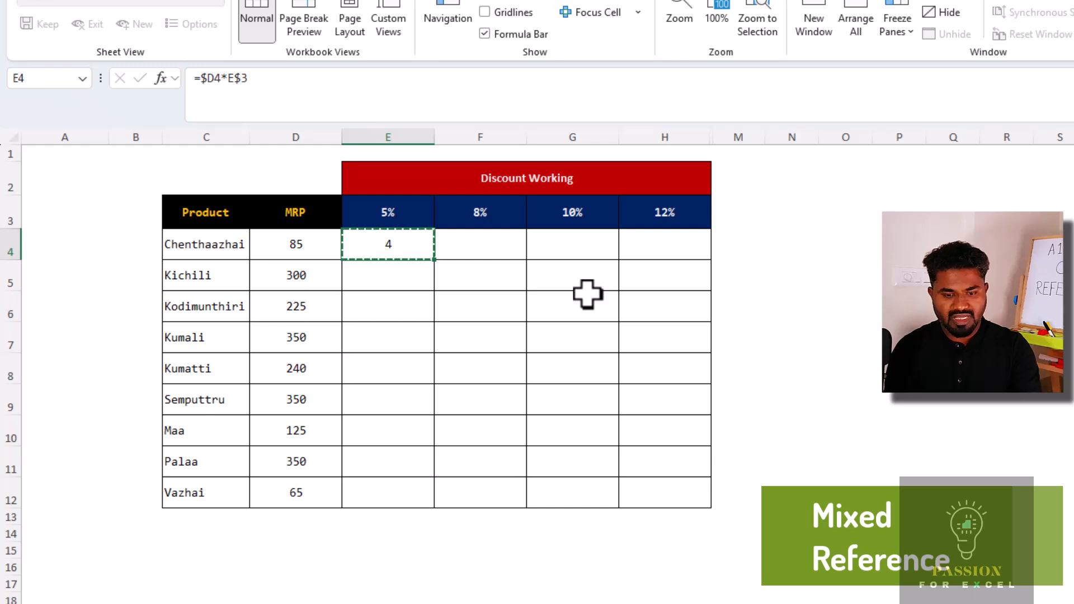
key("Down")
key("ctrl+v")
key("F2")
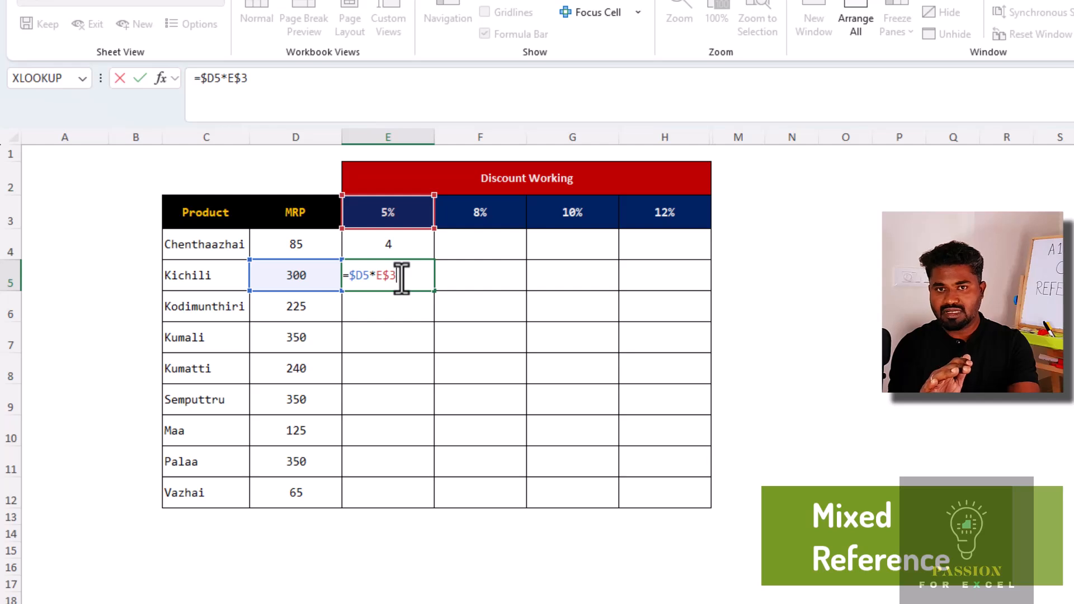
key("Escape")
- Fill the mixed-reference formula from E4 across into F4 and inspect the cells it refers to
key("Up")
key("Right")
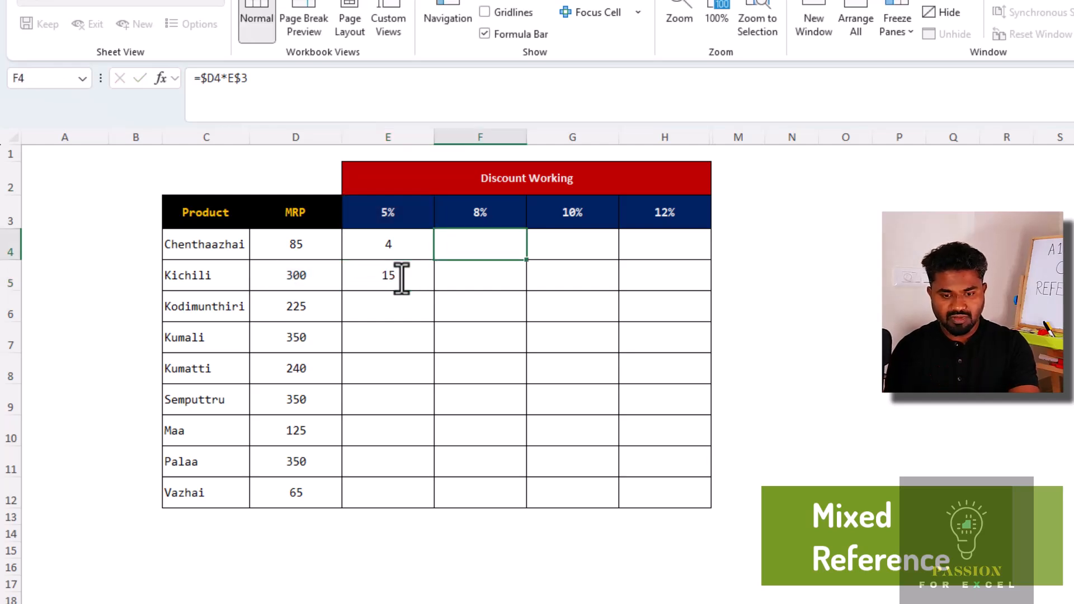
key("ctrl+r")
key("F2")
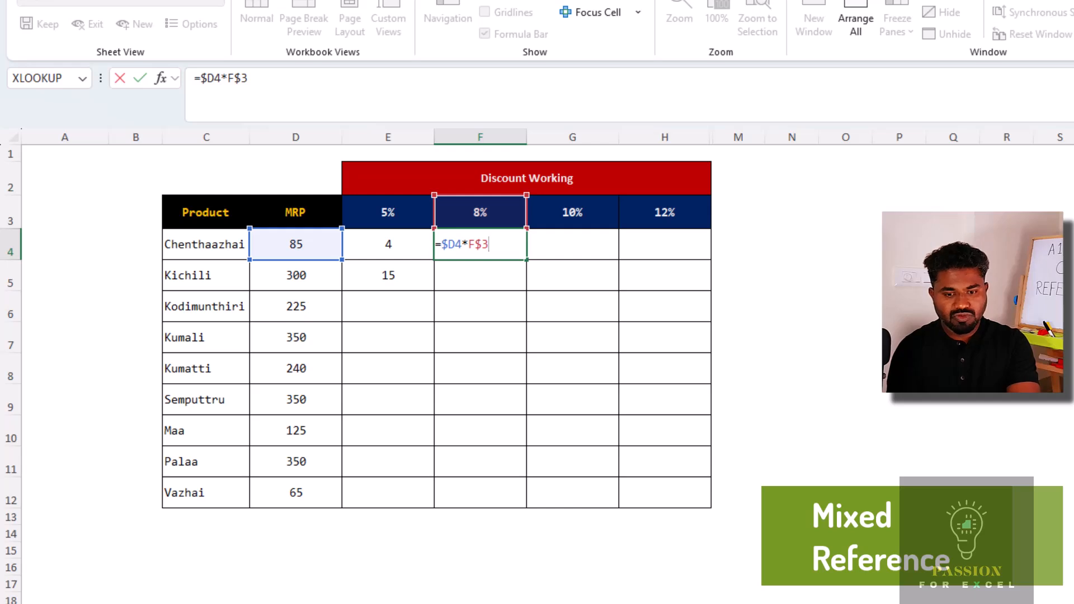
key("Return")
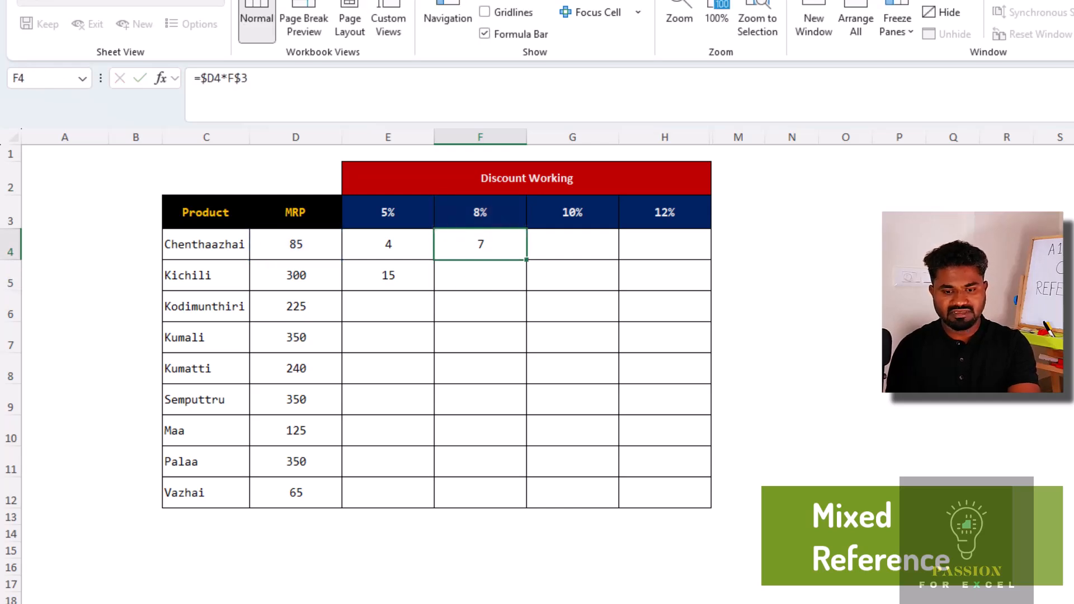
- Clear the test copies of the discount formula from E5 and F4
key("Left")
key("Down")
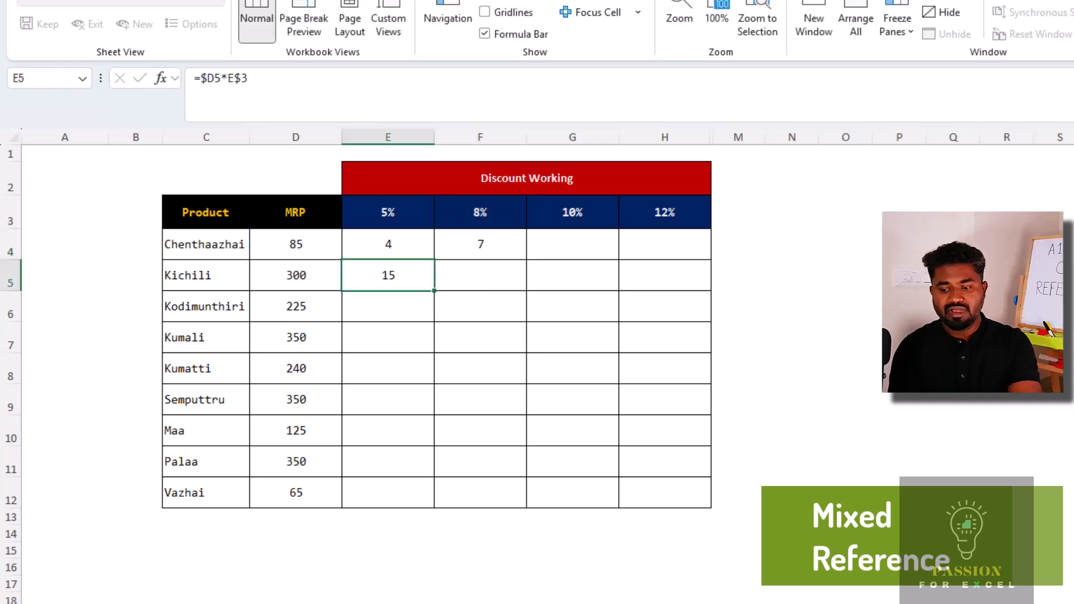
key("Delete")
key("Right")
key("Up")
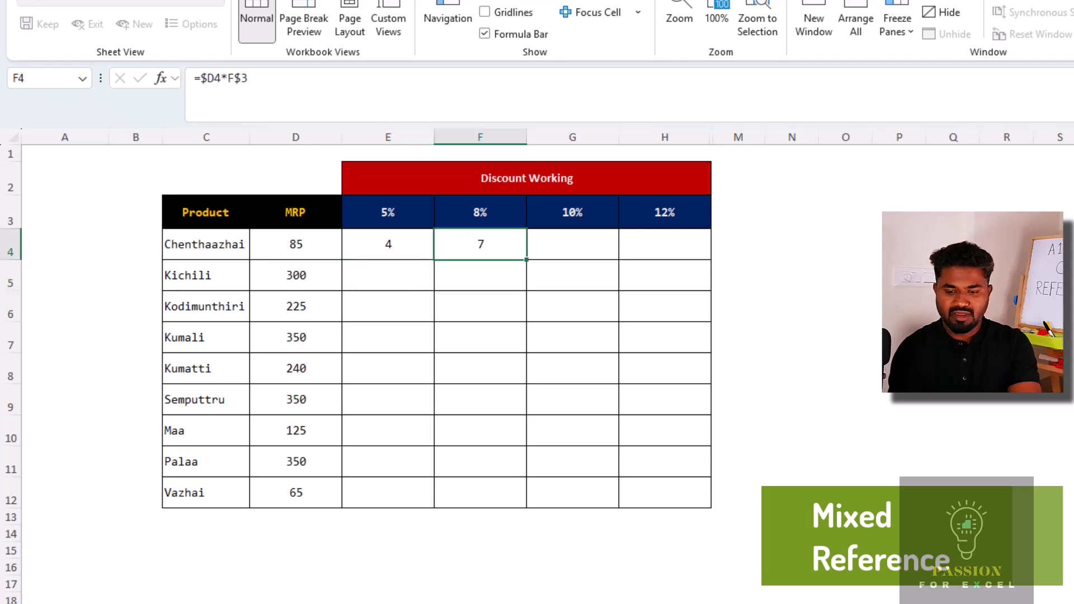
key("Delete")
key("Left")
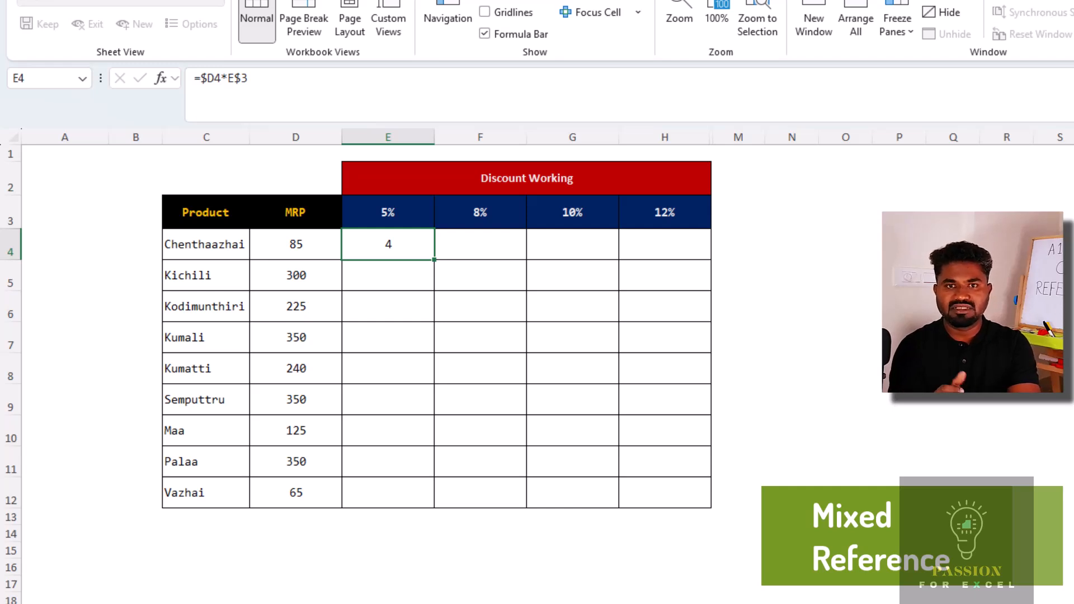
- Enclose the discount calculation in E4 in parentheses so the formula reads =($D4*E$3)
key("F2")
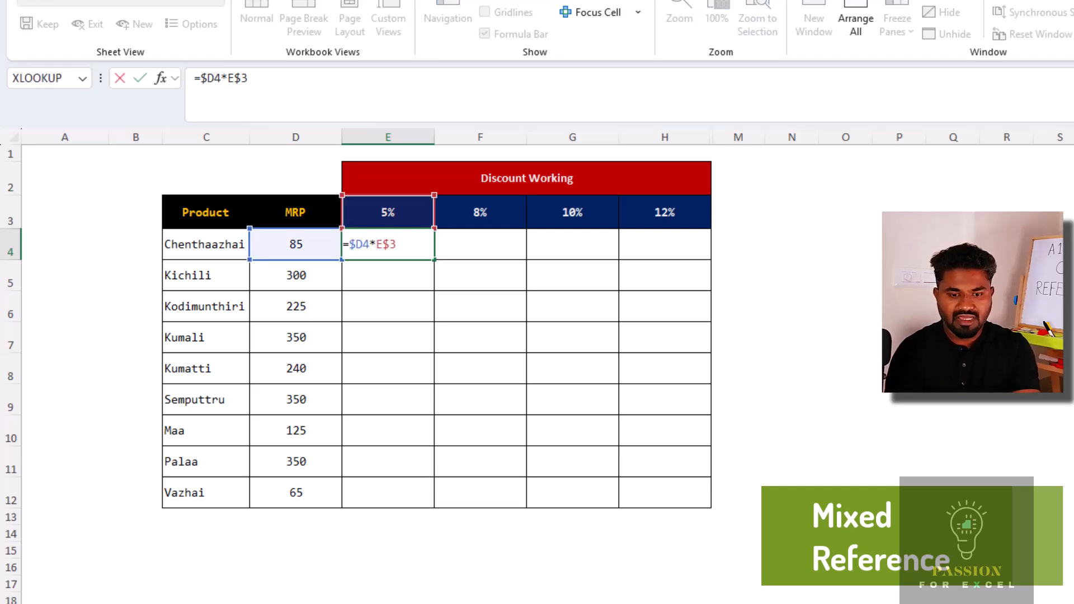
key("Left")
key("Left")
key("Left")
key("Left")
key("Left")
key("Left")
key("Left")
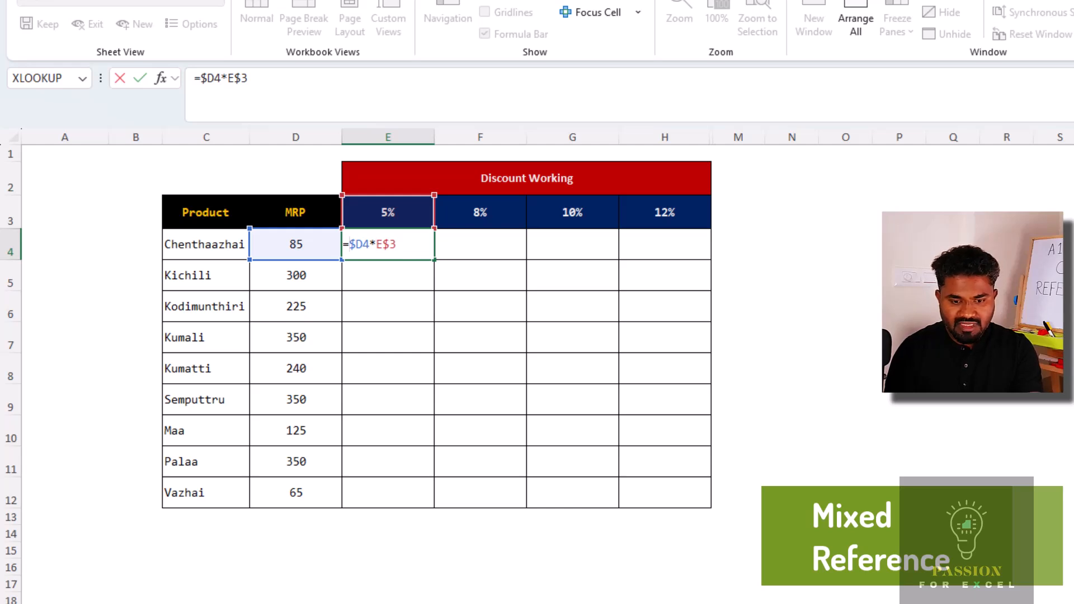
type("(")
key("Right")
key("Right")
key("Right")
key("Right")
key("Right")
key("Right")
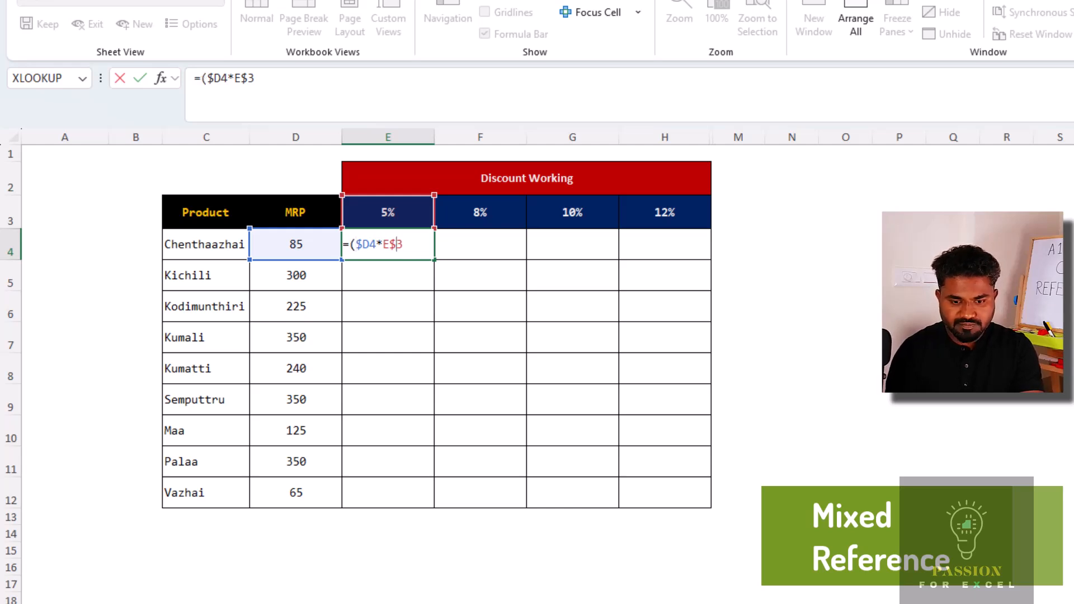
type(")")
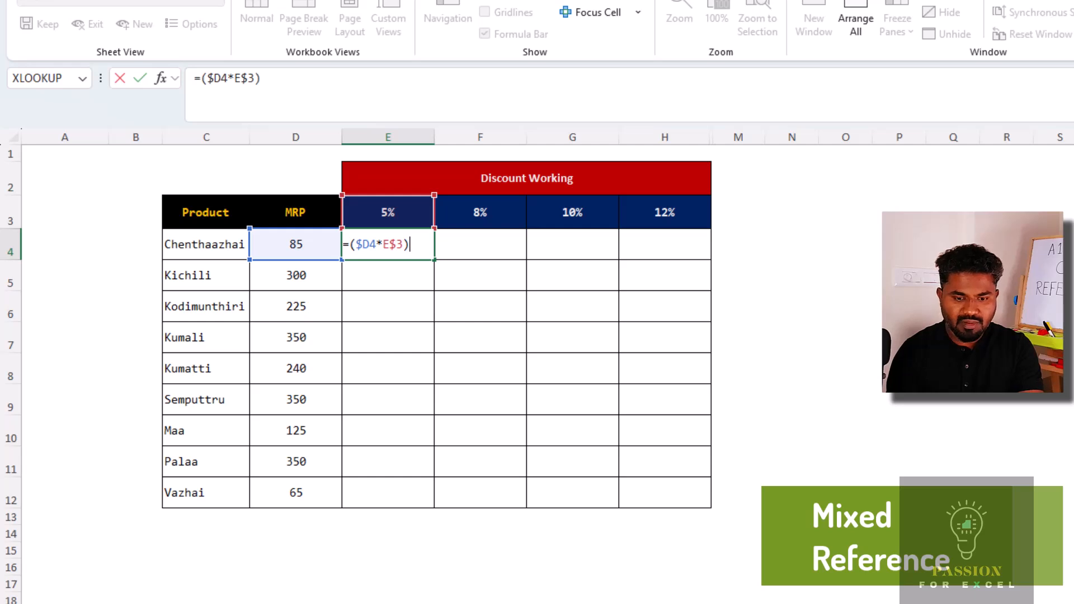
- Subtract the discount from the column-locked MRP in E4 by changing the formula to =$D4-($D4*E$3)
key("Left")
key("Left")
key("Left")
key("Left")
key("Left")
key("Left")
key("Left")
key("Left")
key("Left")
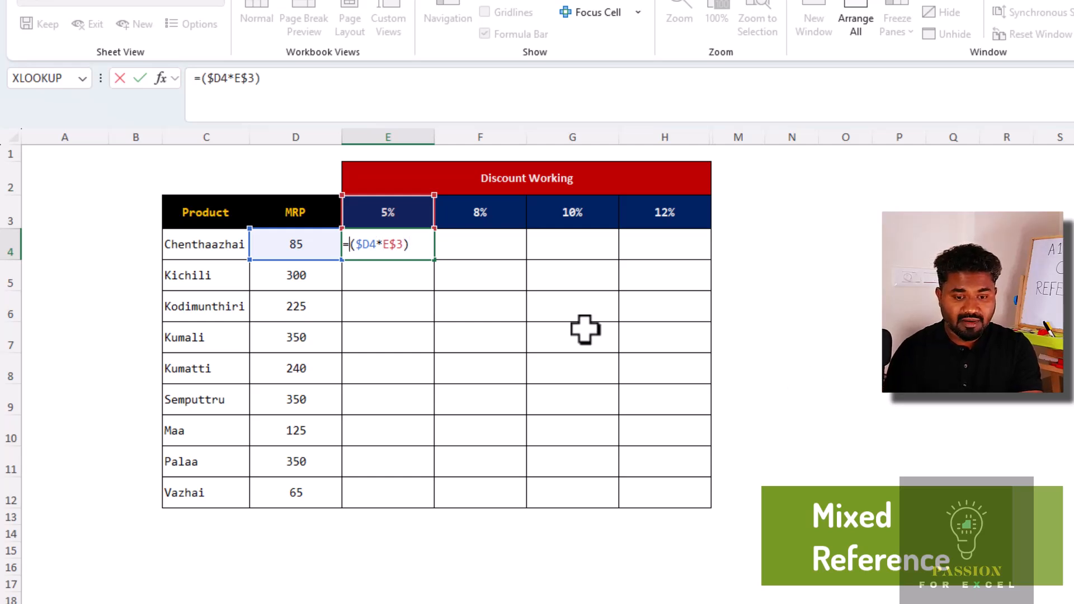
left_click(307, 245)
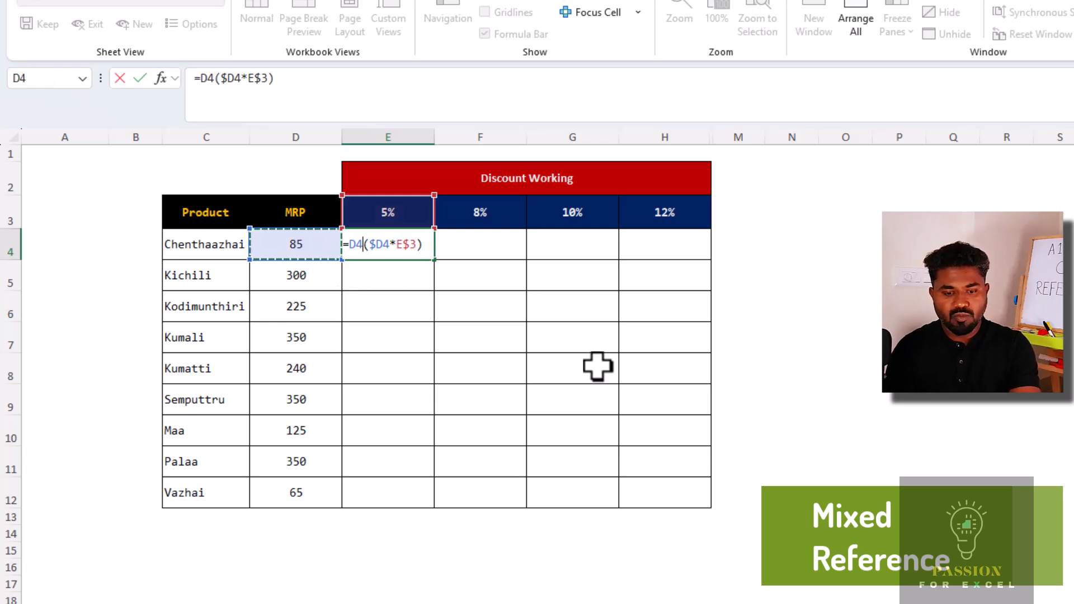
key("F4")
key("F4")
key("F4")
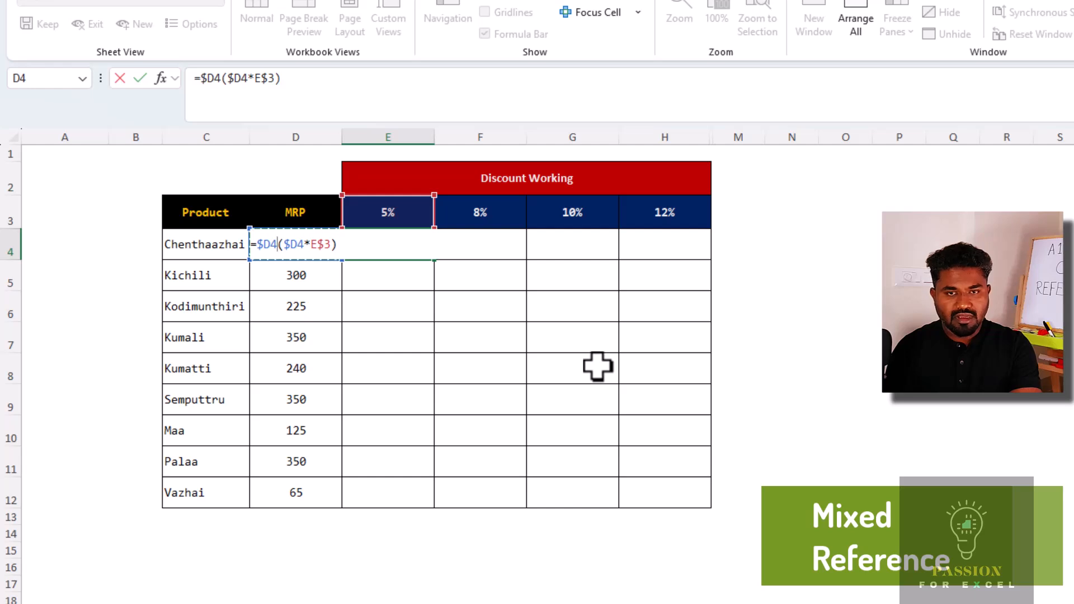
type("-")
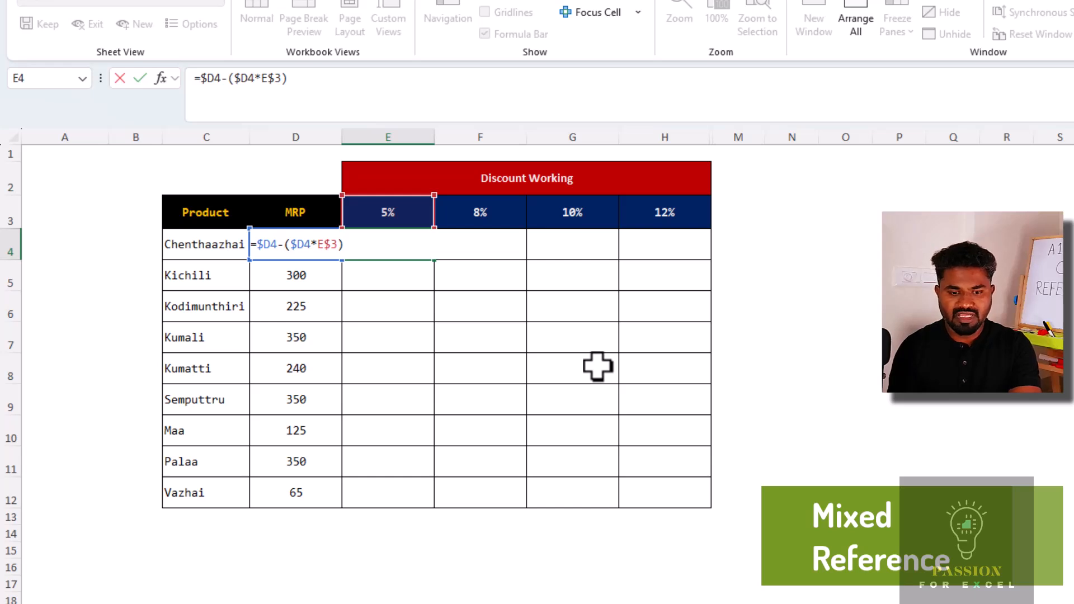
key("Return")
key("Up")
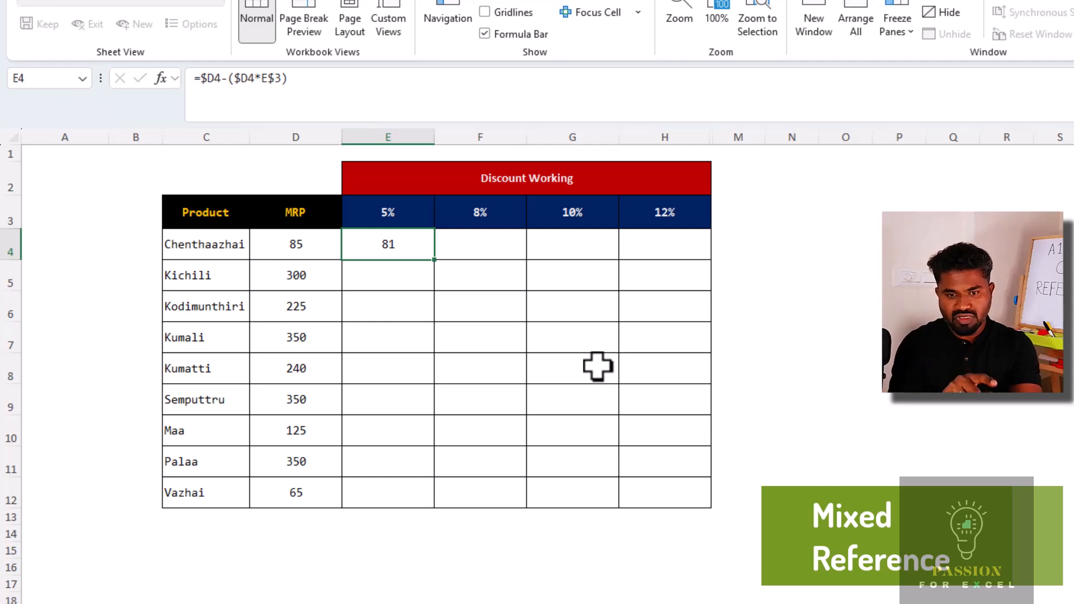
- Fill the discounted price formula from E4 across to H4 for the 8%, 10% and 12% rates
key("shift+Right")
key("shift+Right")
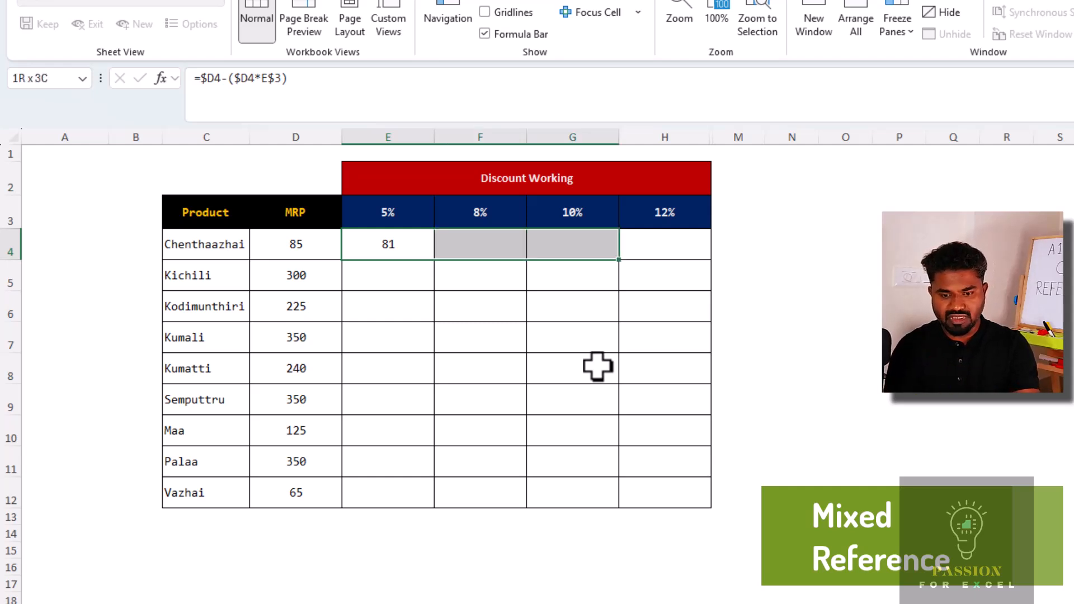
key("shift+Right")
key("ctrl+r")
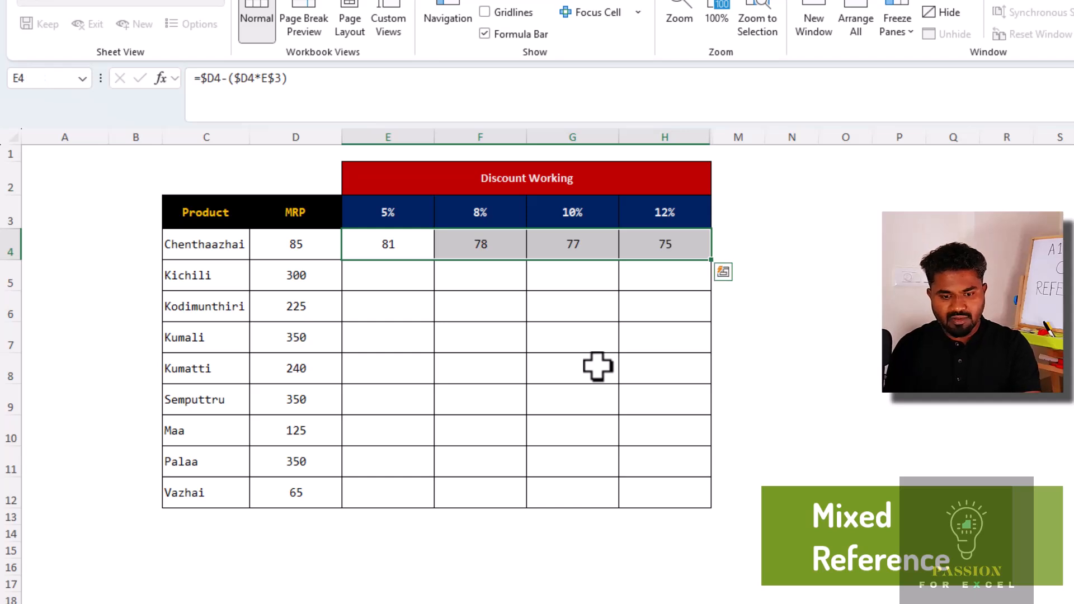
- Fill the row 4 discounted price formulas down through row 12 in columns E to H and check the copied formulas in row 5
key("Left")
key("ctrl+Down")
key("Right")
key("ctrl+shift+Up")
key("shift+Right")
key("shift+Right")
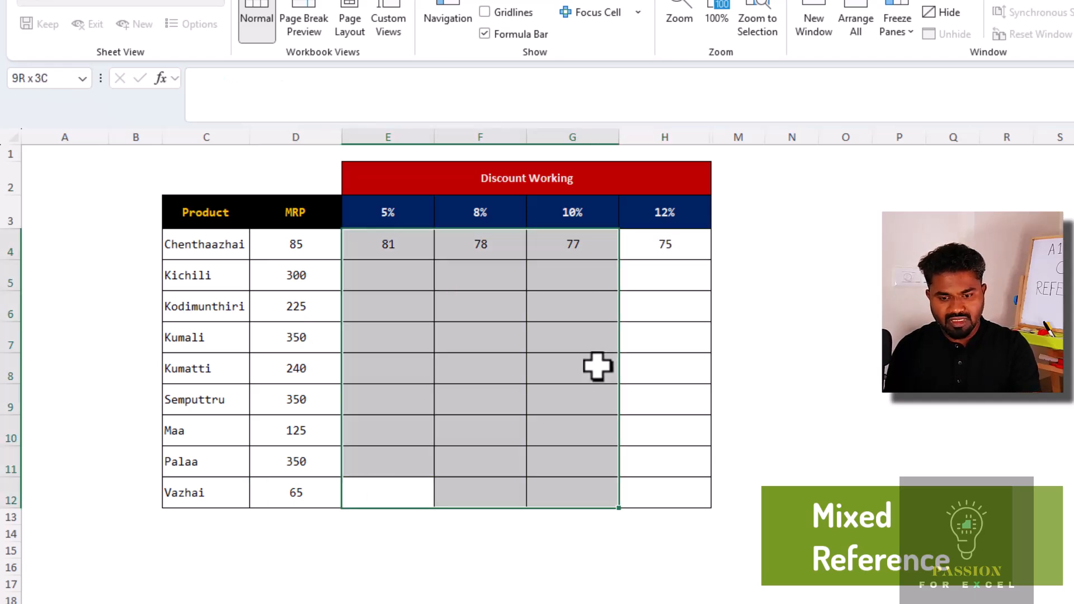
key("shift+Right")
key("ctrl+d")
key("Up")
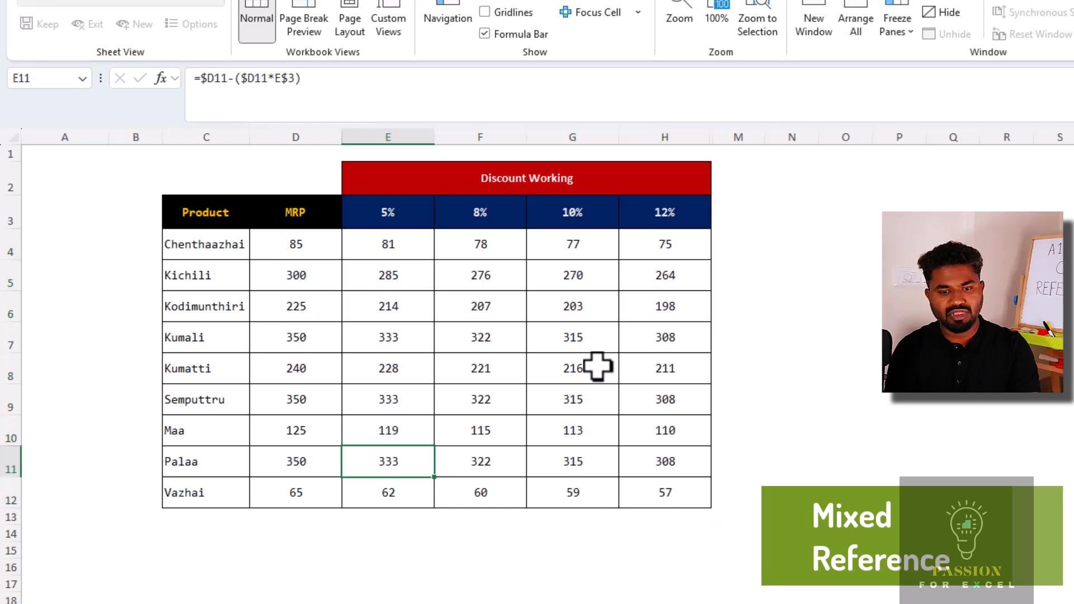
key("ctrl+Up")
key("Down")
key("Down")
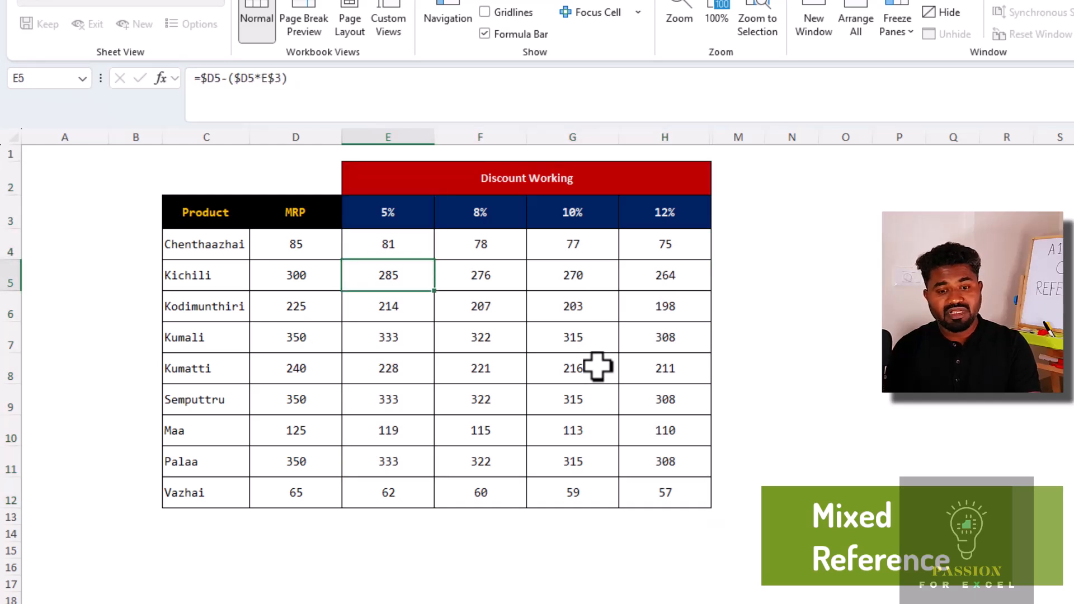
key("ctrl+Right")
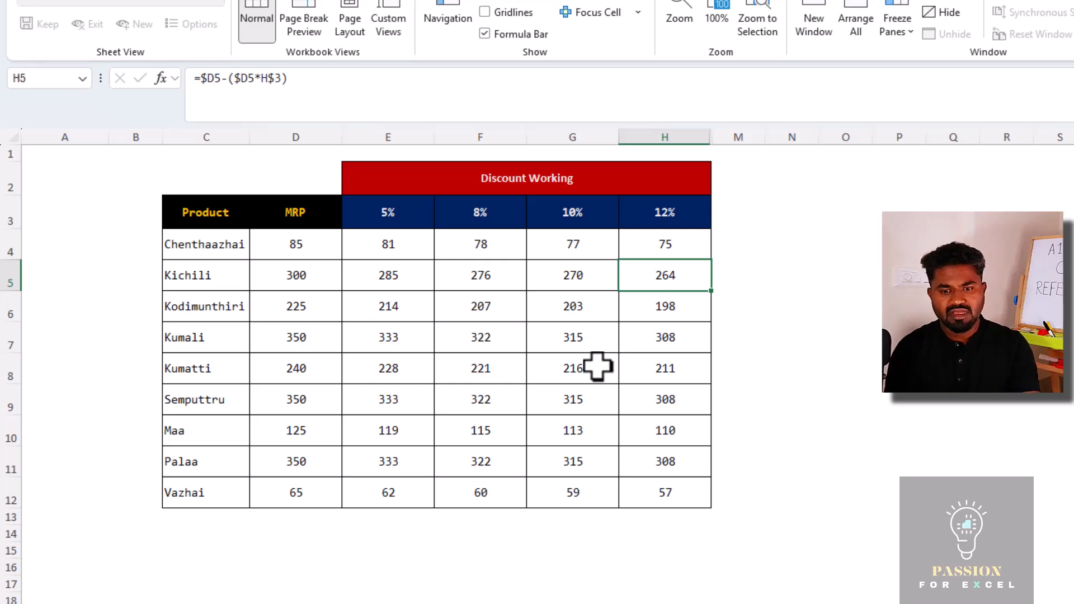
- Check the copied discounted price formulas down the 10% column and the original formula in E4
key("Left")
key("Down")
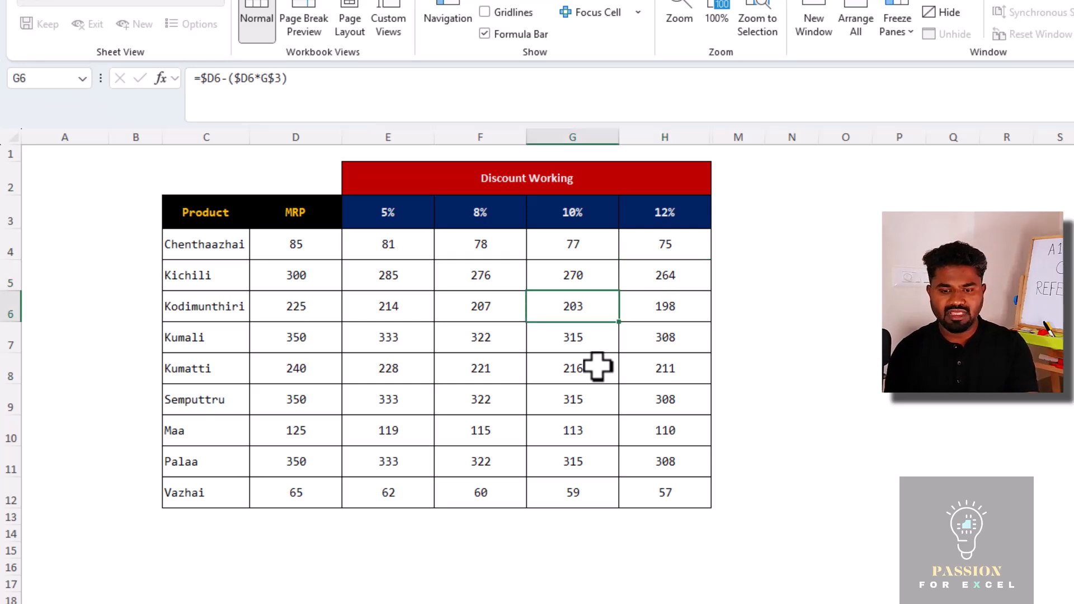
key("ctrl+Down")
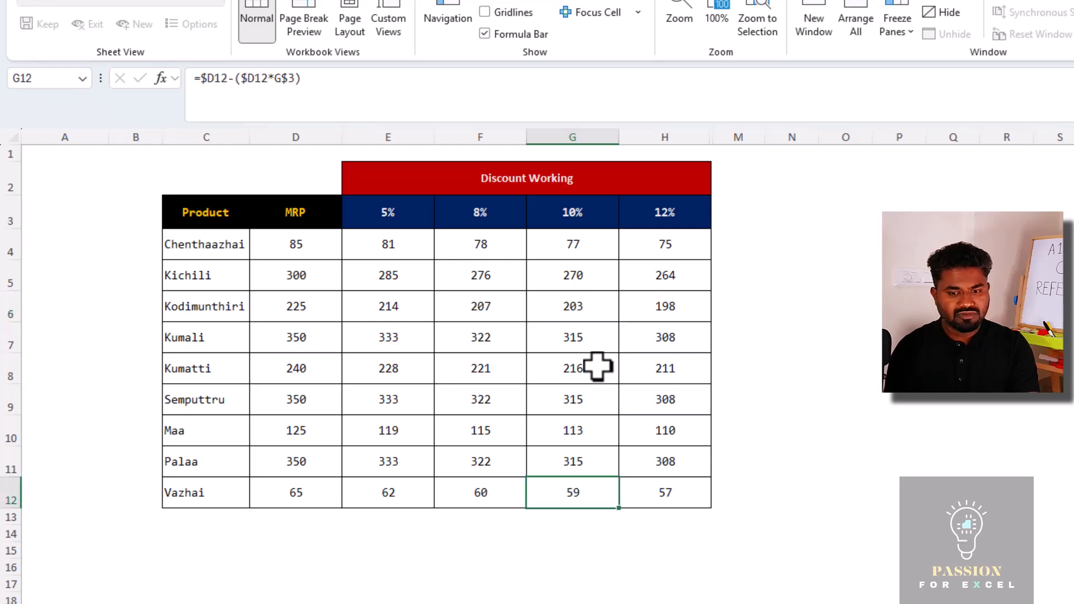
key("ctrl+Up")
key("Down")
key("Left")
key("Left")
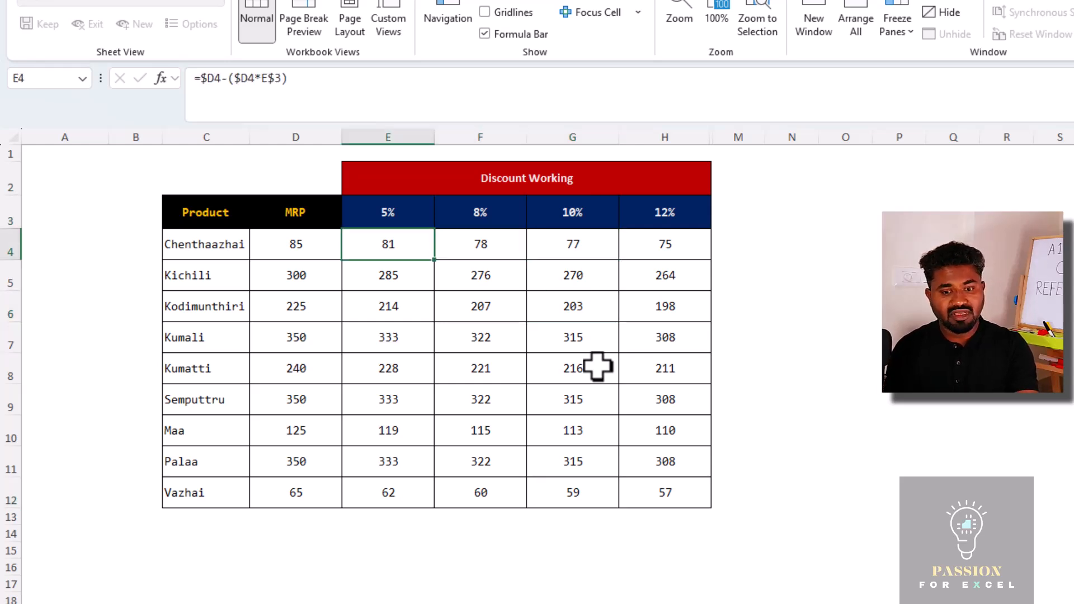
key("F2")
key("Escape")
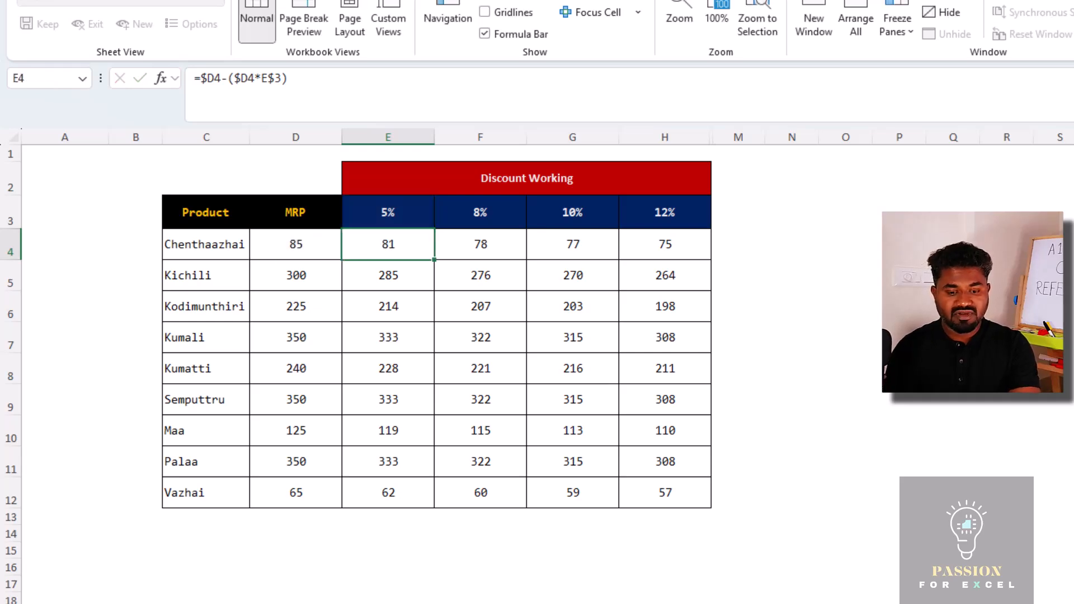
- Open the Mixed Range sheet and go to the first employee's 01-Dec-24 sales value in D3
left_click(226, 566)
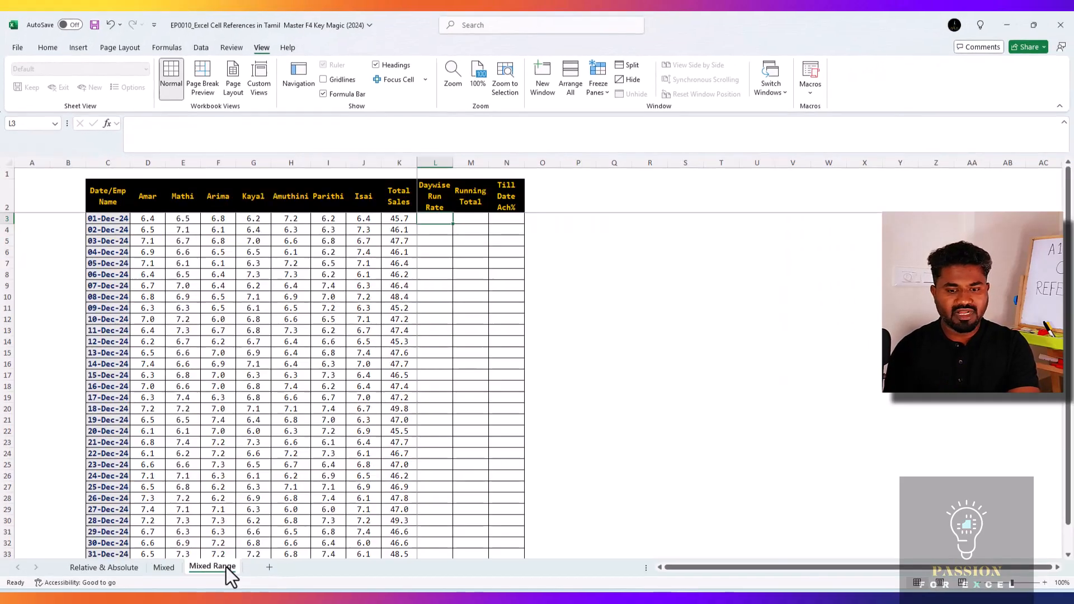
key("Left")
key("Left")
key("Left")
key("Left")
key("Left")
key("Left")
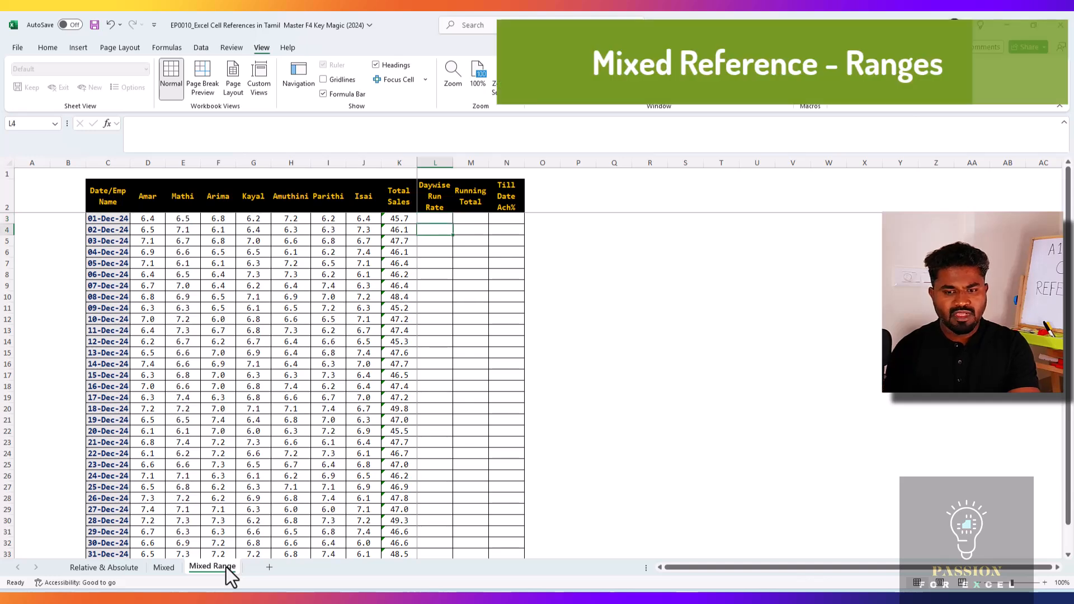
key("Left")
key("Left")
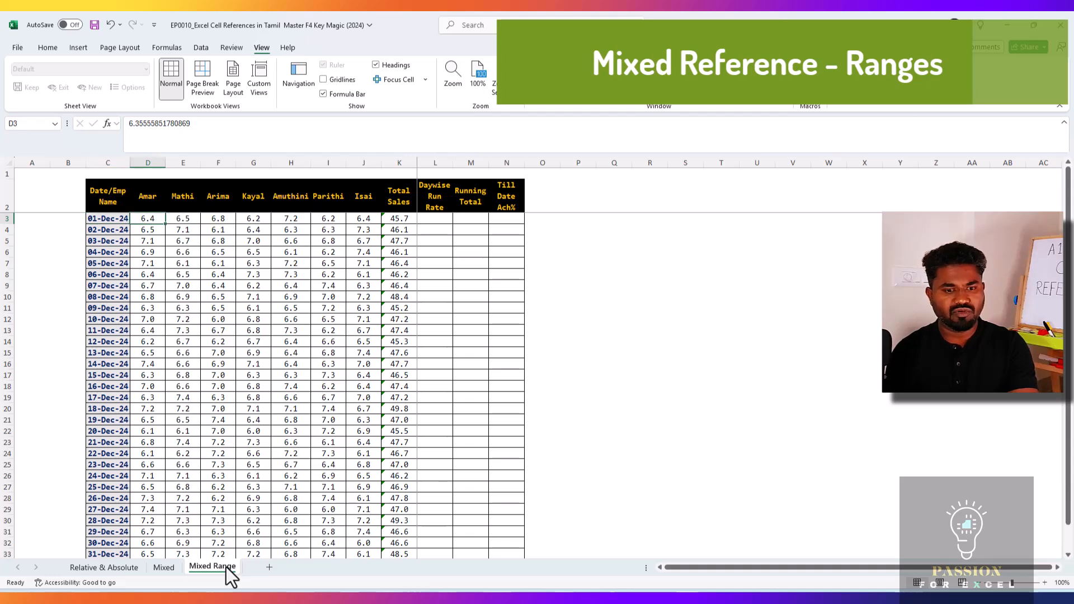
- Select the employee name headings in D2:J2 to review which columns hold the daily sales
key("Up")
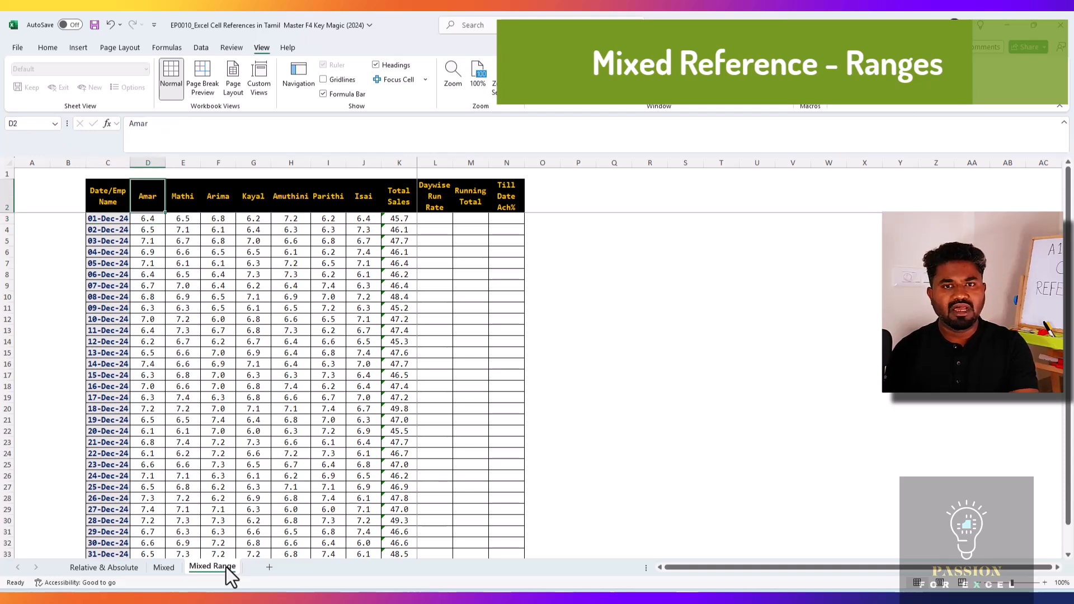
key("shift+Right")
key("shift+Right")
key("shift+Right")
key("shift+Right")
key("shift+Right")
key("shift+Right")
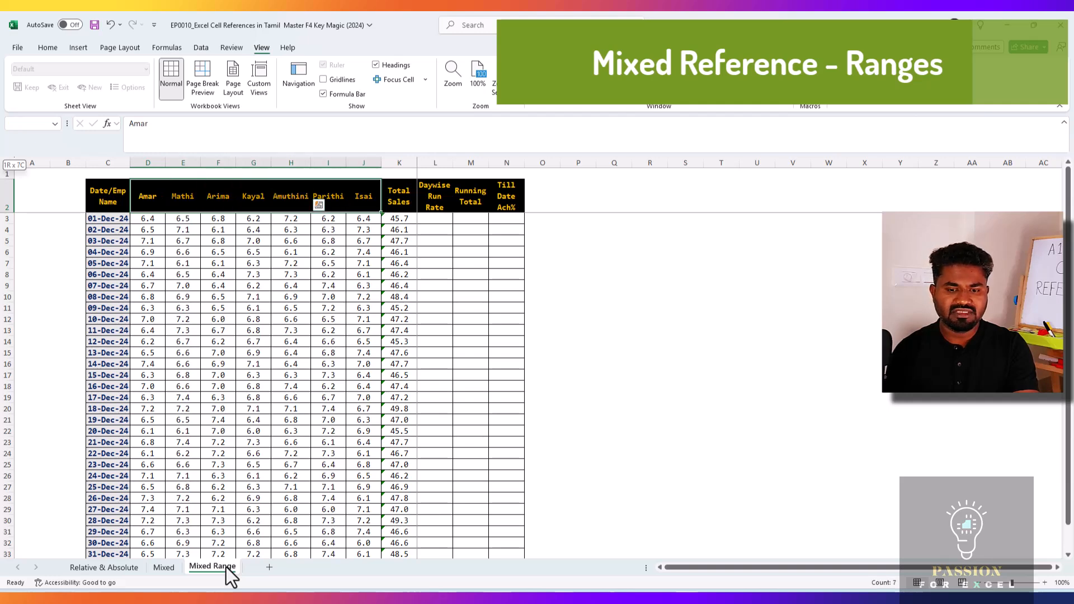
- Inspect the Total Sales formula in K3 for 01-Dec-24
key("Right")
key("Right")
key("Right")
key("Right")
key("Right")
key("Right")
key("Right")
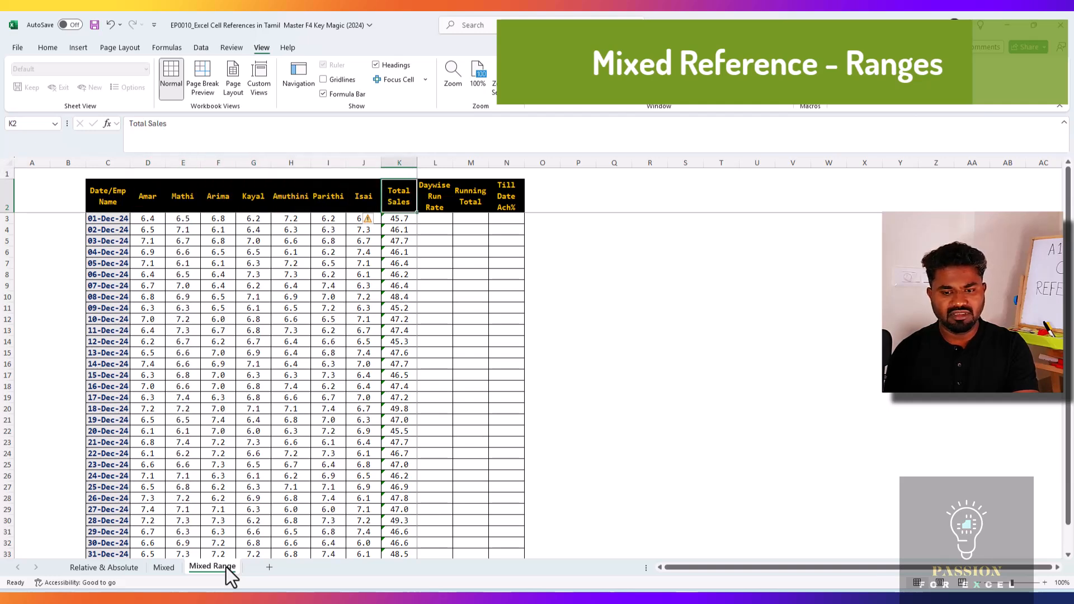
key("Down")
key("F2")
key("Escape")
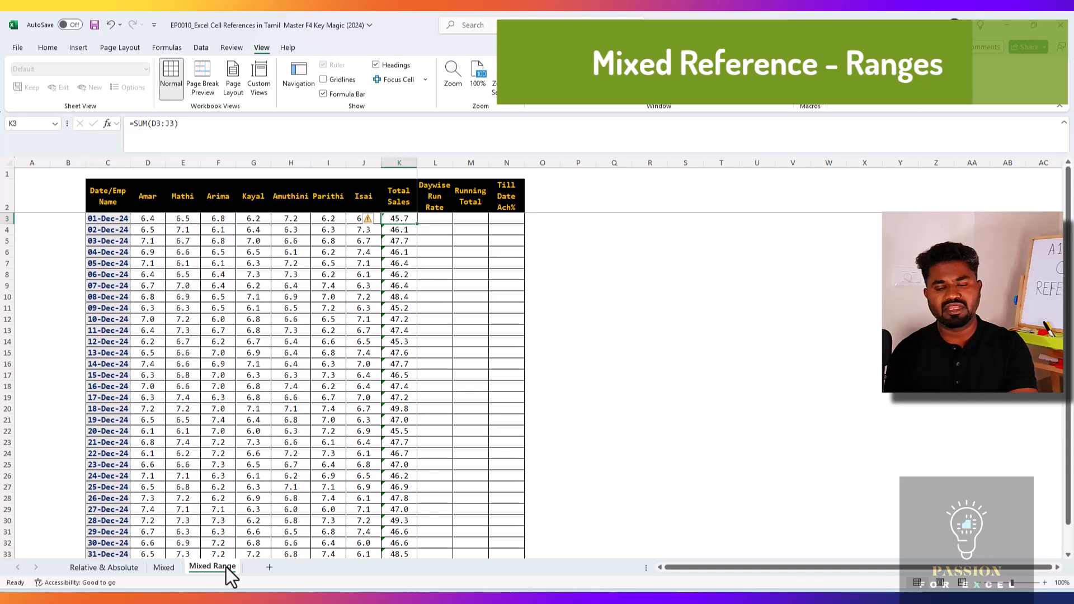
key("Right")
key("Up")
key("Down")
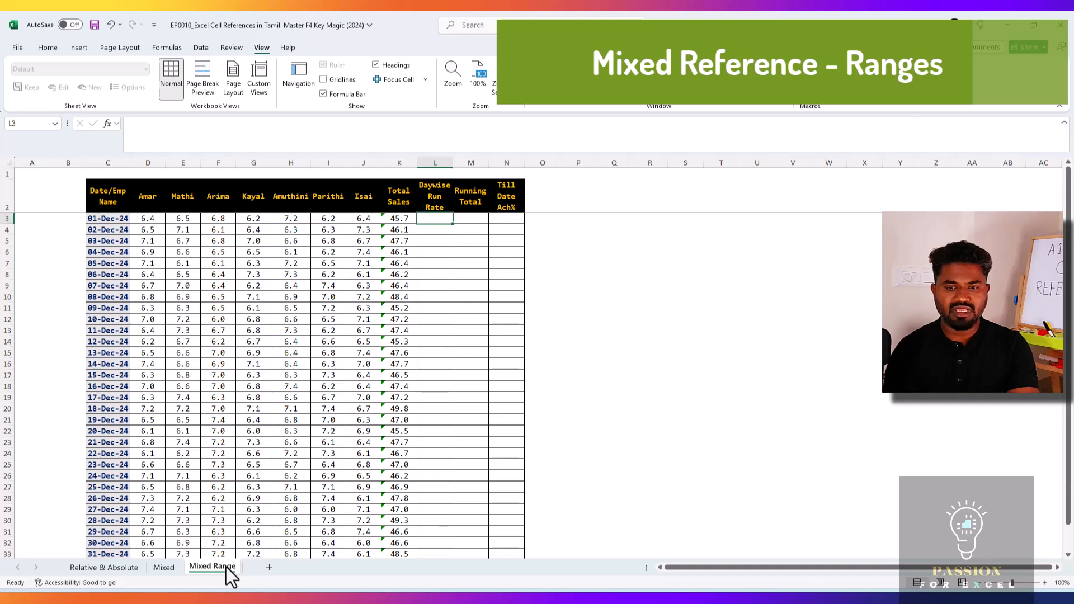
type("=")
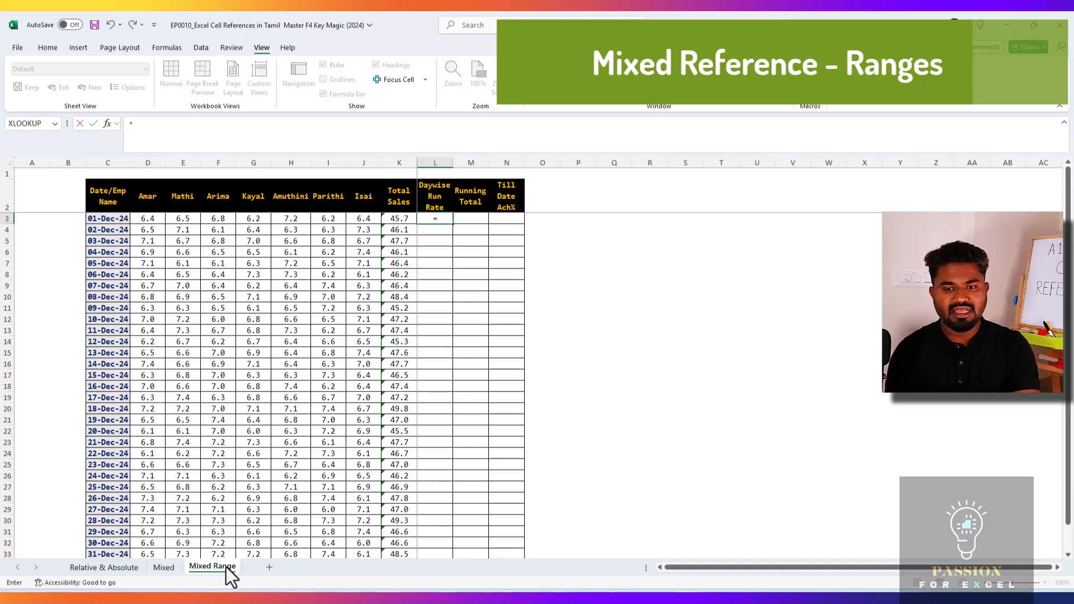
key("Escape")
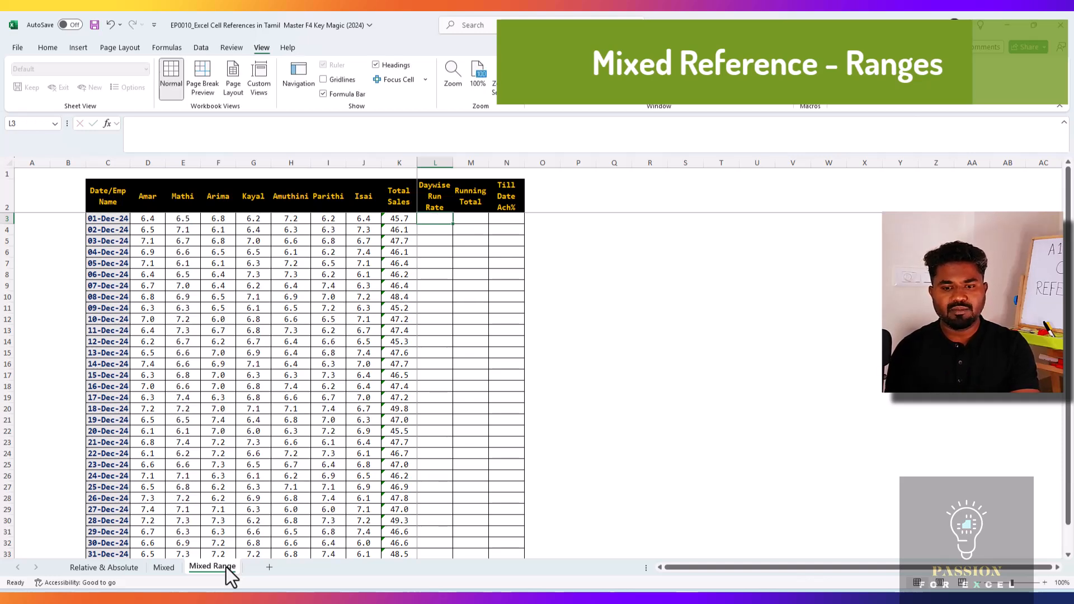
- Inspect the grand total formula in K34 beneath the Total Sales column
key("Left")
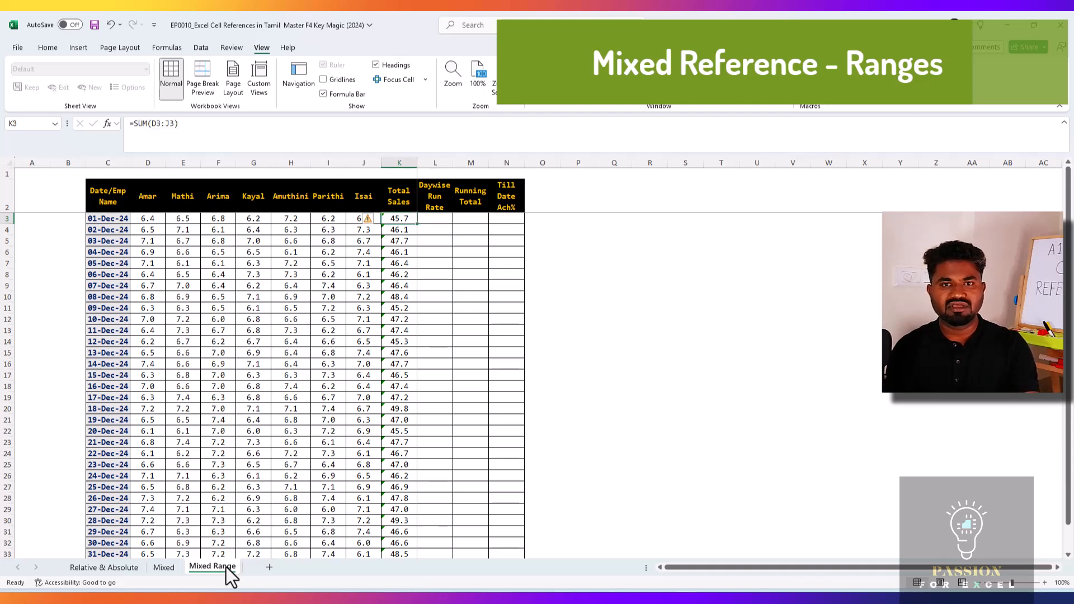
key("ctrl+Down")
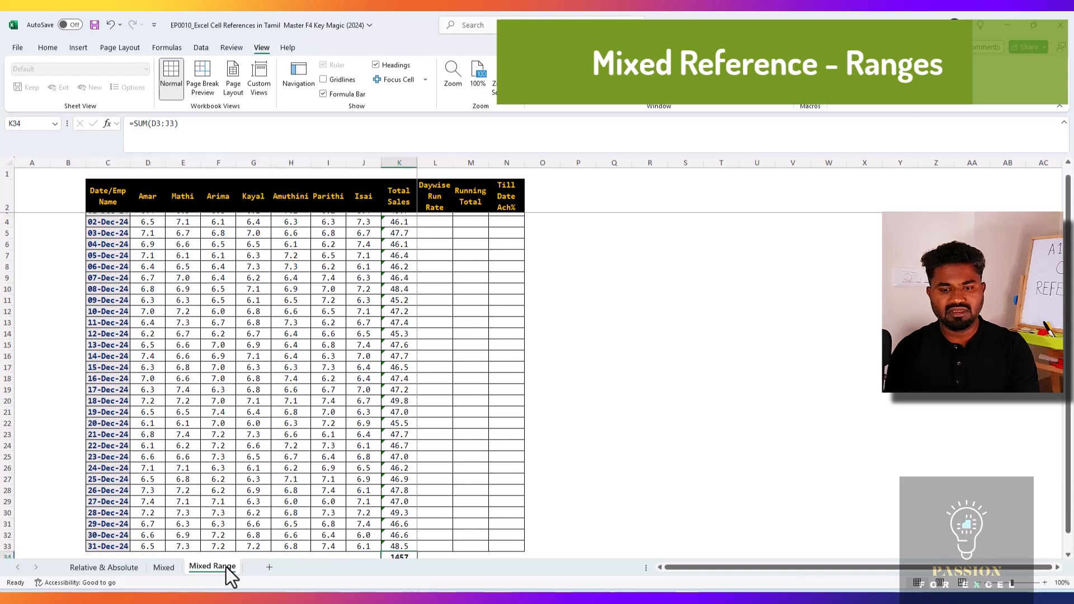
key("F2")
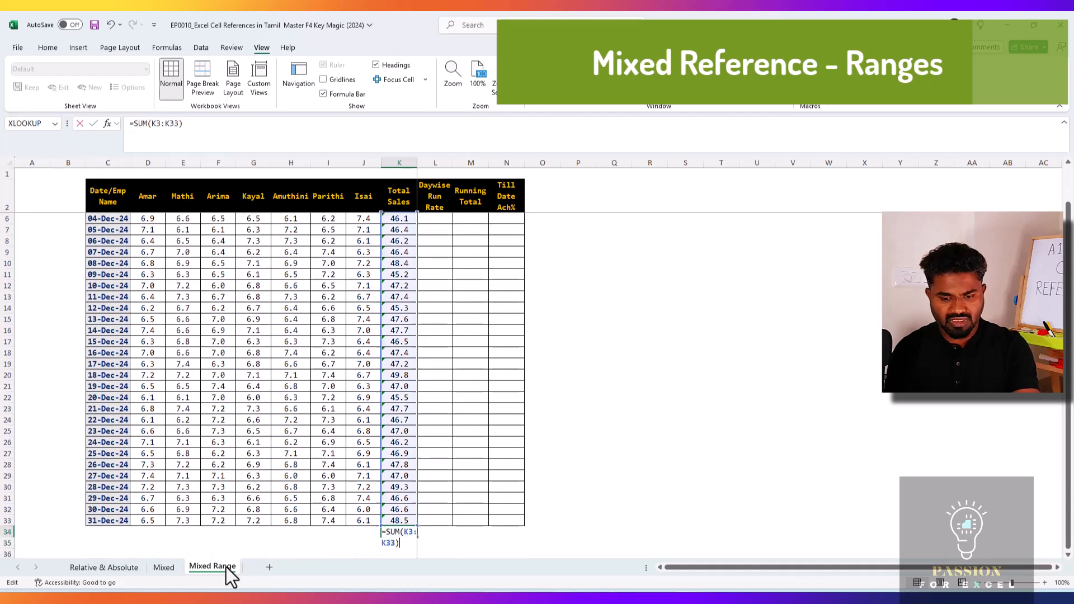
key("Escape")
key("ctrl+Up")
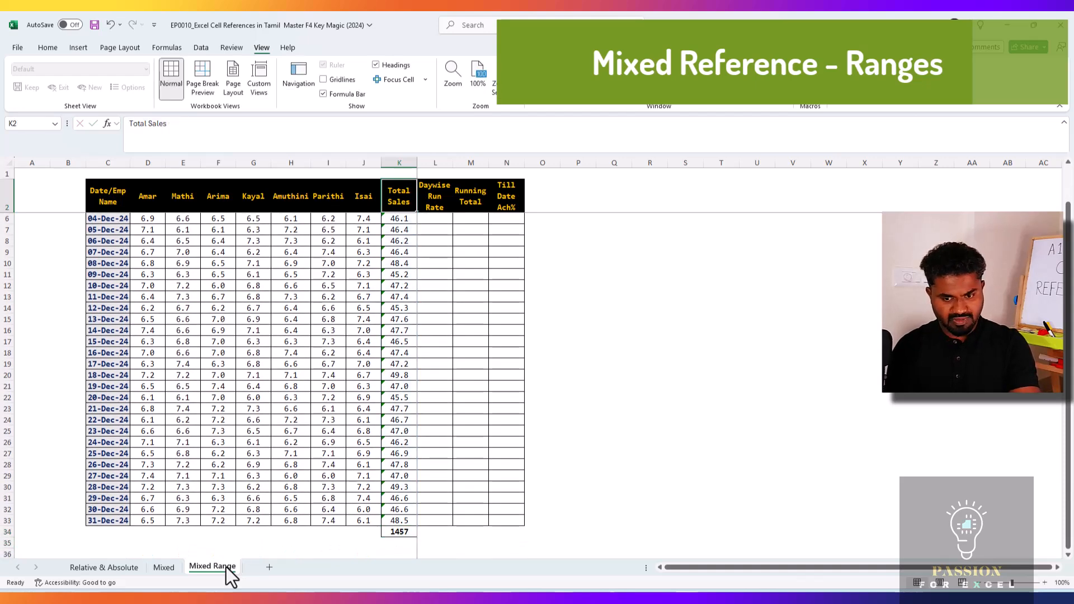
- Calculate the first Daywise Run Rate in L3 with =K3/$K$34, locking the grand total as an absolute reference
key("Down")
key("Right")
type("=")
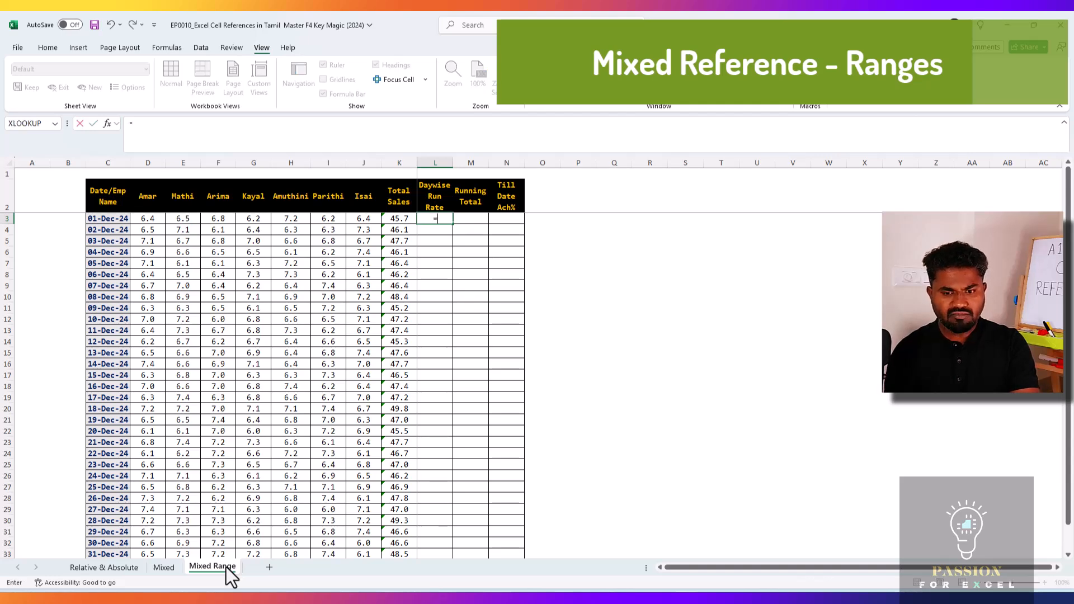
key("Left")
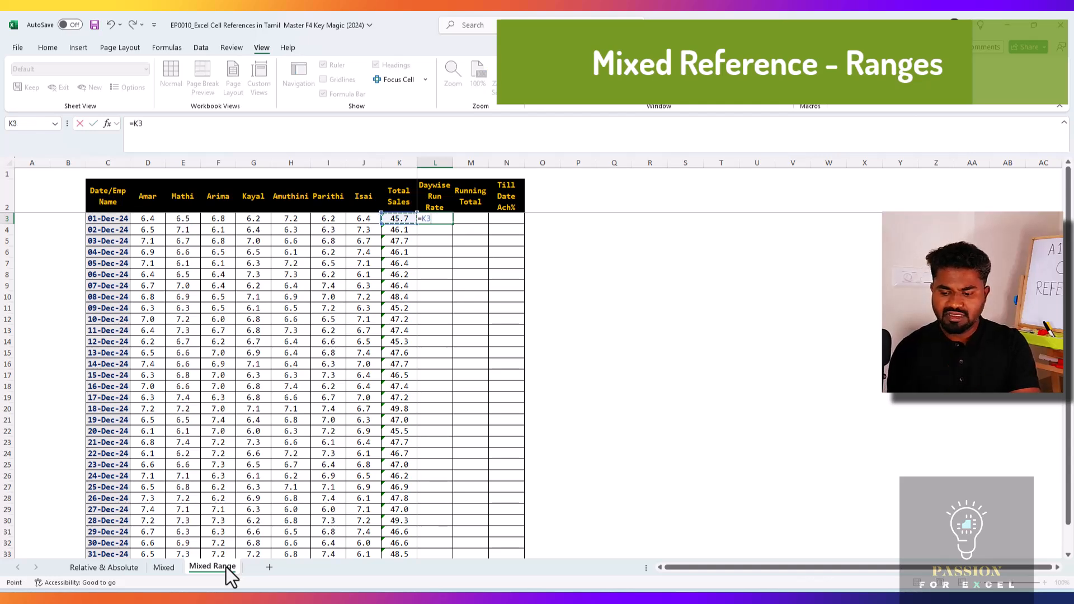
type("/")
key("Left")
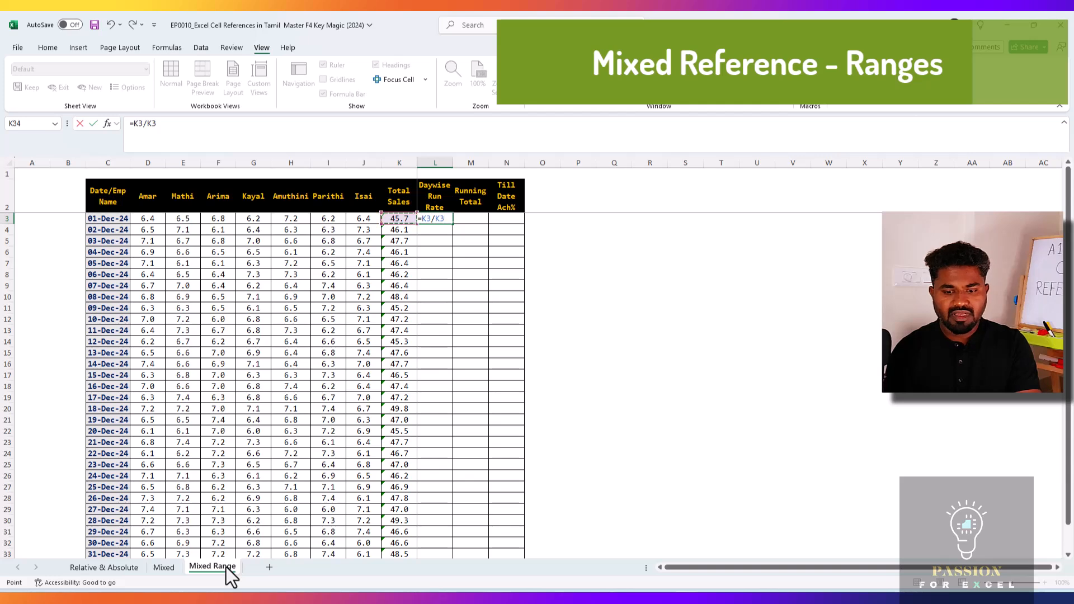
key("ctrl+Down")
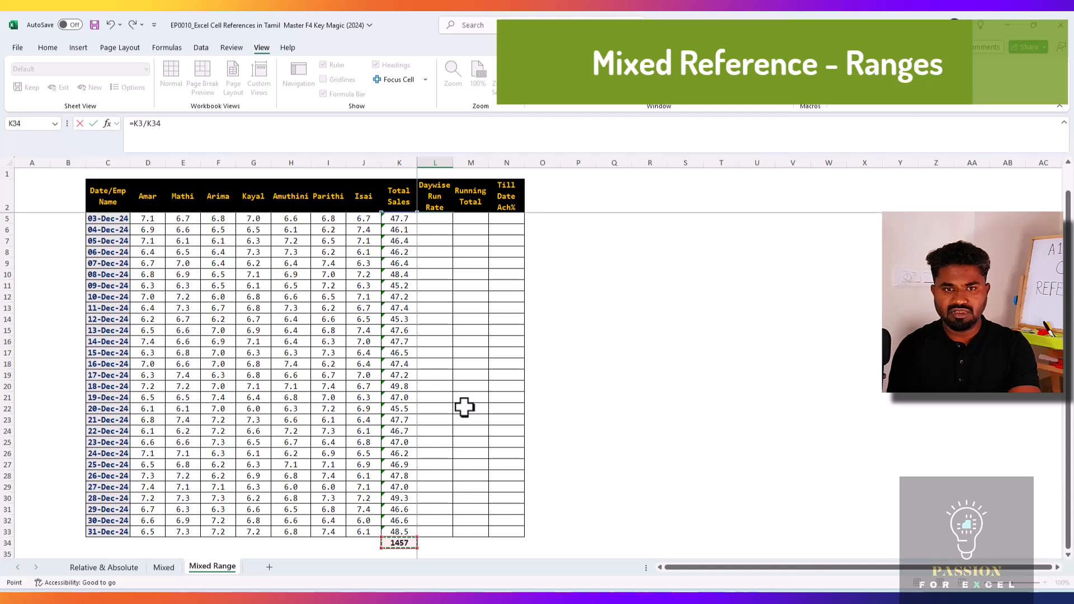
key("F4")
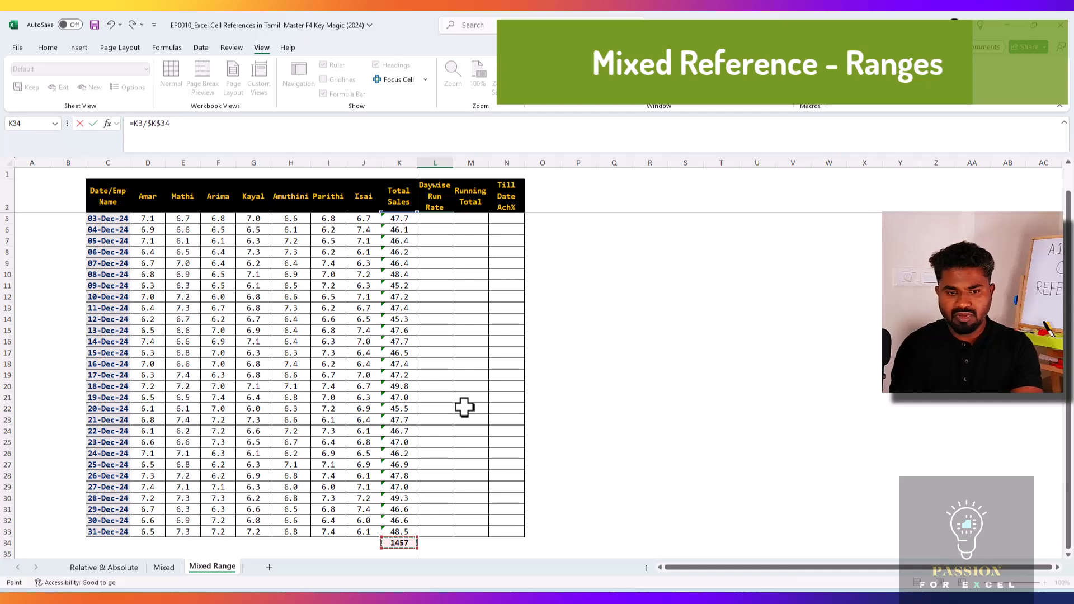
key("ctrl+Return")
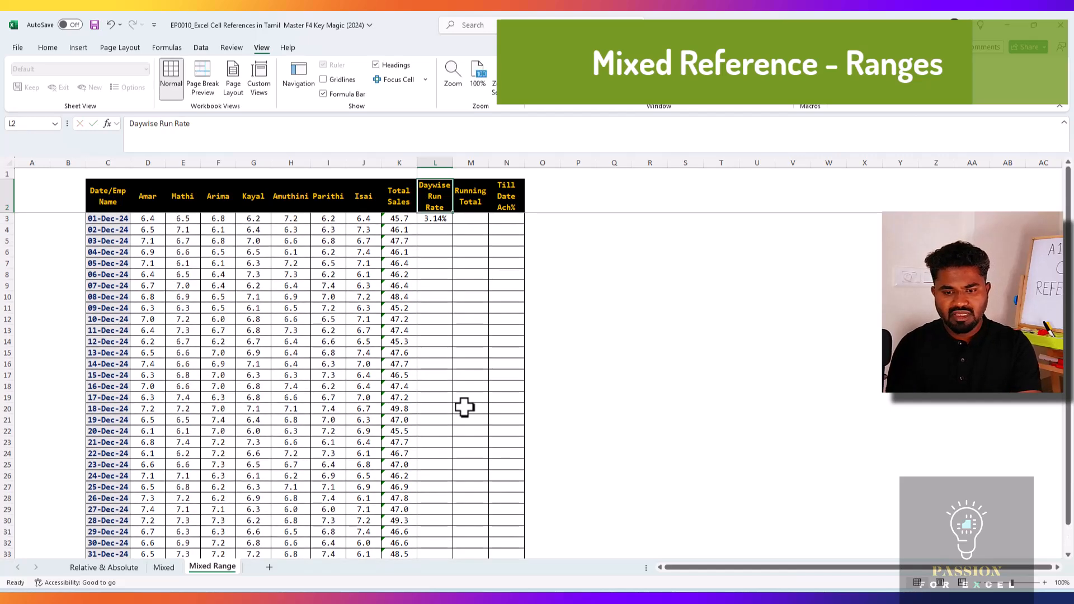
- Fill the Daywise Run Rate formula from L3 down through L33
key("ctrl+Down")
key("Right")
key("Up")
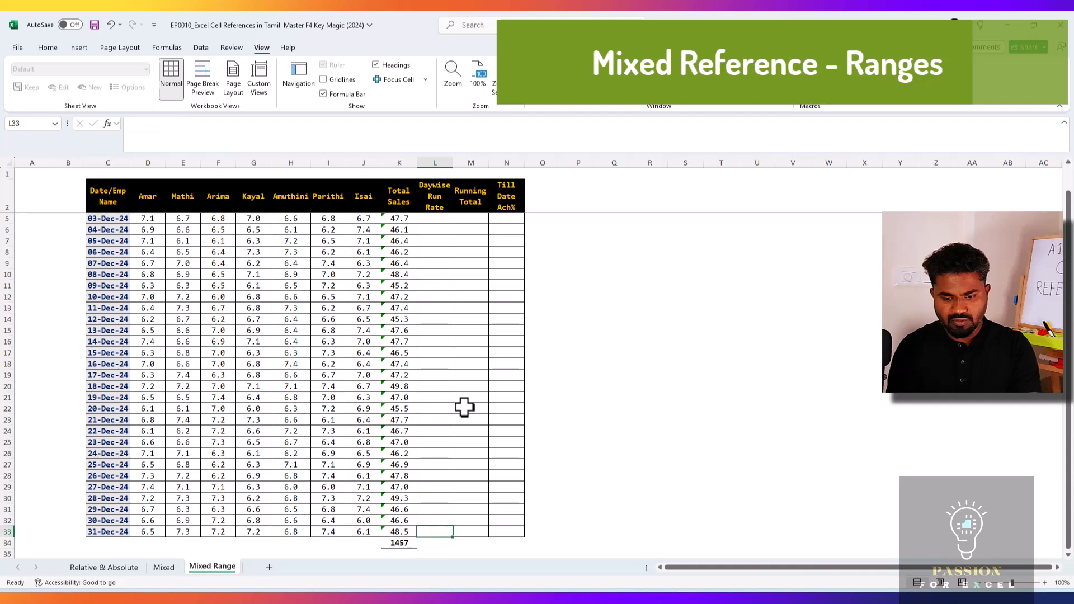
key("ctrl+shift+Up")
key("ctrl+d")
key("Up")
key("Down")
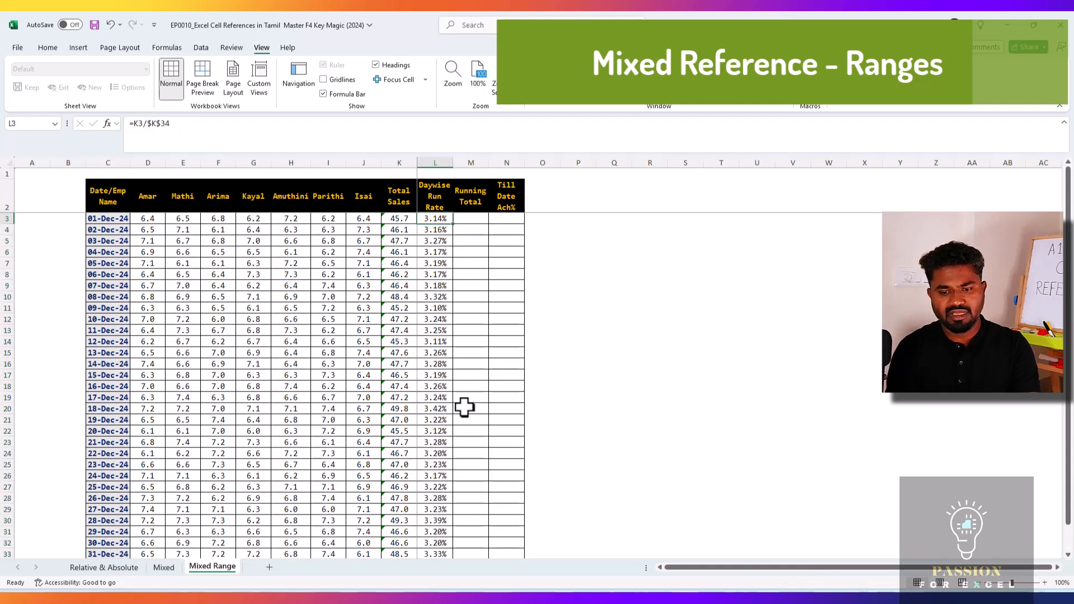
- Check the copied Daywise Run Rate formulas near the end of column L and in L3
key("Down")
key("ctrl+Down")
key("Up")
key("Up")
key("Up")
key("Up")
key("Up")
key("Up")
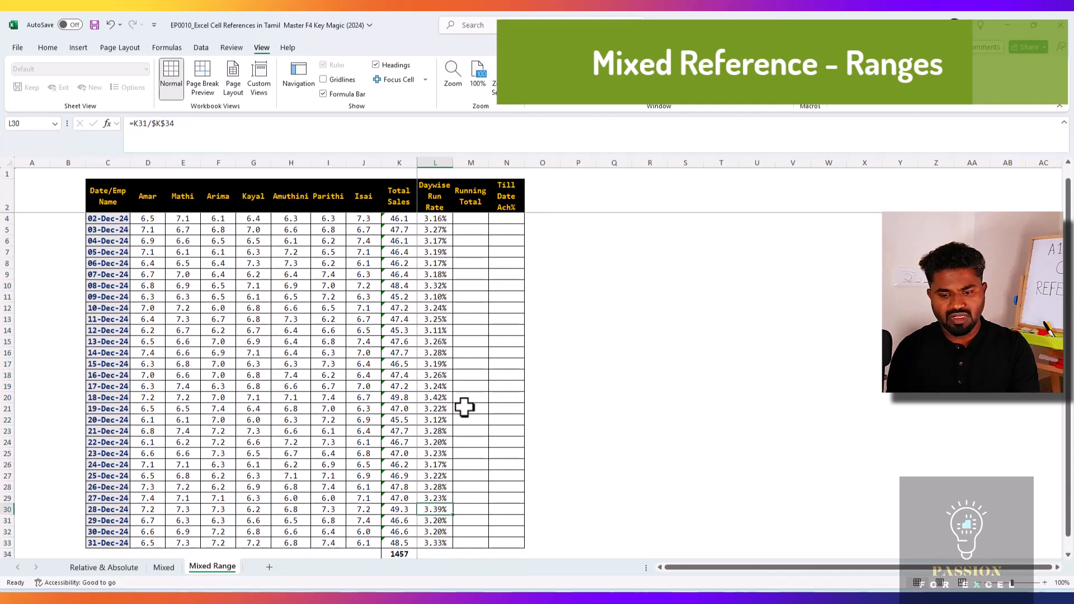
key("ctrl+Up")
key("Down")
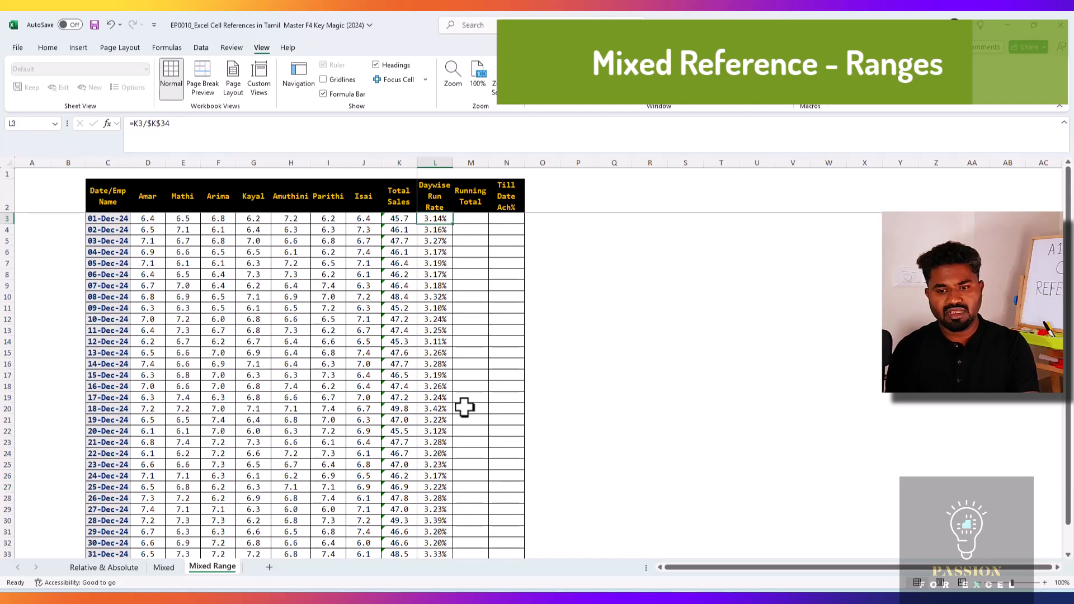
- Select the first two Total Sales values in K3:K4 to read their sum for the Running Total explanation
key("Right")
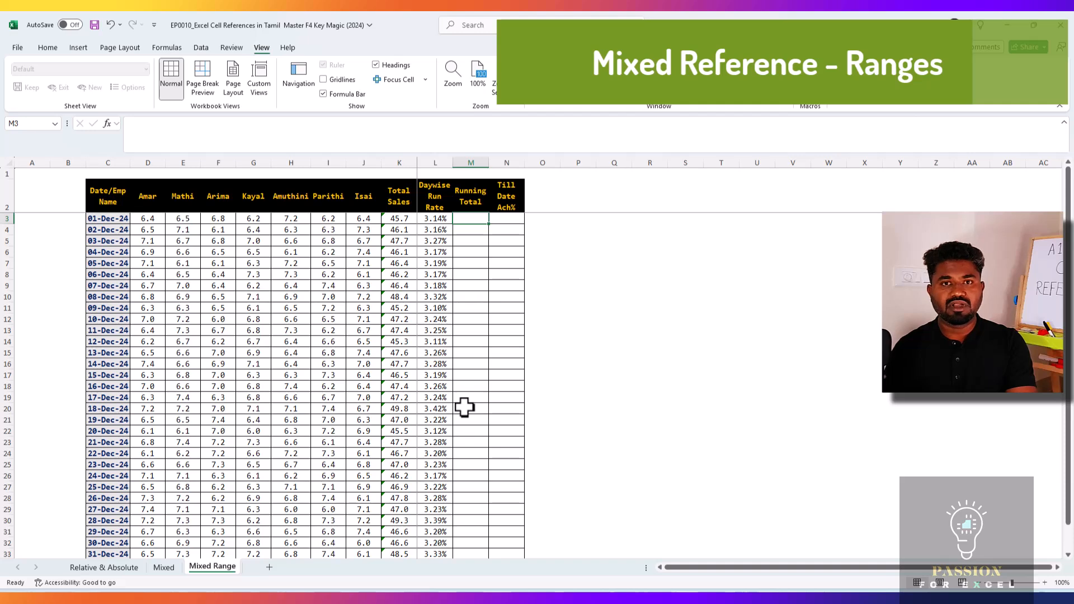
key("Left")
key("Left")
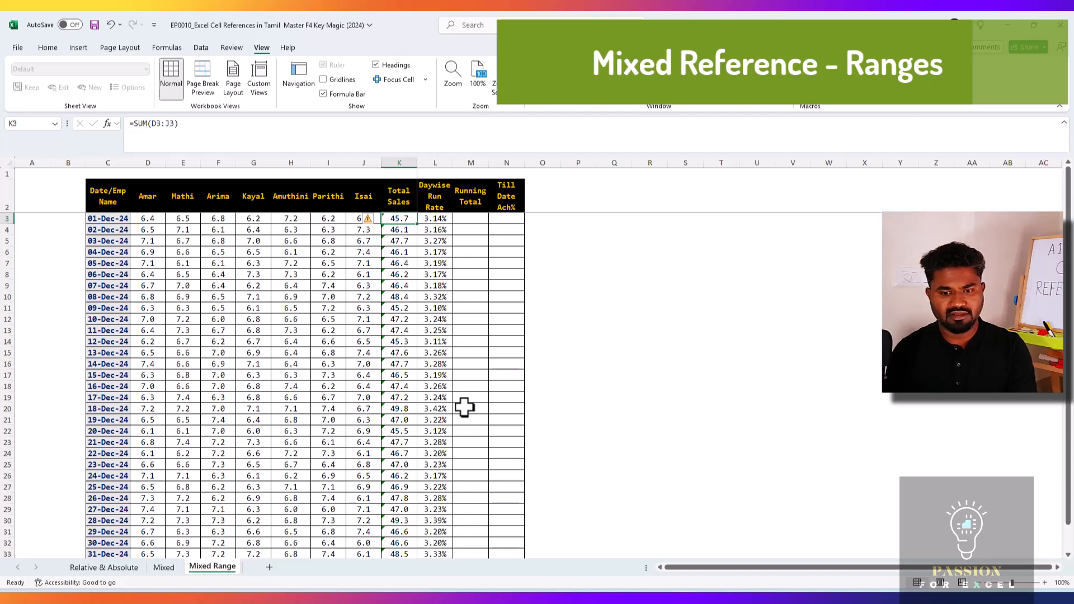
key("Down")
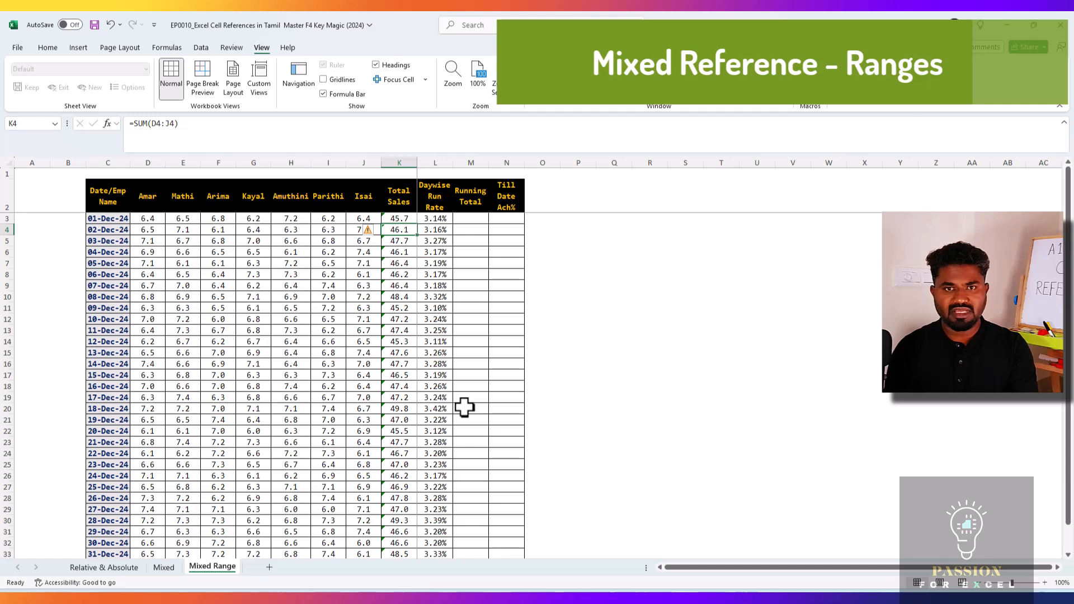
key("Up")
key("shift+Down")
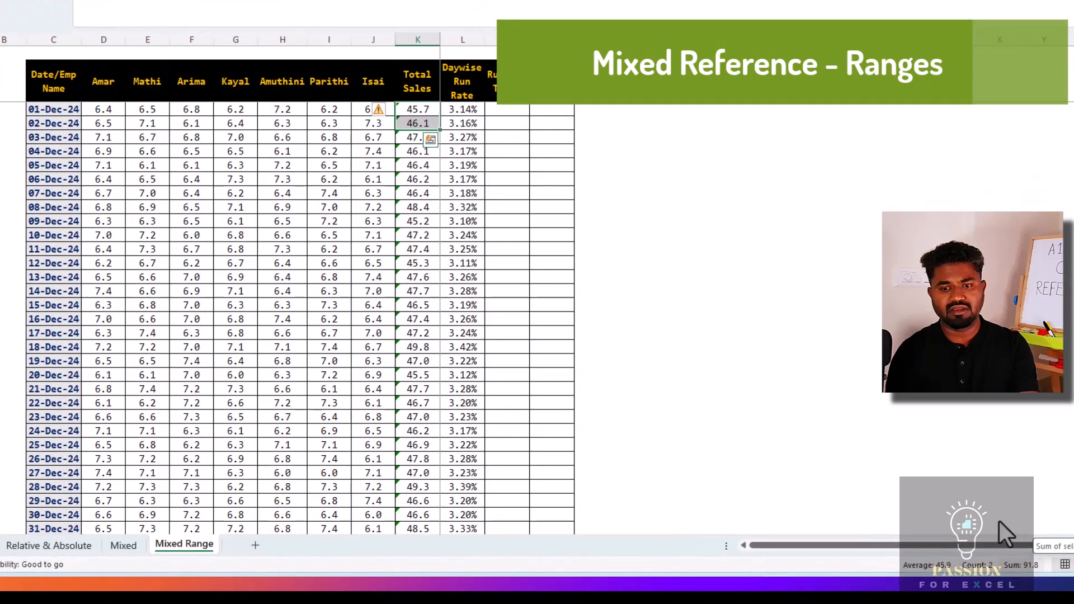
- Review the first two dates across the Total Sales and Running Total columns, finishing at M3
key("Right")
key("Right")
key("Down")
key("Left")
key("Left")
key("Left")
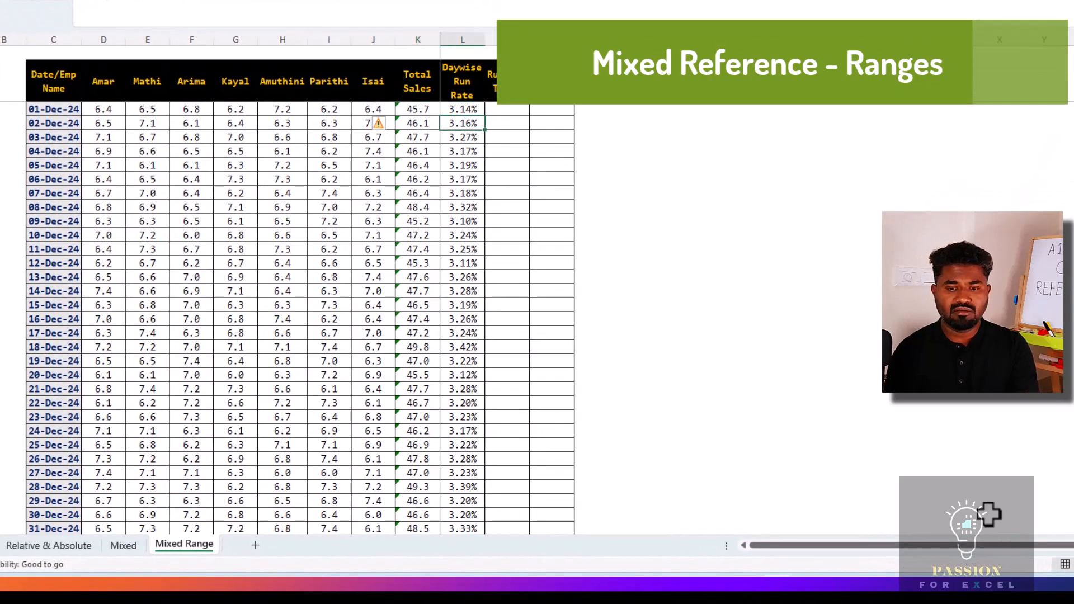
key("Right")
key("Up")
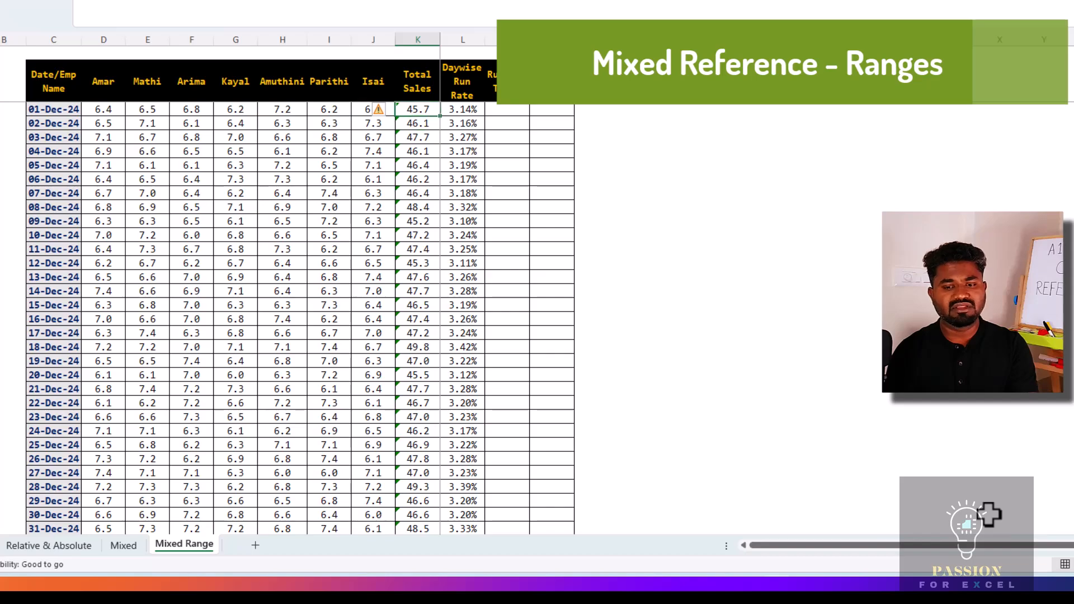
key("Right")
key("Right")
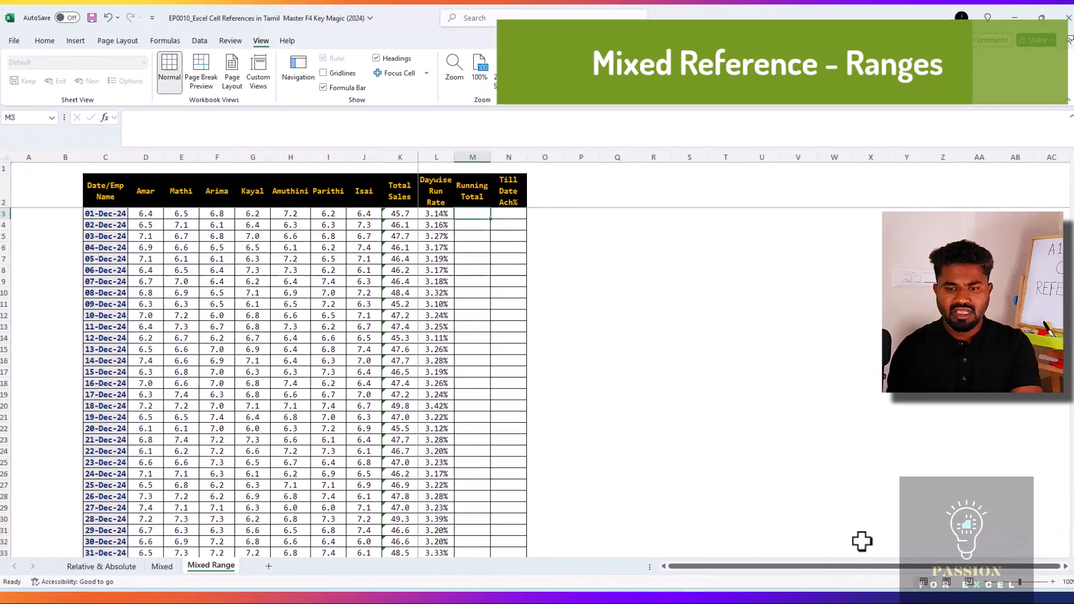
- Enter =SUM(K3:K3) in M3 as the first Running Total formula
type("=")
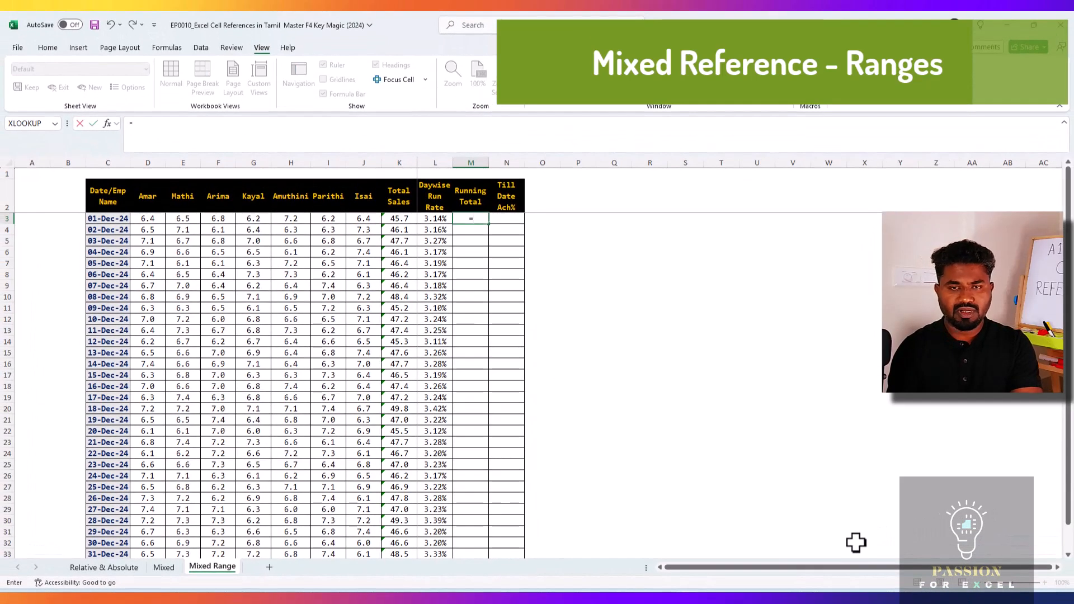
type("sum")
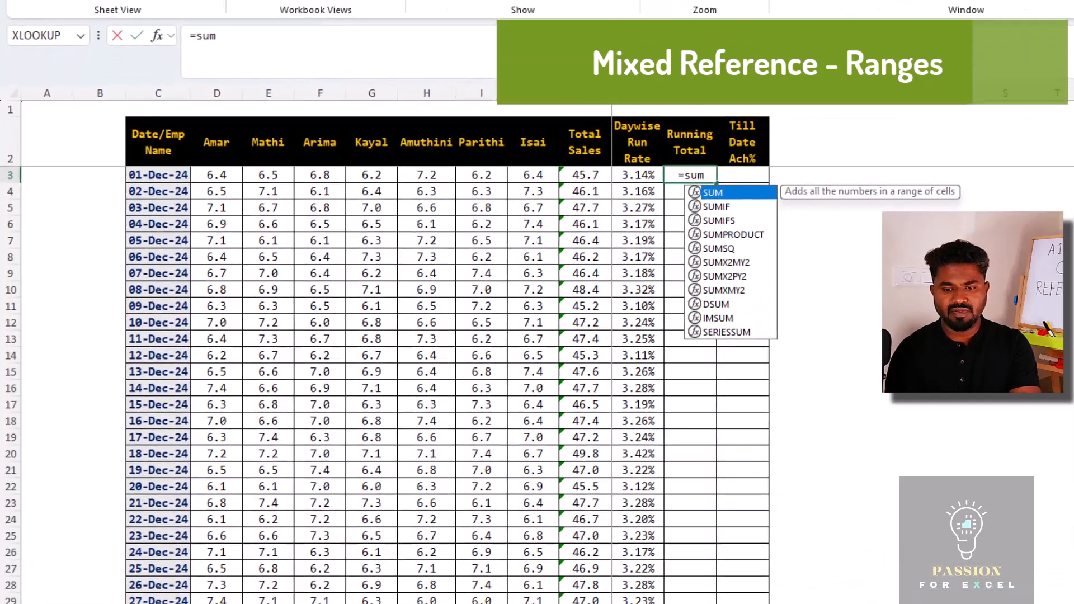
key("Tab")
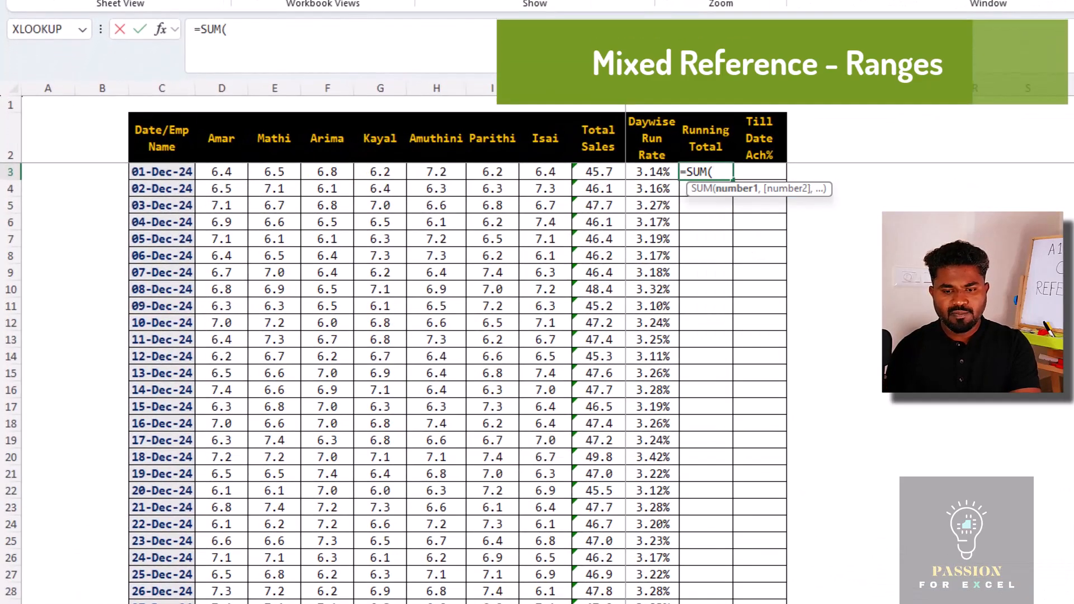
key("Left")
key("Left")
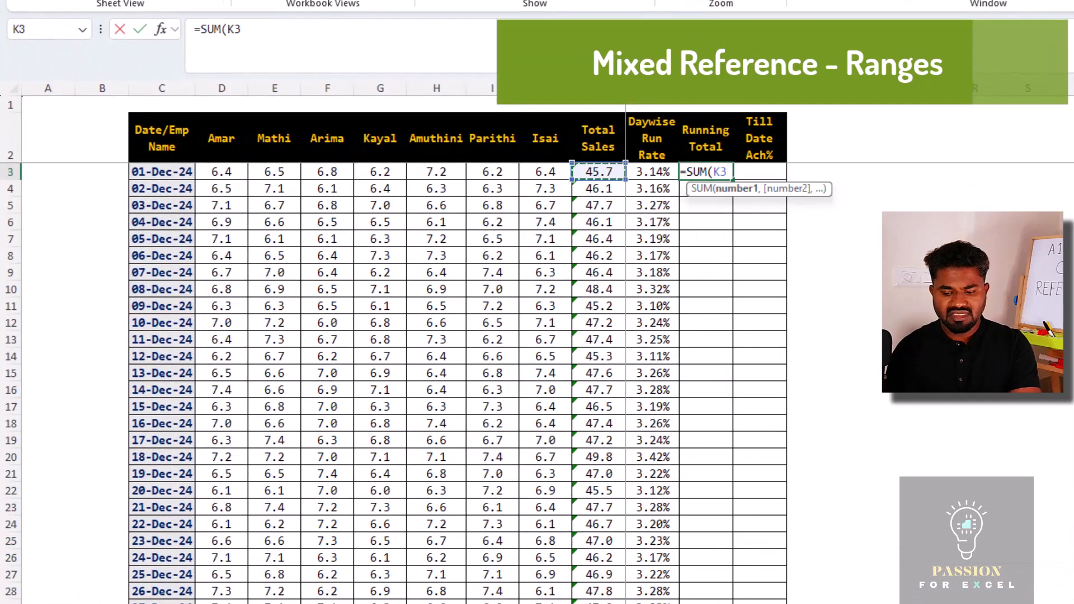
type(":K3")
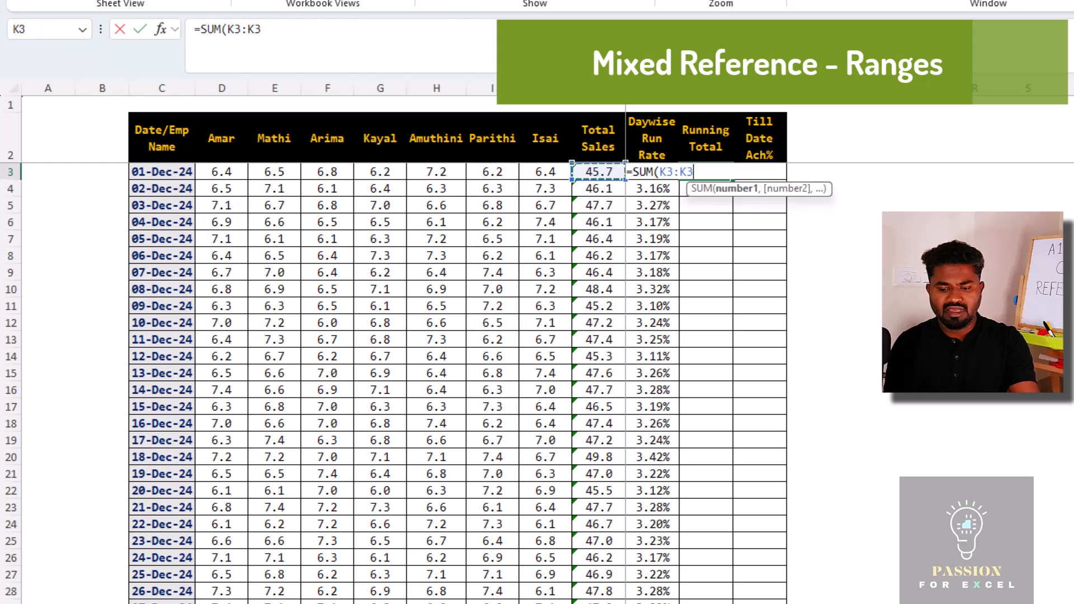
type(")")
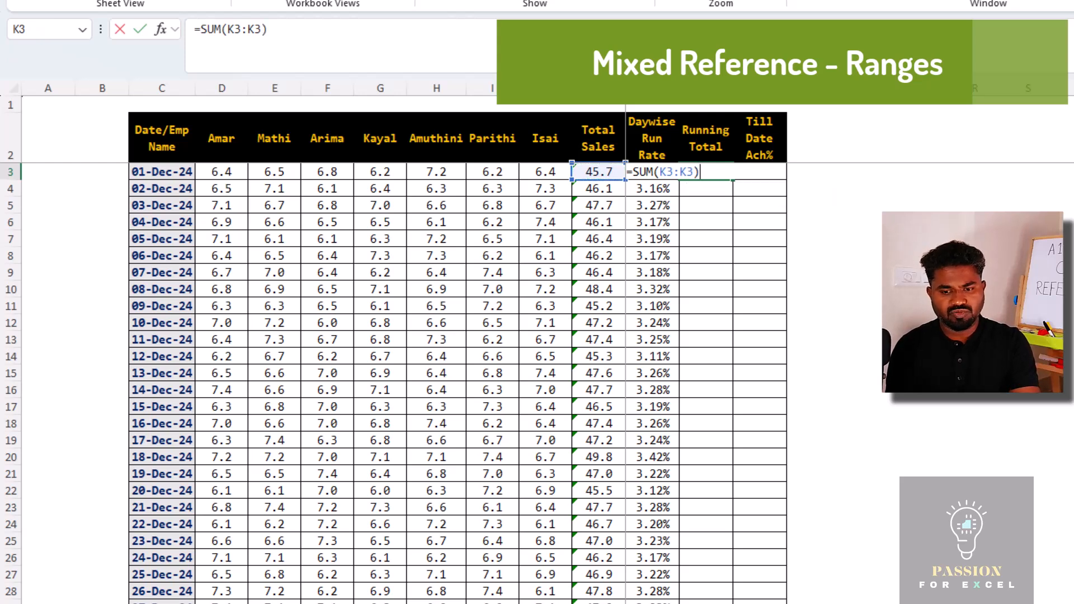
key("Return")
- Copy the relative SUM formula from M3 into M4 and inspect the range it refers to
key("Up")
key("Left")
key("Left")
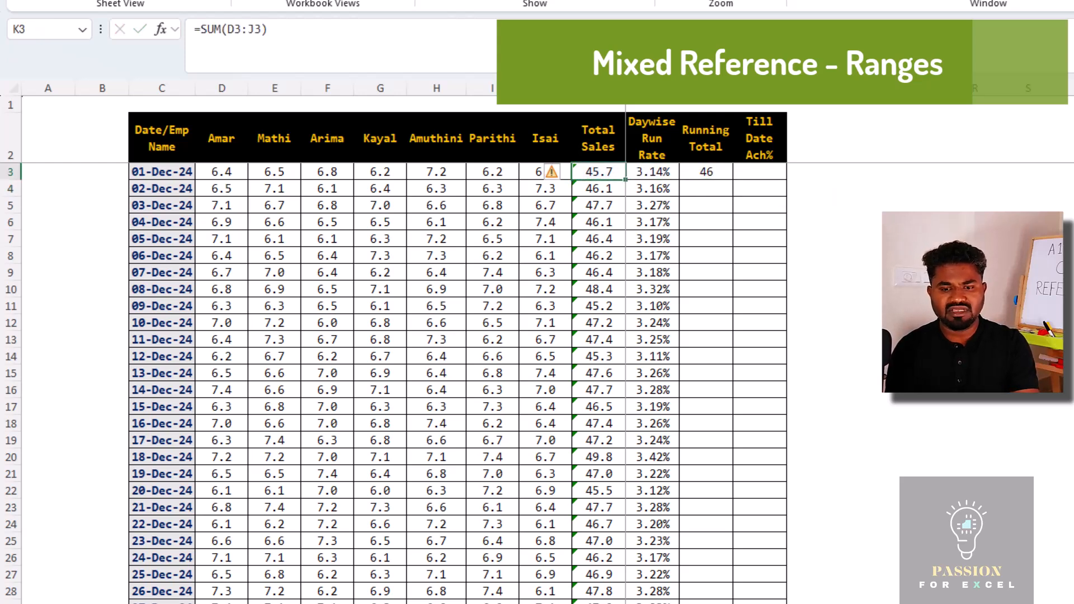
key("Right")
key("Right")
key("Down")
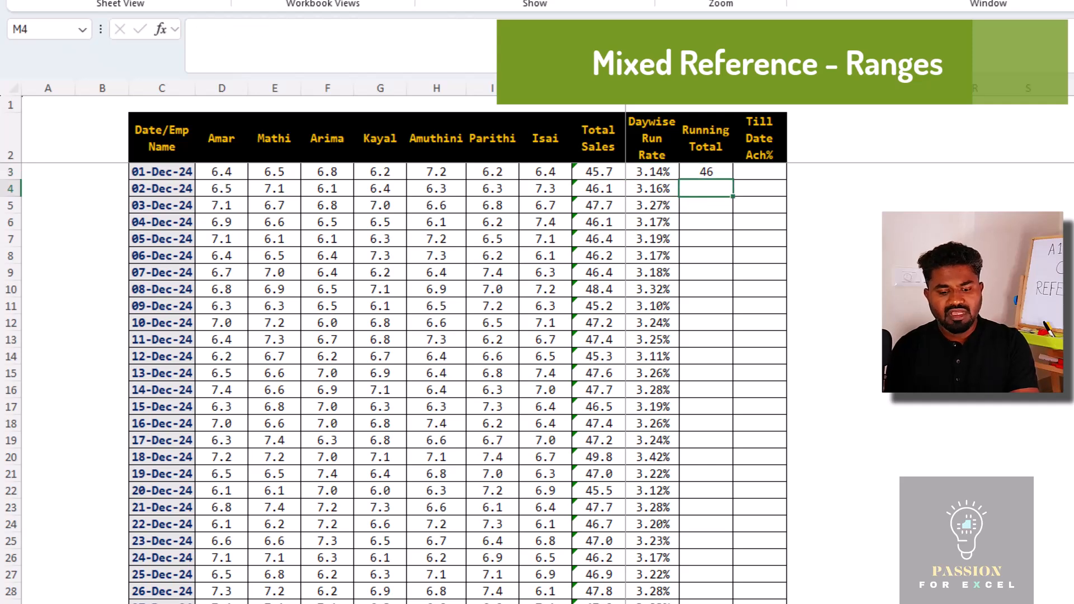
key("ctrl+d")
key("F2")
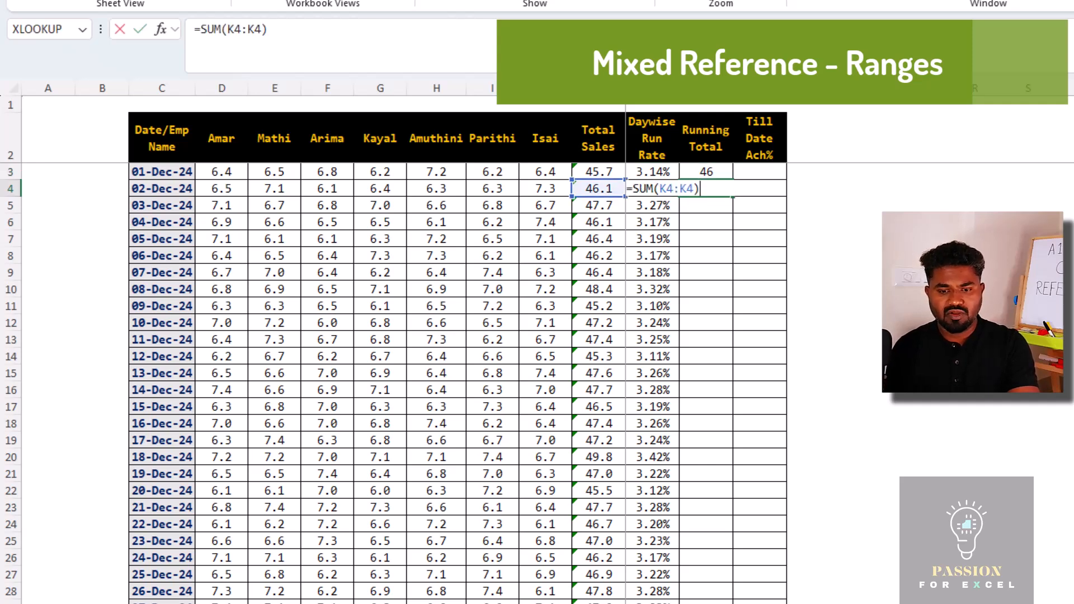
key("Escape")
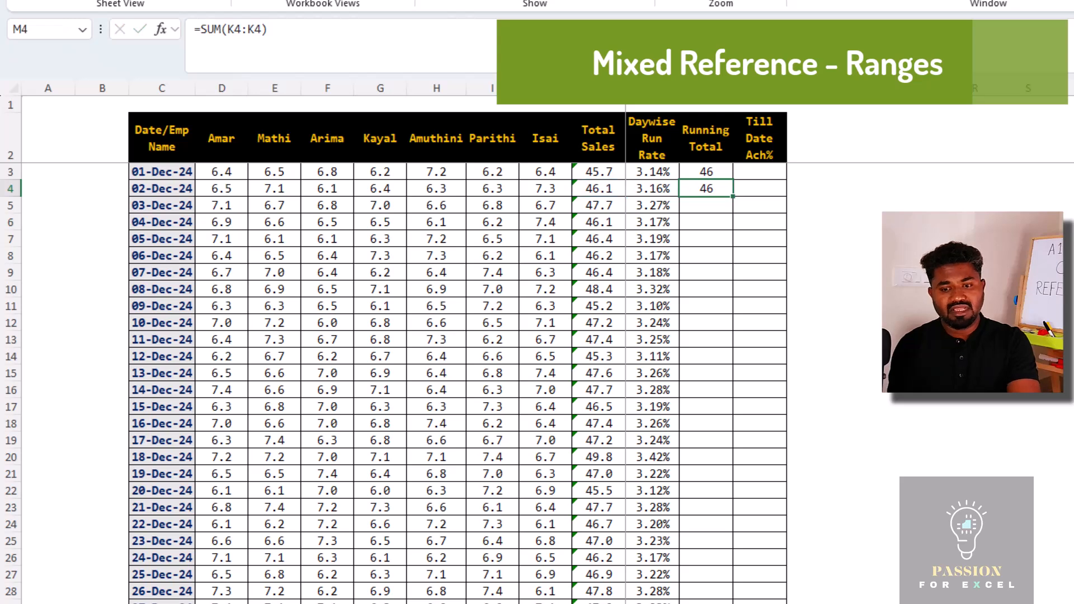
key("F2")
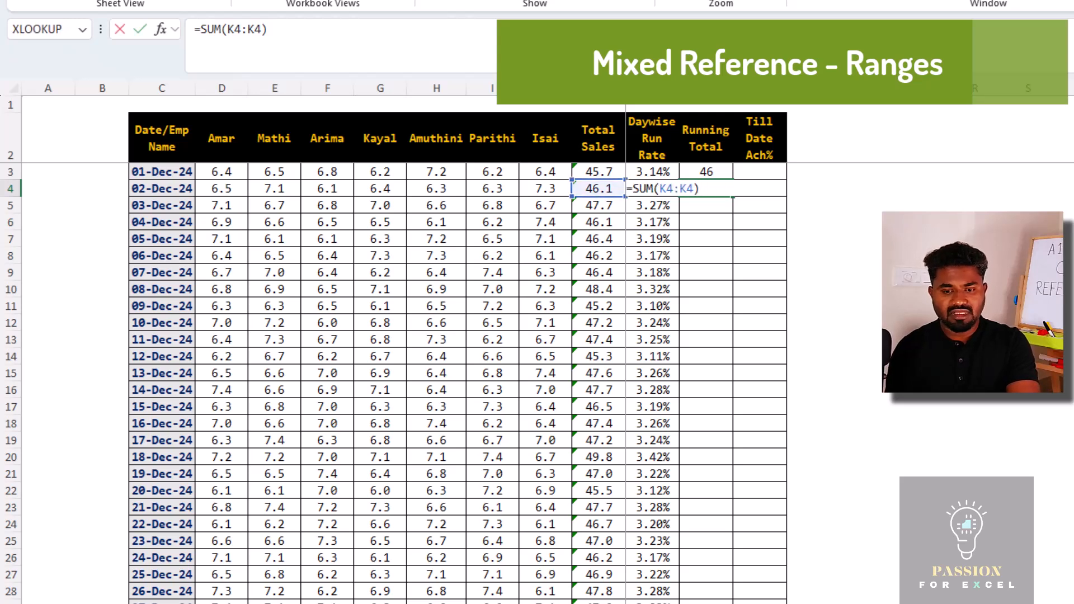
key("Escape")
- Compare the Running Total formulas in M3 and M4 with the first two dates' Total Sales cells
key("Left")
key("Left")
key("Right")
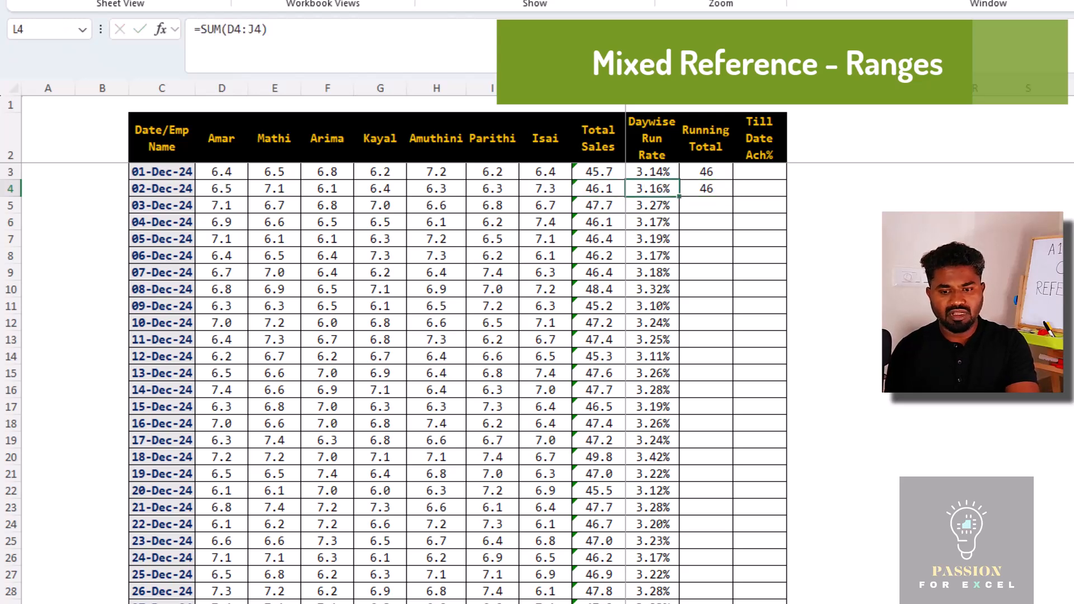
key("Right")
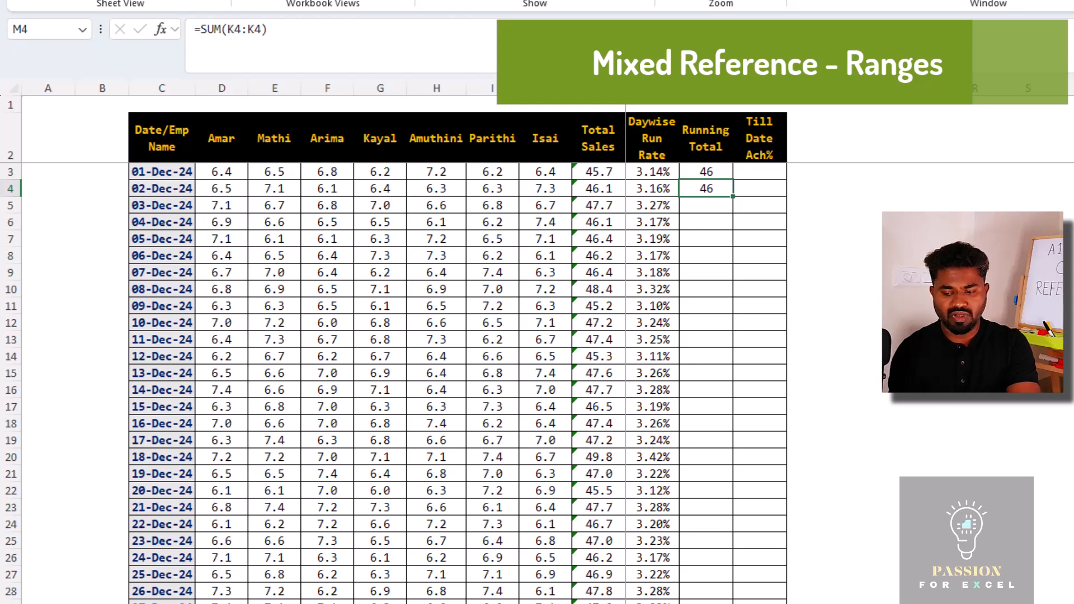
key("Up")
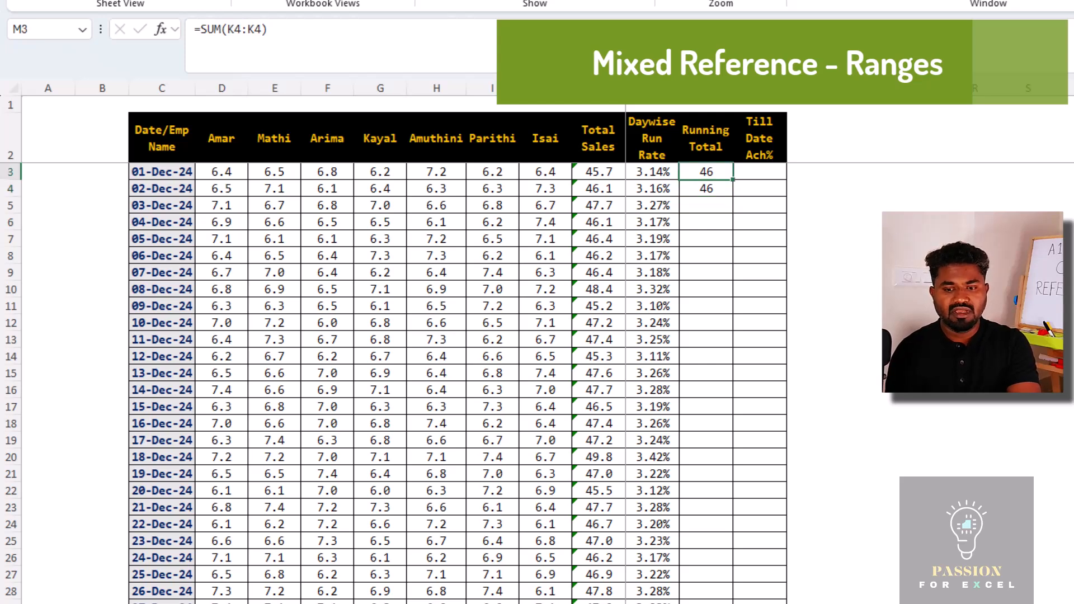
key("Down")
key("Up")
key("Left")
key("Right")
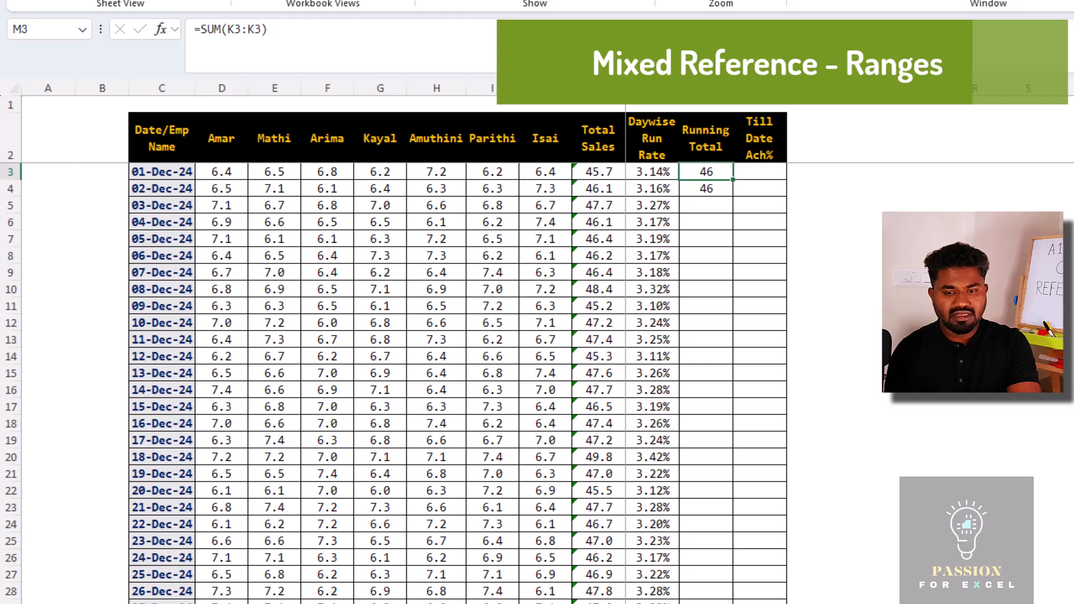
key("Down")
key("F2")
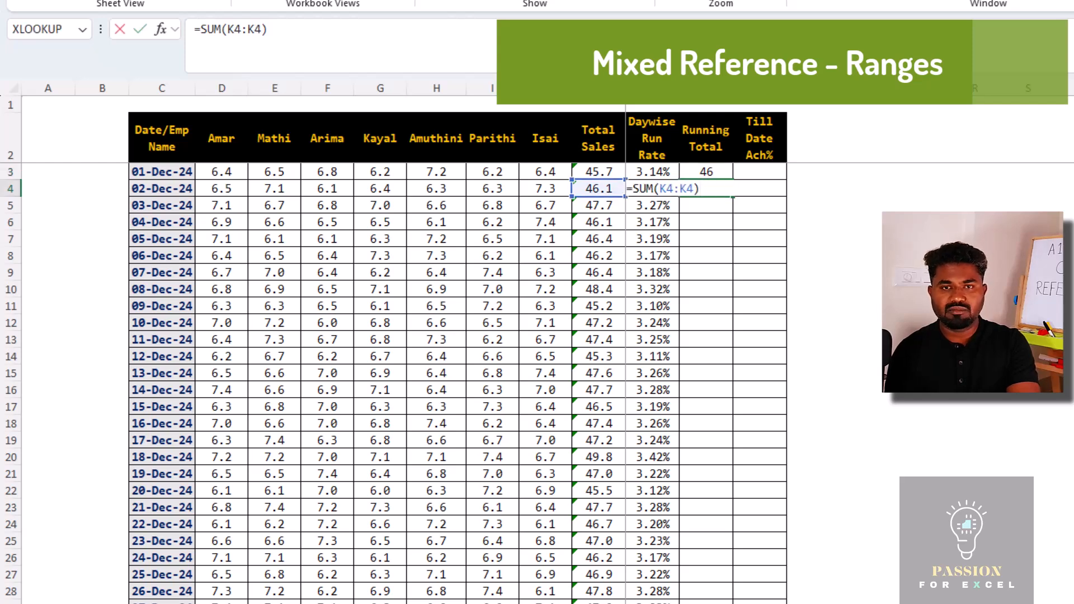
key("Escape")
- Make the start of M3's SUM range absolute as $K$3, copy the formula to M4 and check its range
key("Up")
key("F2")
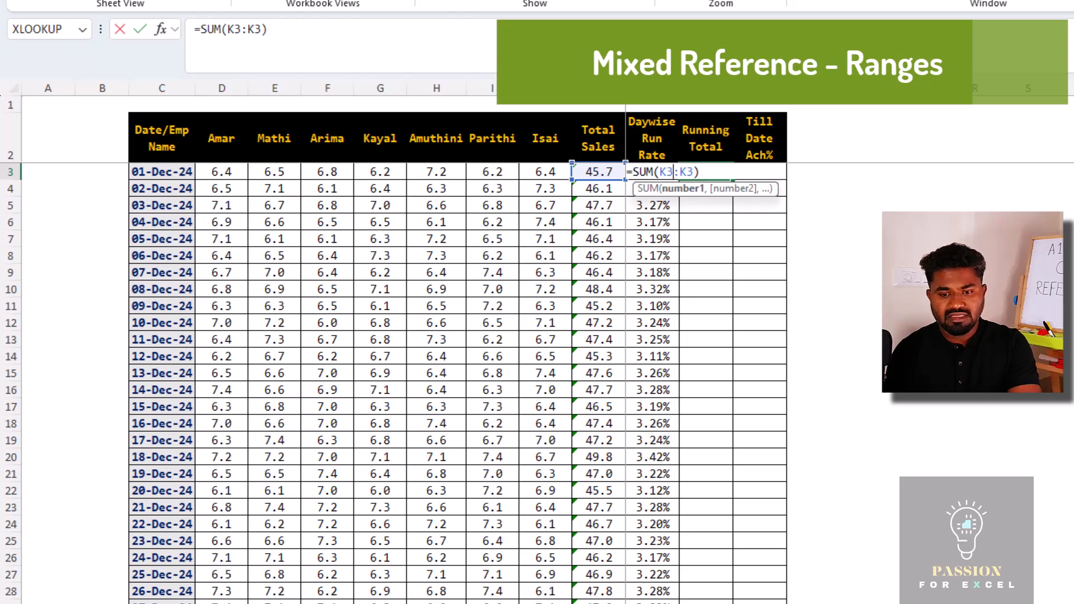
key("shift+Left")
key("shift+Left")
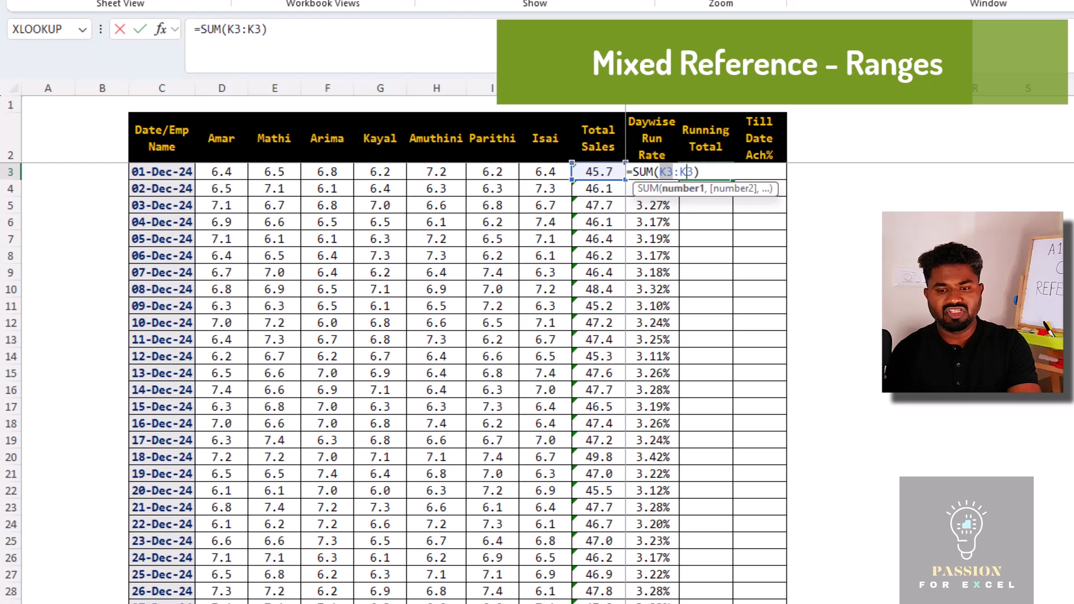
key("F4")
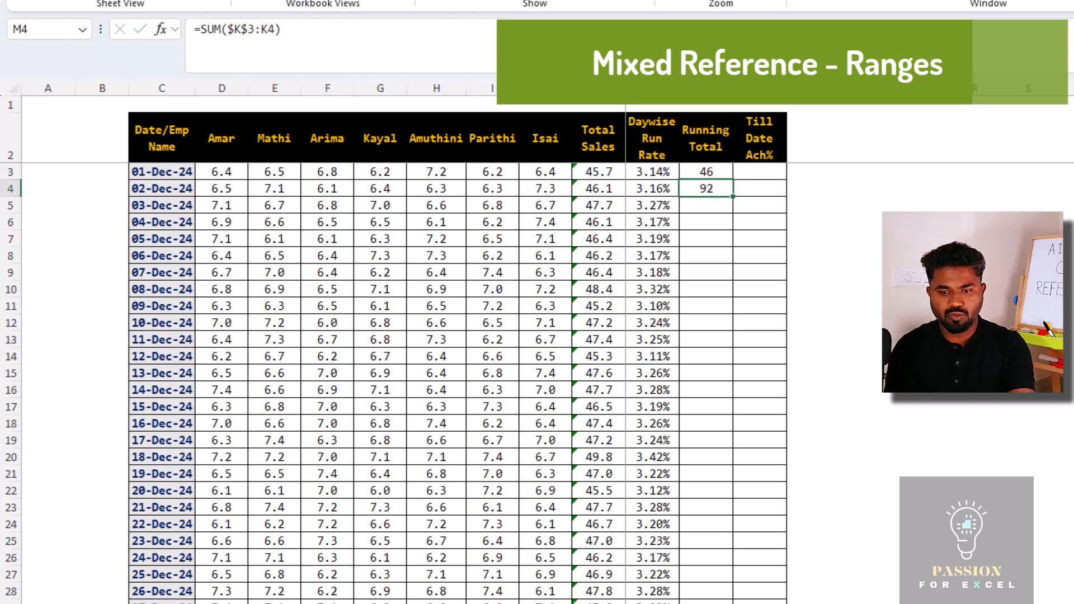
key("F2")
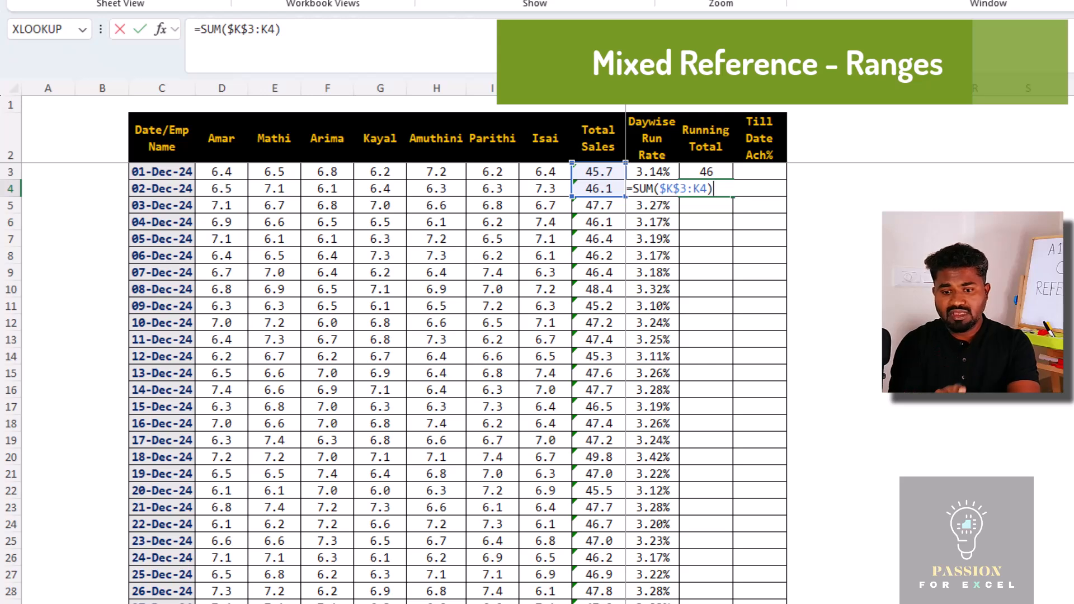
key("ctrl+Return")
- Copy the Running Total formula from M4 into M5 and check its expanded range
key("Down")
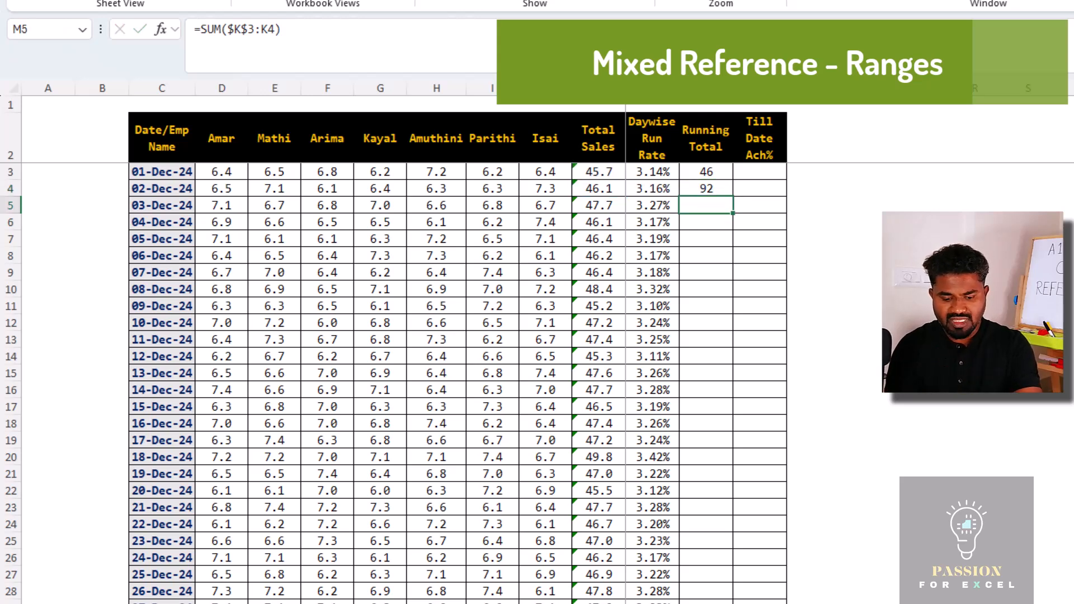
key("ctrl+d")
key("F2")
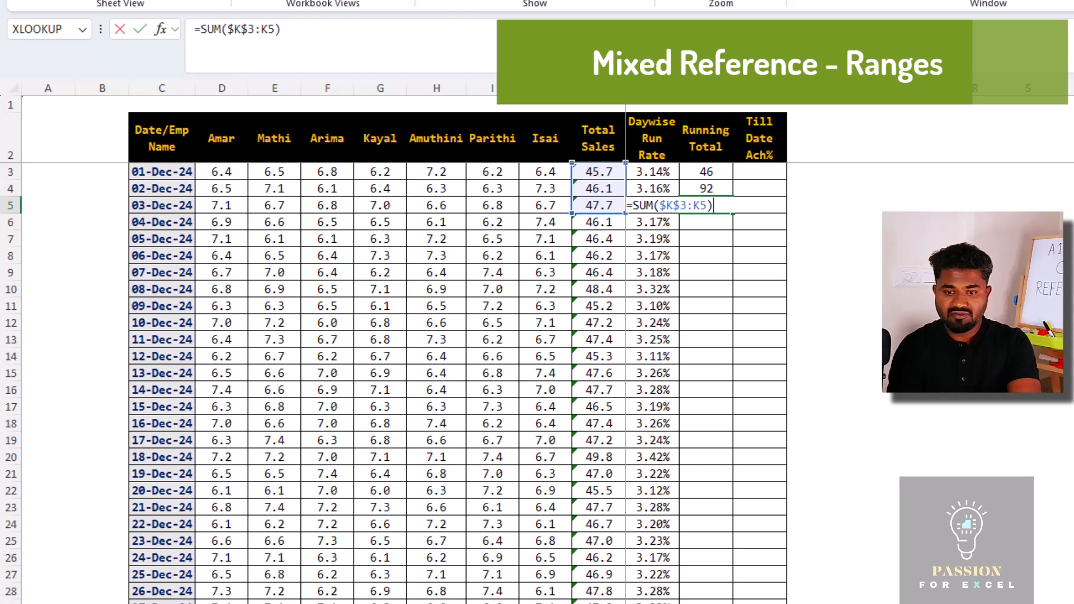
key("Escape")
key("F2")
key("Escape")
- Select the first three Total Sales values in K3:K5 to compare their sum with the Running Total in M5
key("Left")
key("Left")
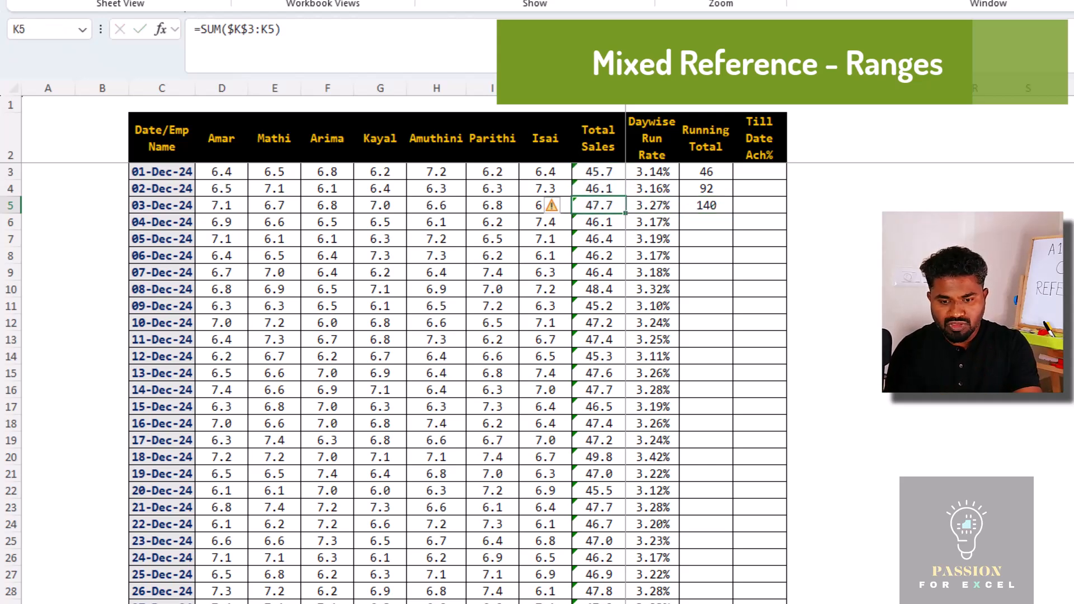
key("shift+Up")
key("shift+Up")
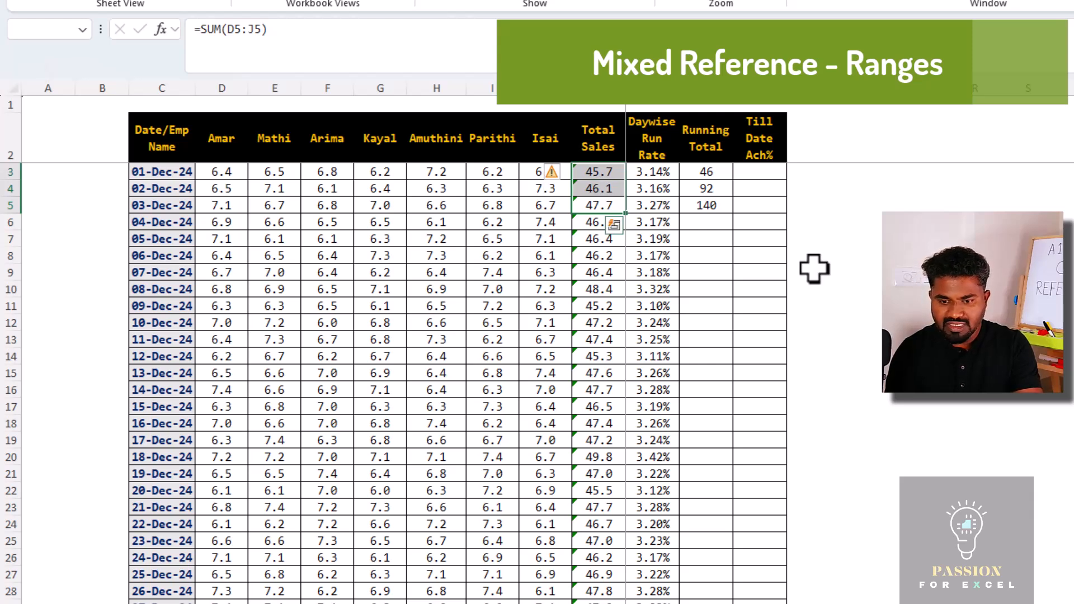
left_click(708, 204)
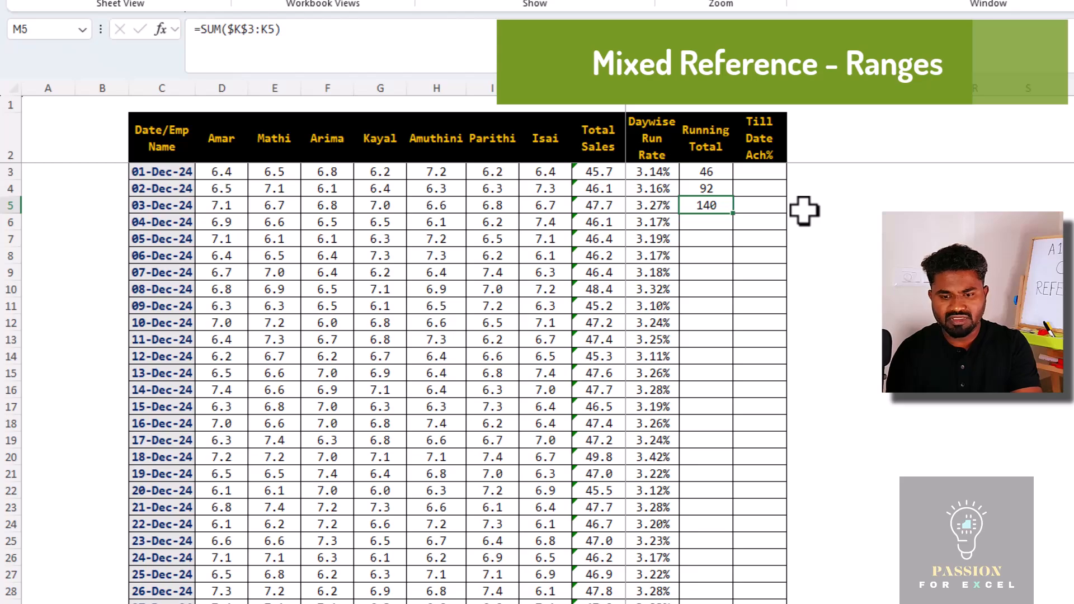
- Fill the Running Total formula from M5 down through M33
key("Left")
key("ctrl+Down")
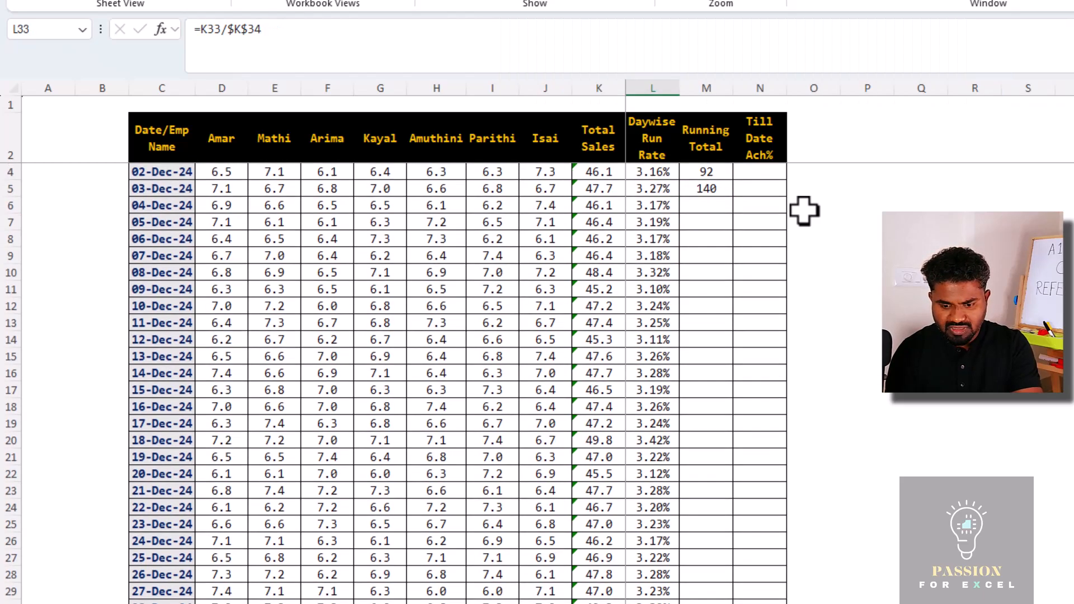
key("Right")
key("ctrl+shift+Up")
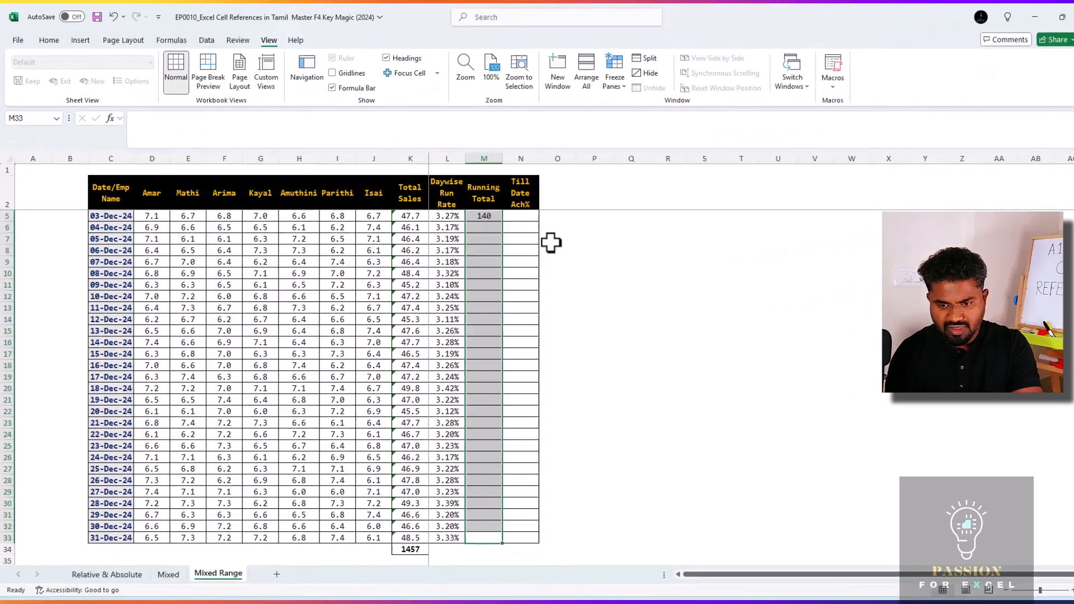
key("ctrl+d")
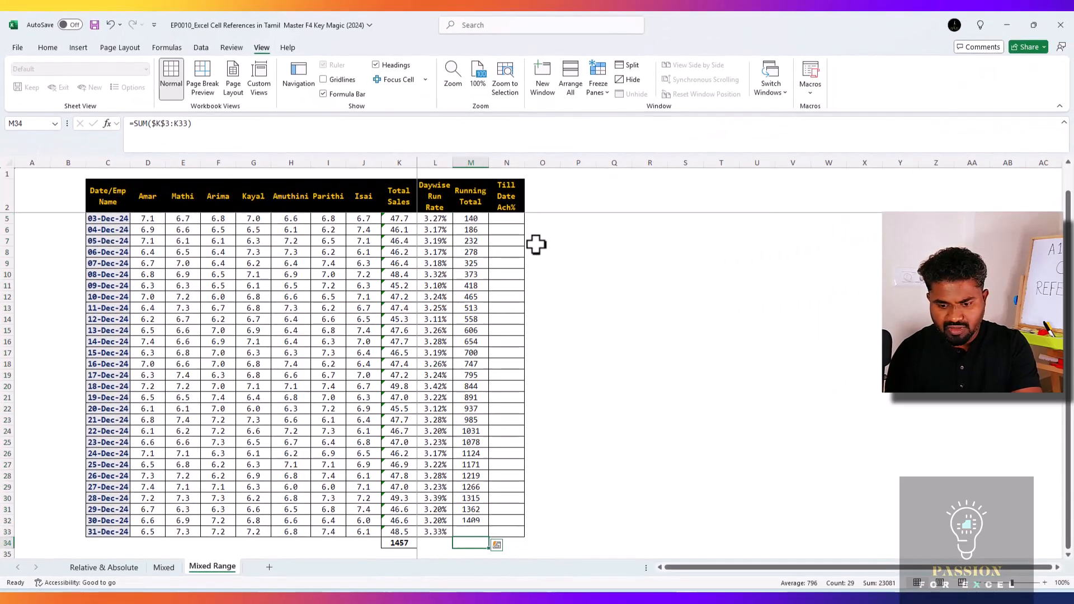
- Check the last Running Total formula in M33 and compare its result with the overall Total Sales in K34
key("F2")
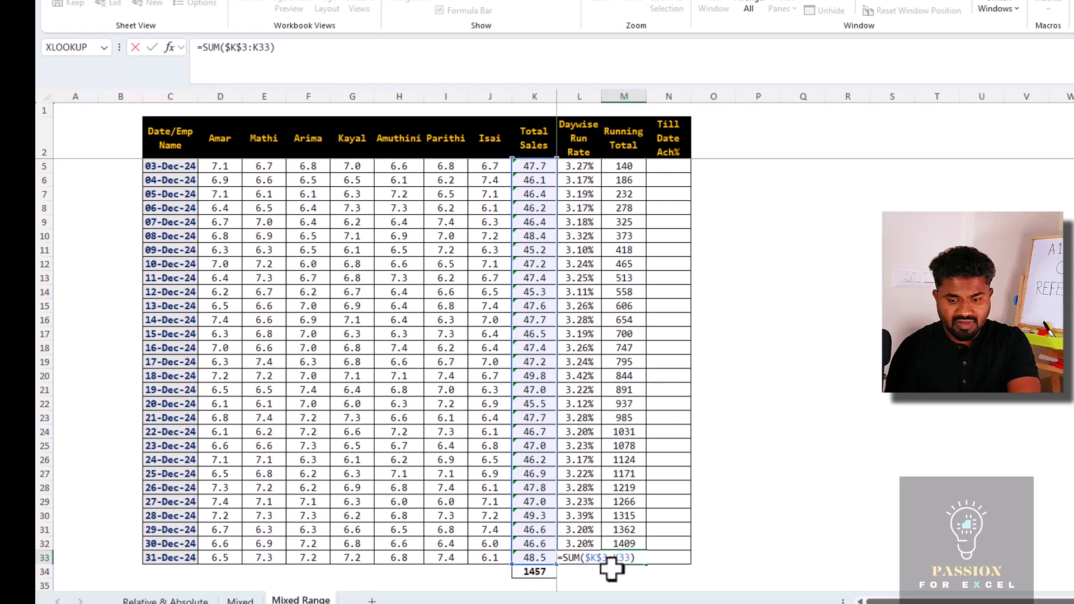
key("ctrl+Return")
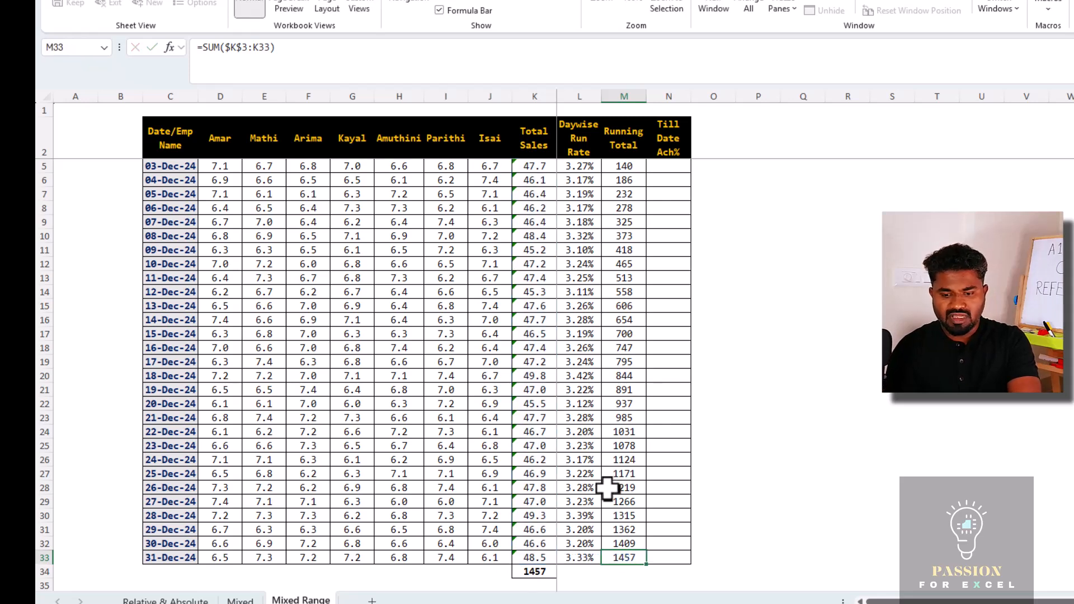
left_click(546, 573)
left_click(644, 557)
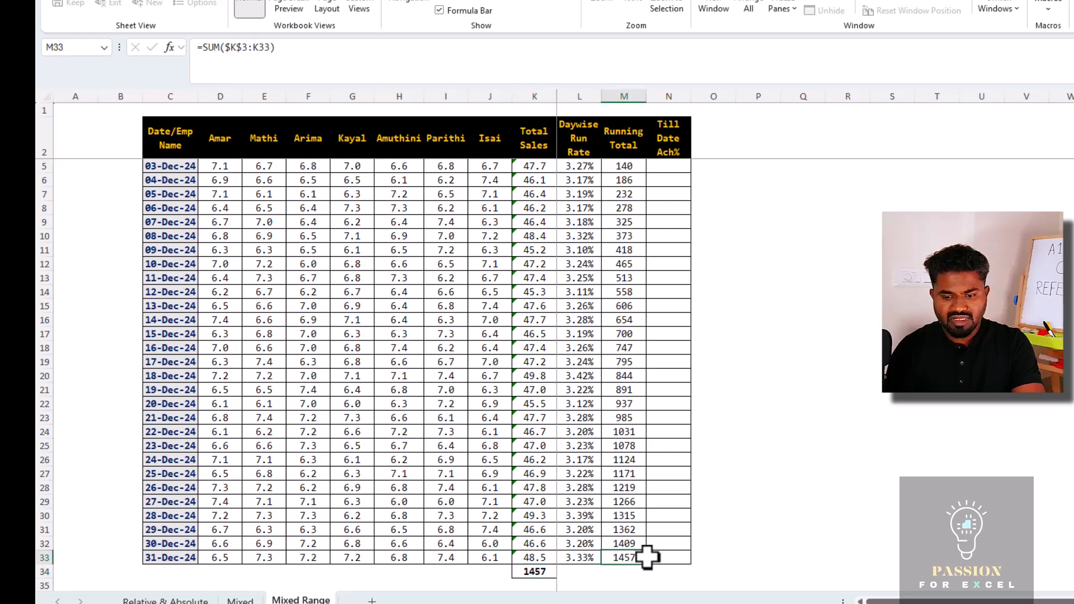
- Review the first Daywise Run Rate values in L3:L6 for the Till Date Ach% explanation, finishing at N3
key("ctrl+Up")
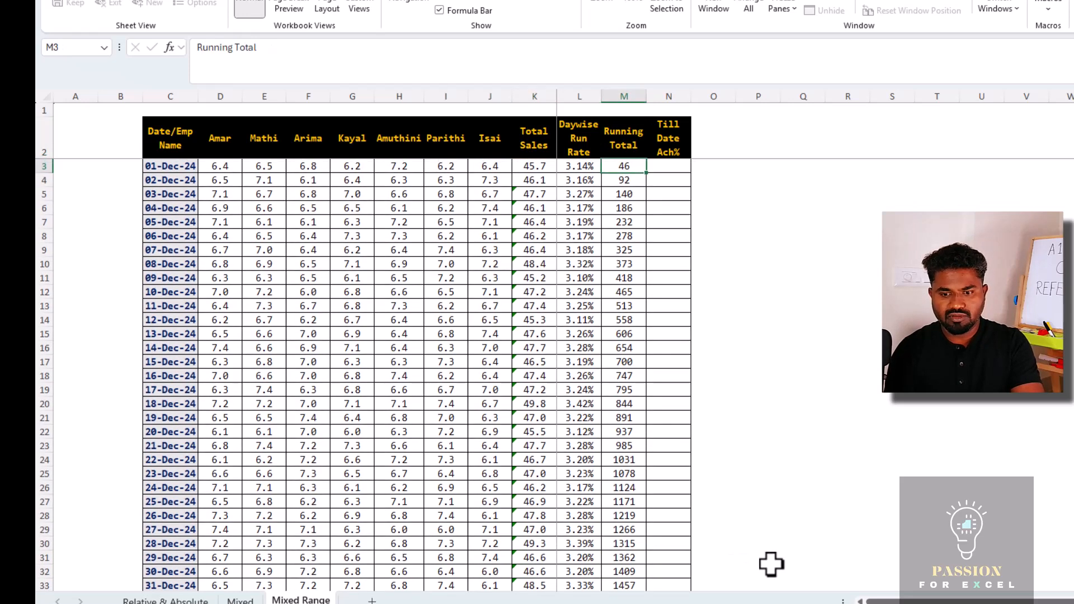
key("Down")
key("Right")
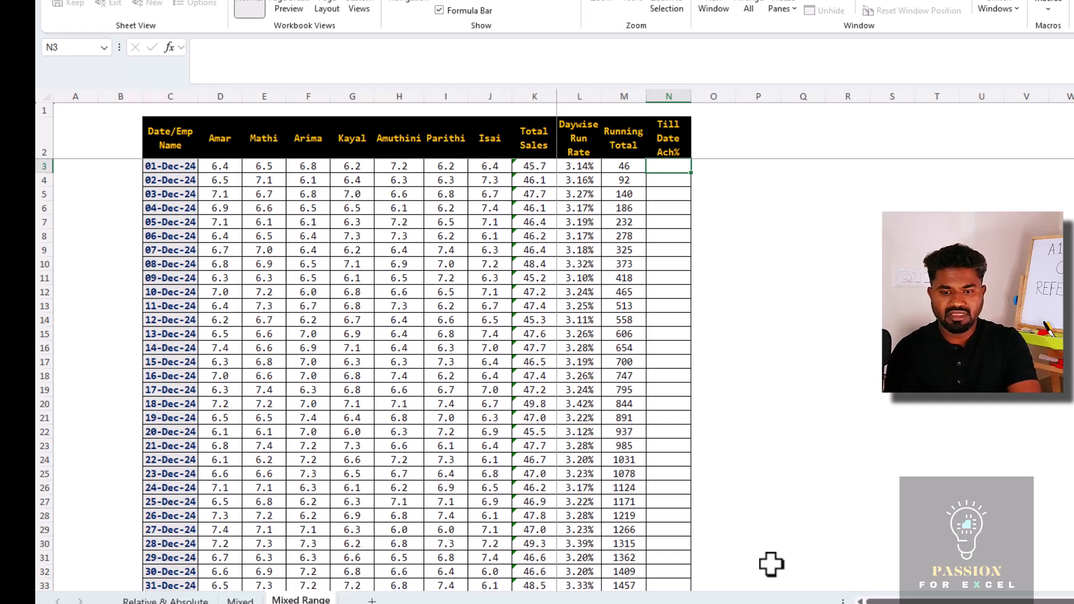
key("Left")
key("Left")
key("shift+Down")
key("shift+Down")
key("shift+Down")
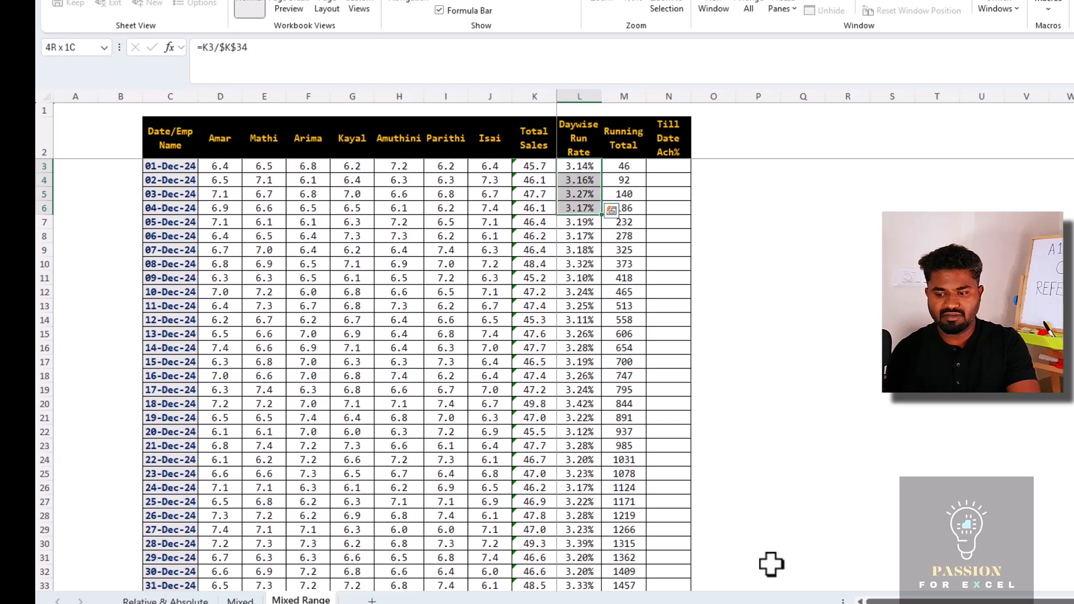
key("Up")
key("Down")
key("Right")
key("Right")
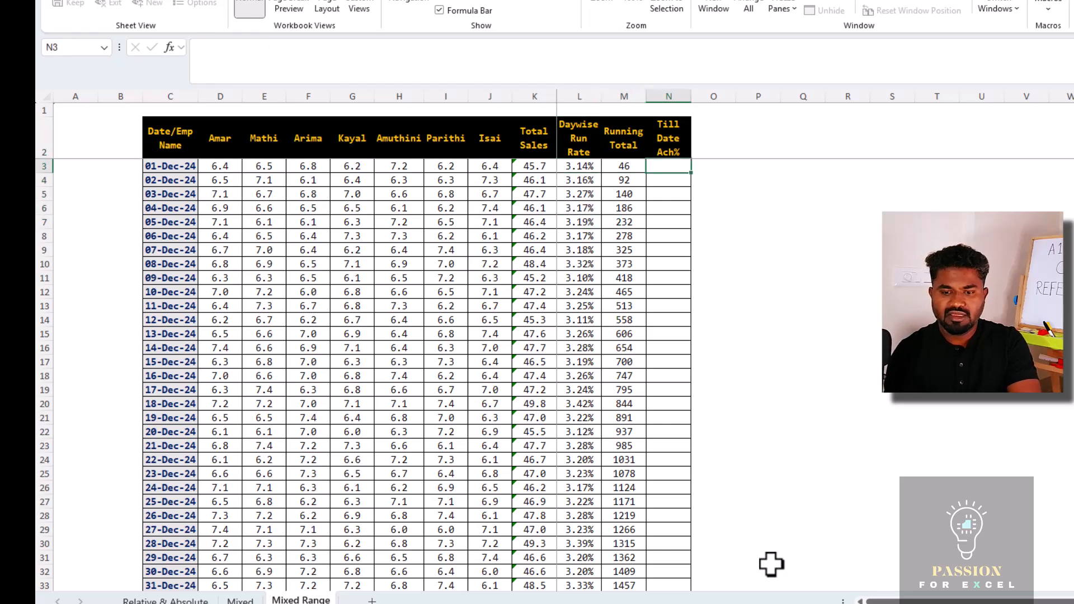
- Calculate Till Date Ach% in N3 with the formula =M3/$K$34, keeping the overall Total Sales reference absolute
type("=")
key("Left")
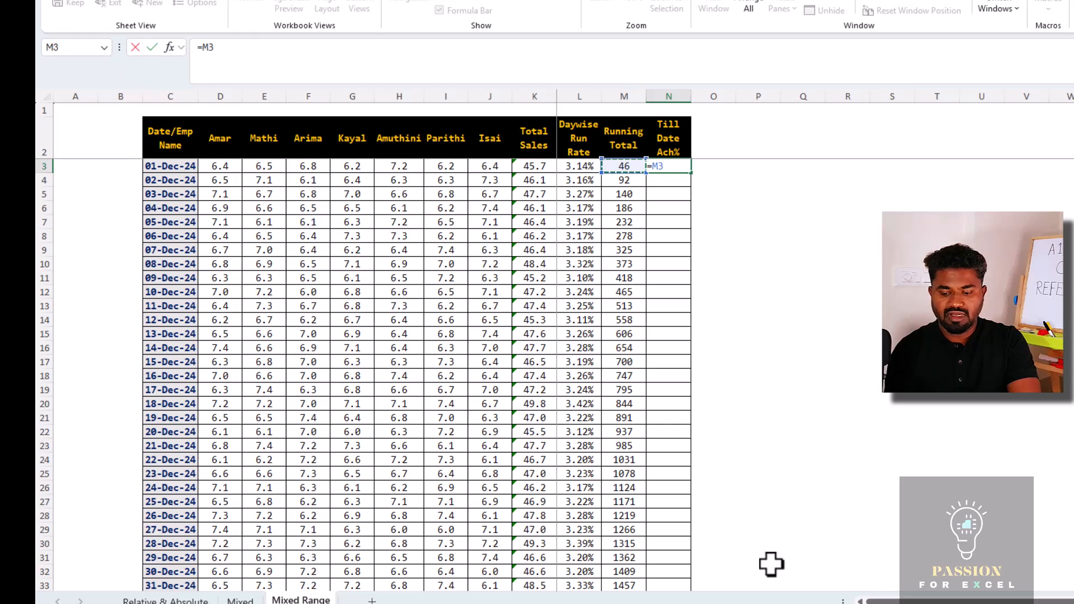
type("/")
key("Left")
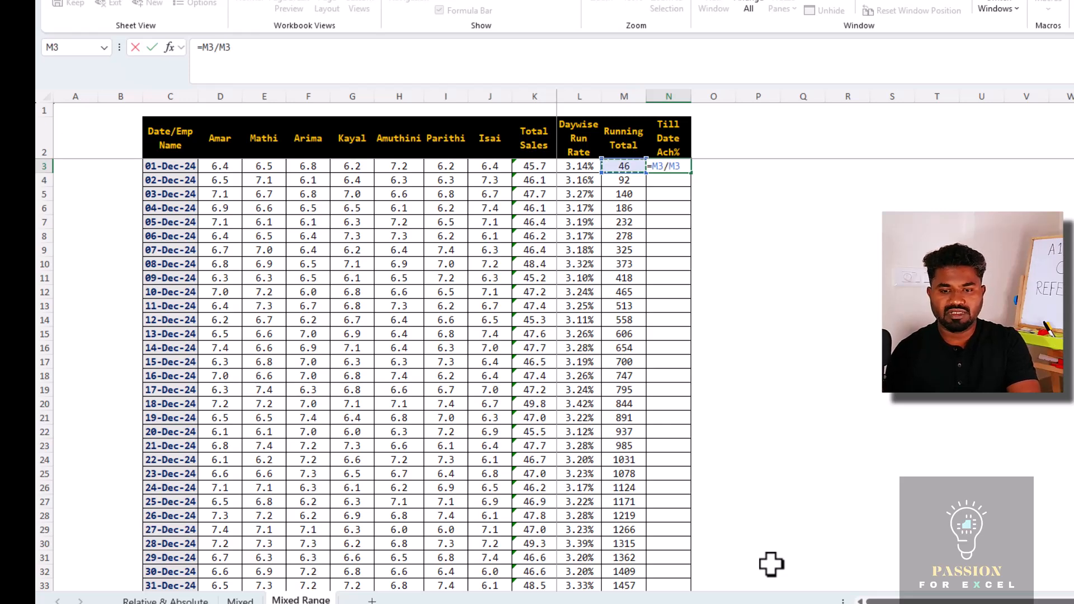
key("Left")
key("Left")
key("ctrl+Down")
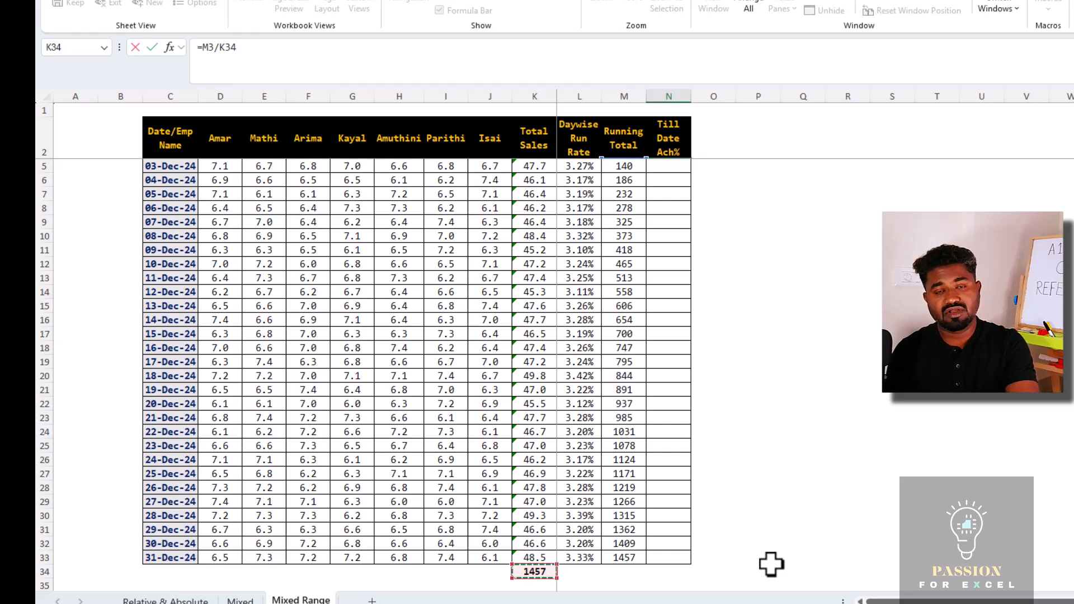
key("F4")
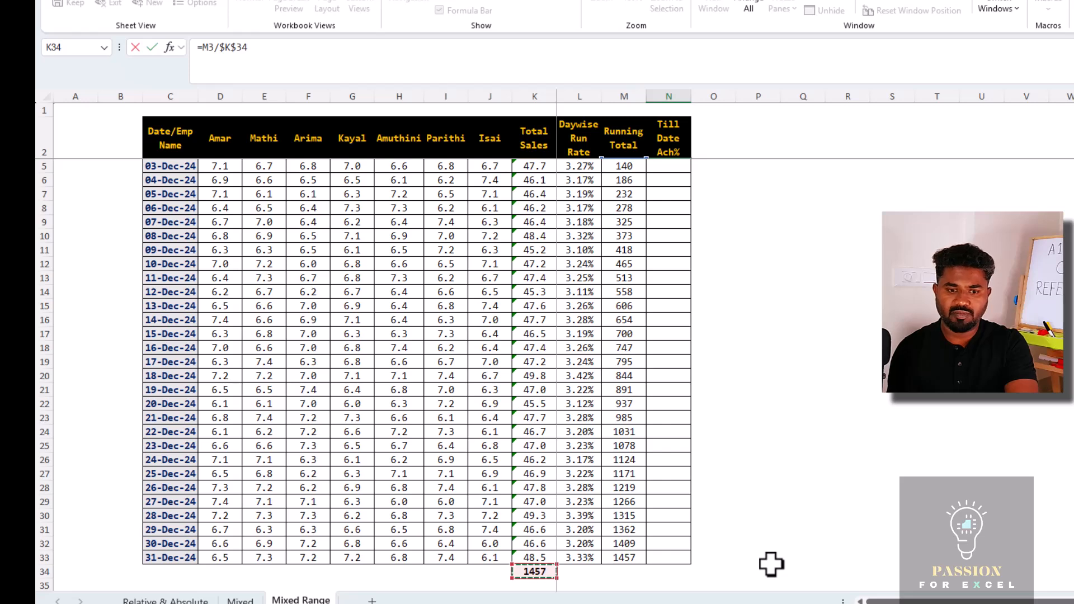
key("shift+Return")
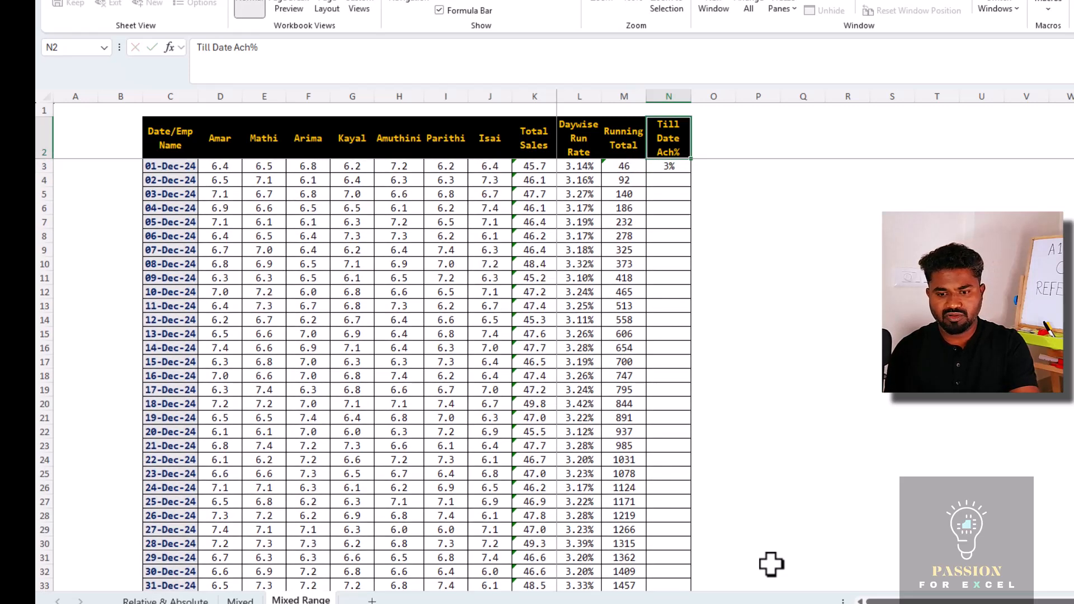
- Copy the Till Date Ach% formula from N3 down into N4 and N5
key("Down")
key("Left")
key("Right")
key("Down")
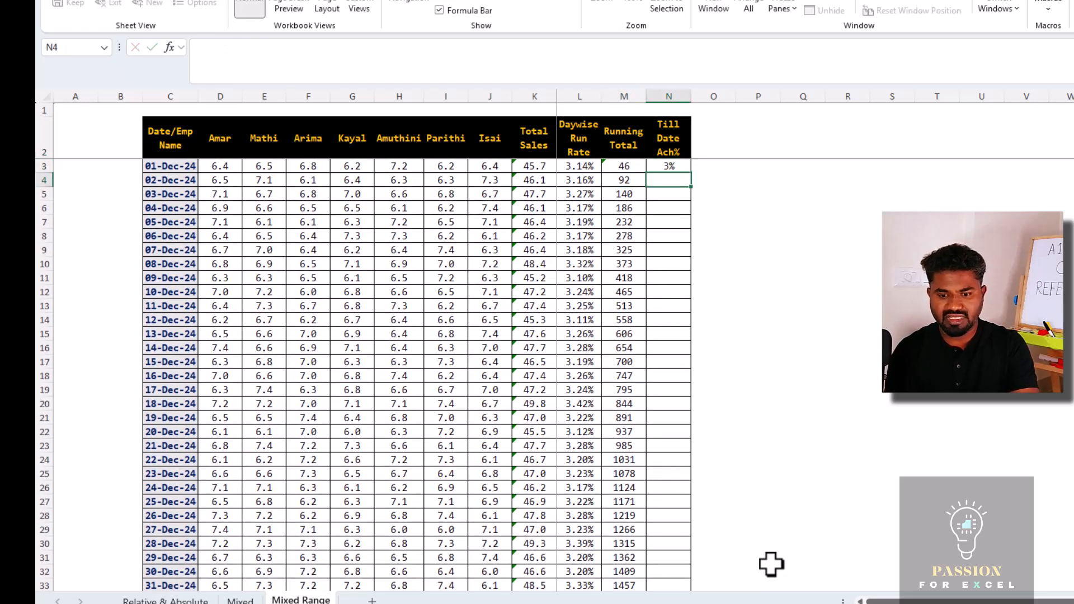
key("ctrl+d")
key("Down")
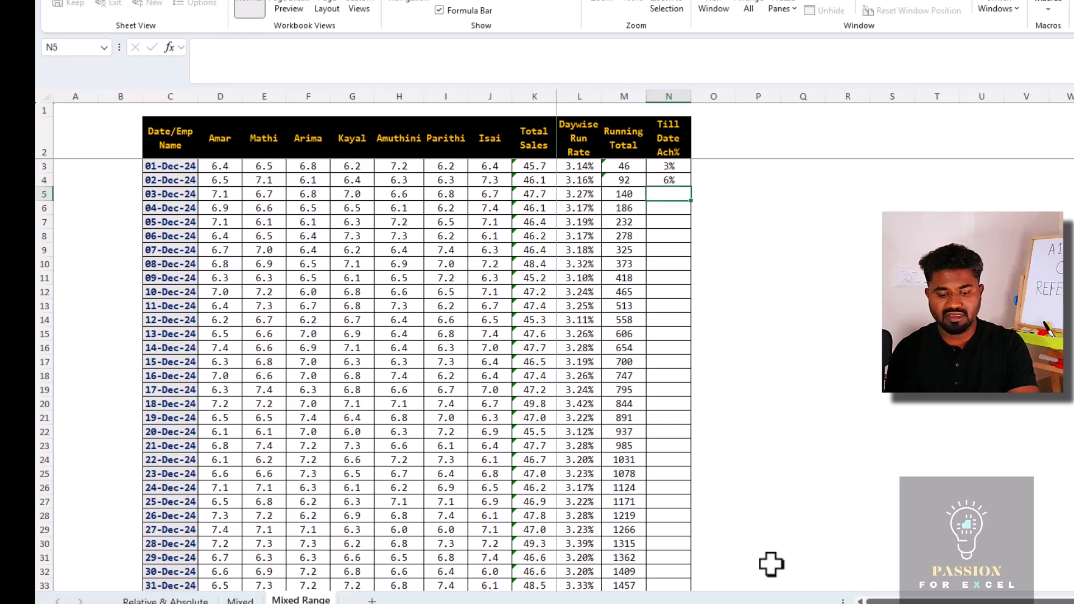
key("ctrl+d")
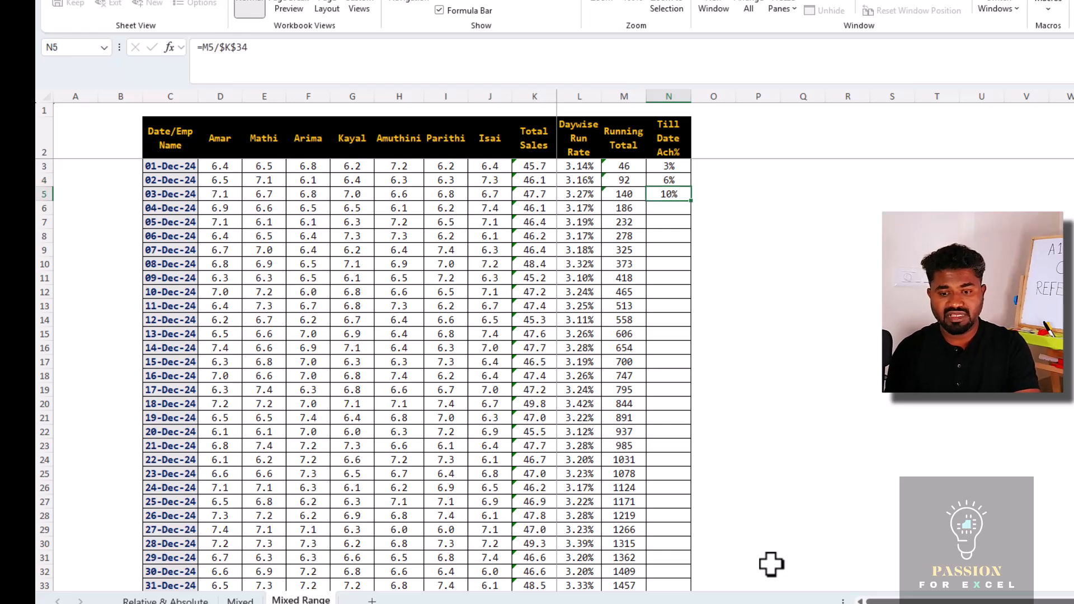
- Fill the Till Date Ach% formula from N5 down through the 31-Dec-24 row in N33
key("ctrl+Down")
key("Right")
key("ctrl+Up")
key("Down")
key("ctrl+Left")
key("ctrl+Left")
key("Down")
key("Right")
key("Right")
key("ctrl+Right")
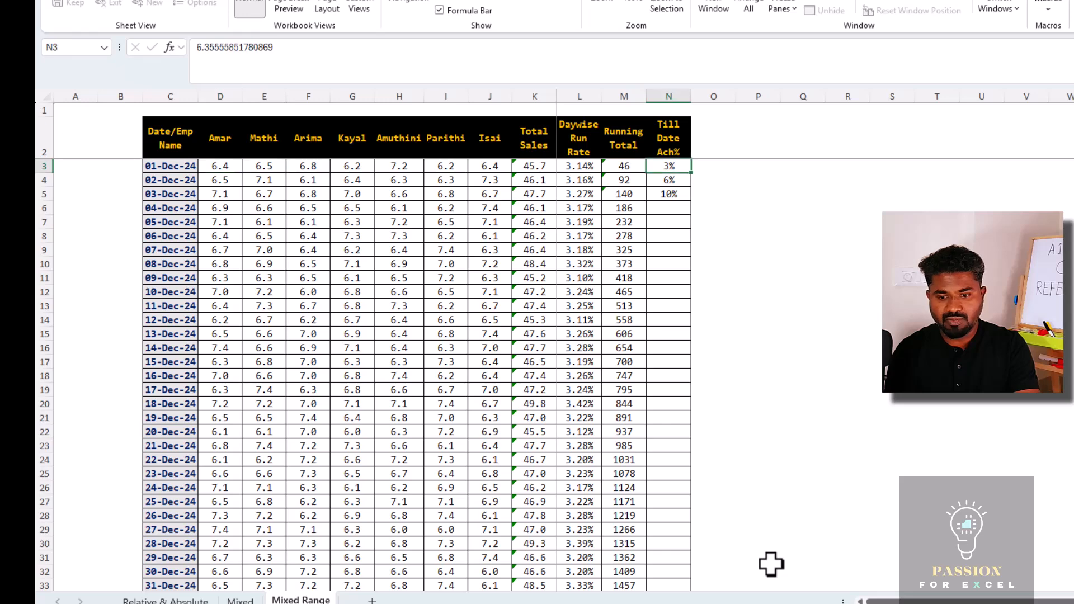
key("Left")
key("ctrl+Down")
key("Right")
key("ctrl+shift+Up")
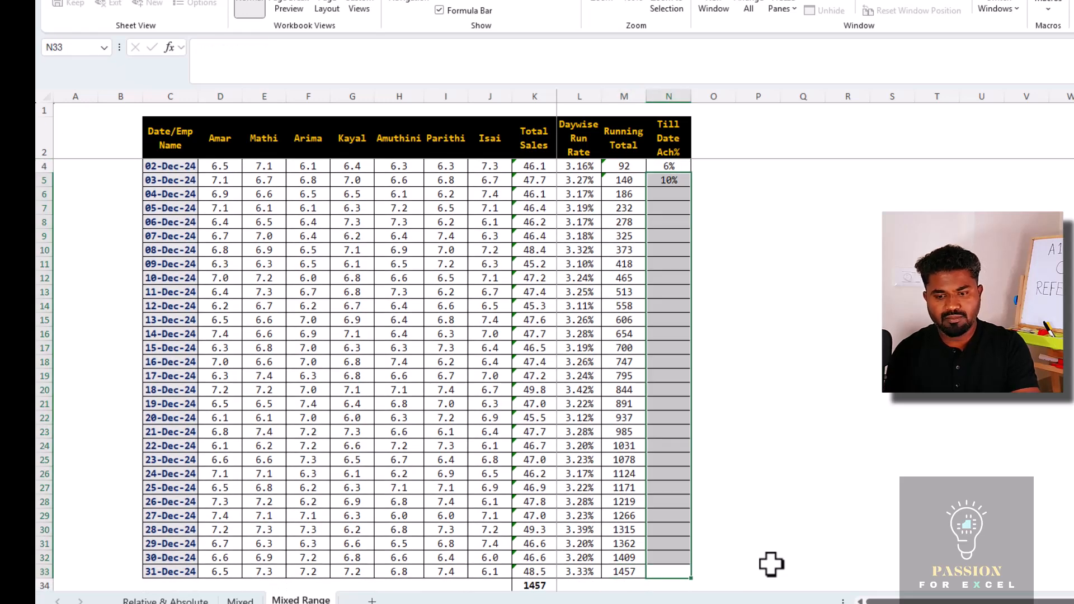
key("ctrl+d")
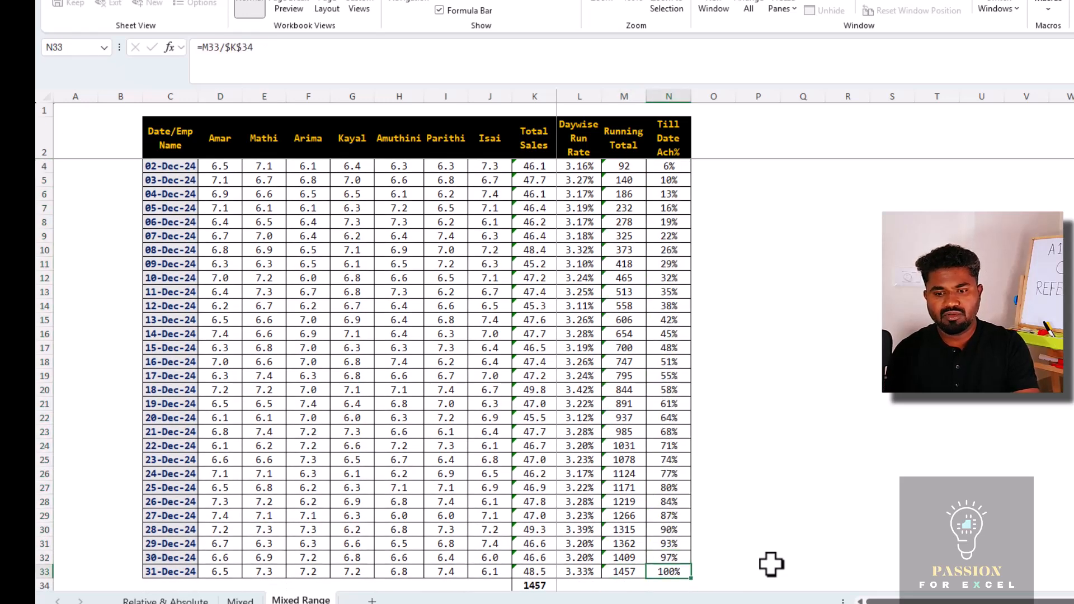
- Review the Till Date Ach% results and formulas from the month's last days in column N, finishing at N3
key("Up")
key("Up")
key("Up")
key("Up")
key("Up")
key("Up")
key("Up")
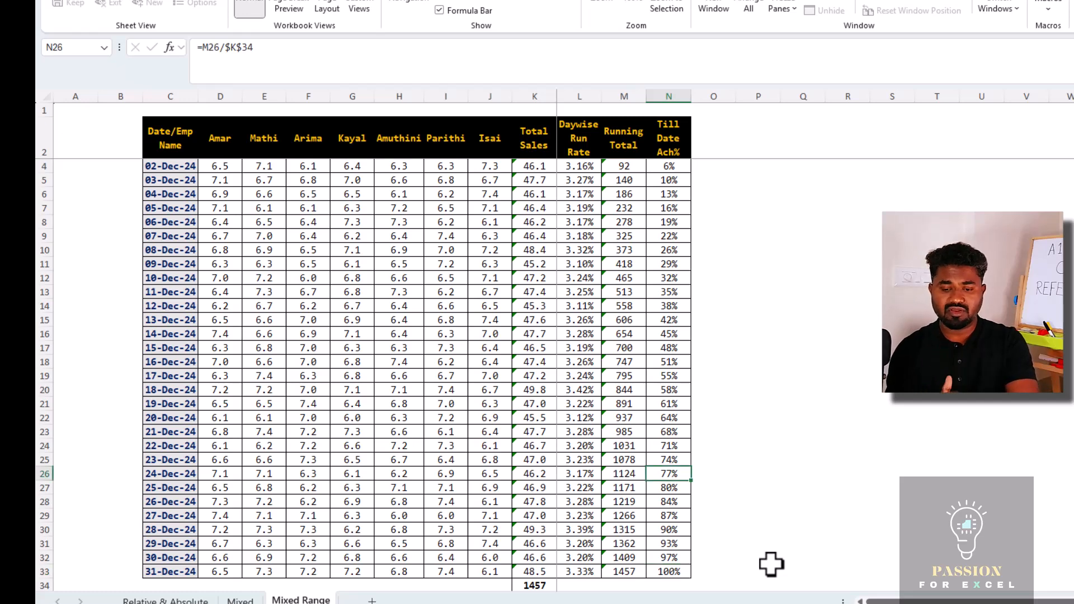
key("ctrl+Down")
key("ctrl+Up")
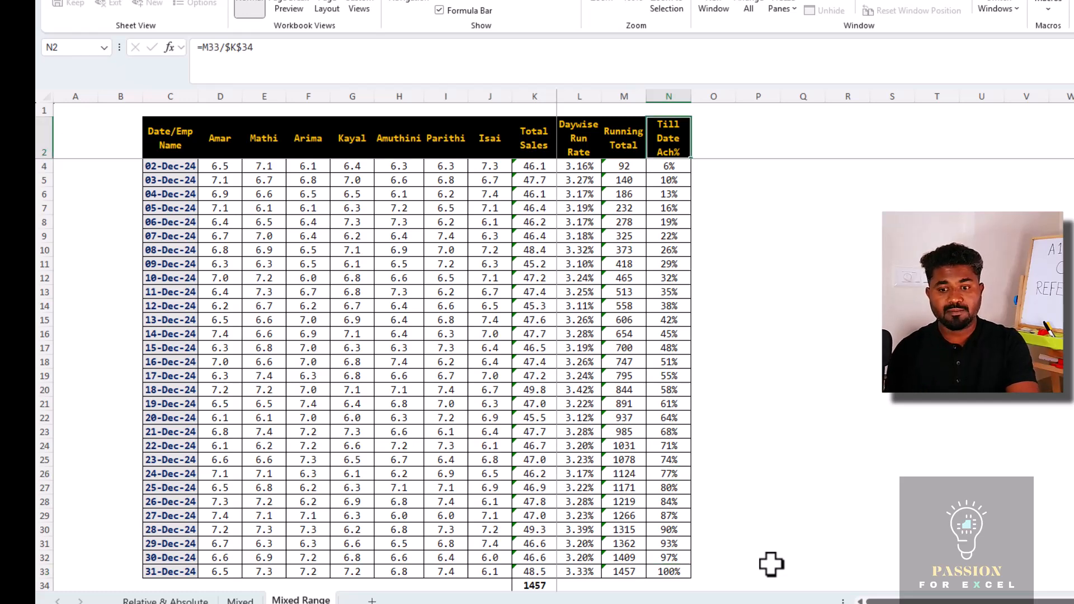
key("Down")
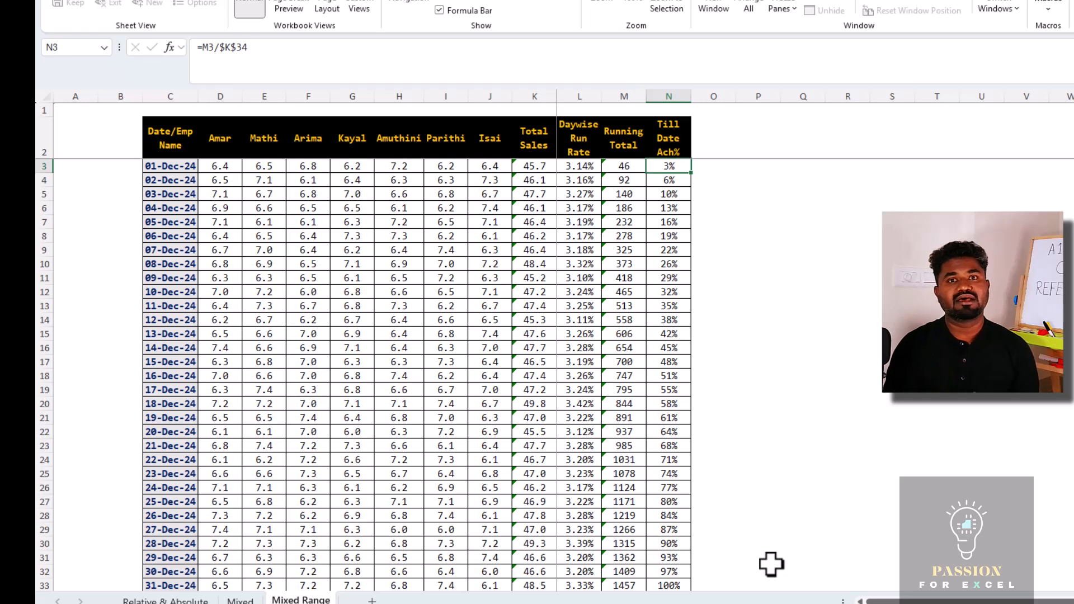